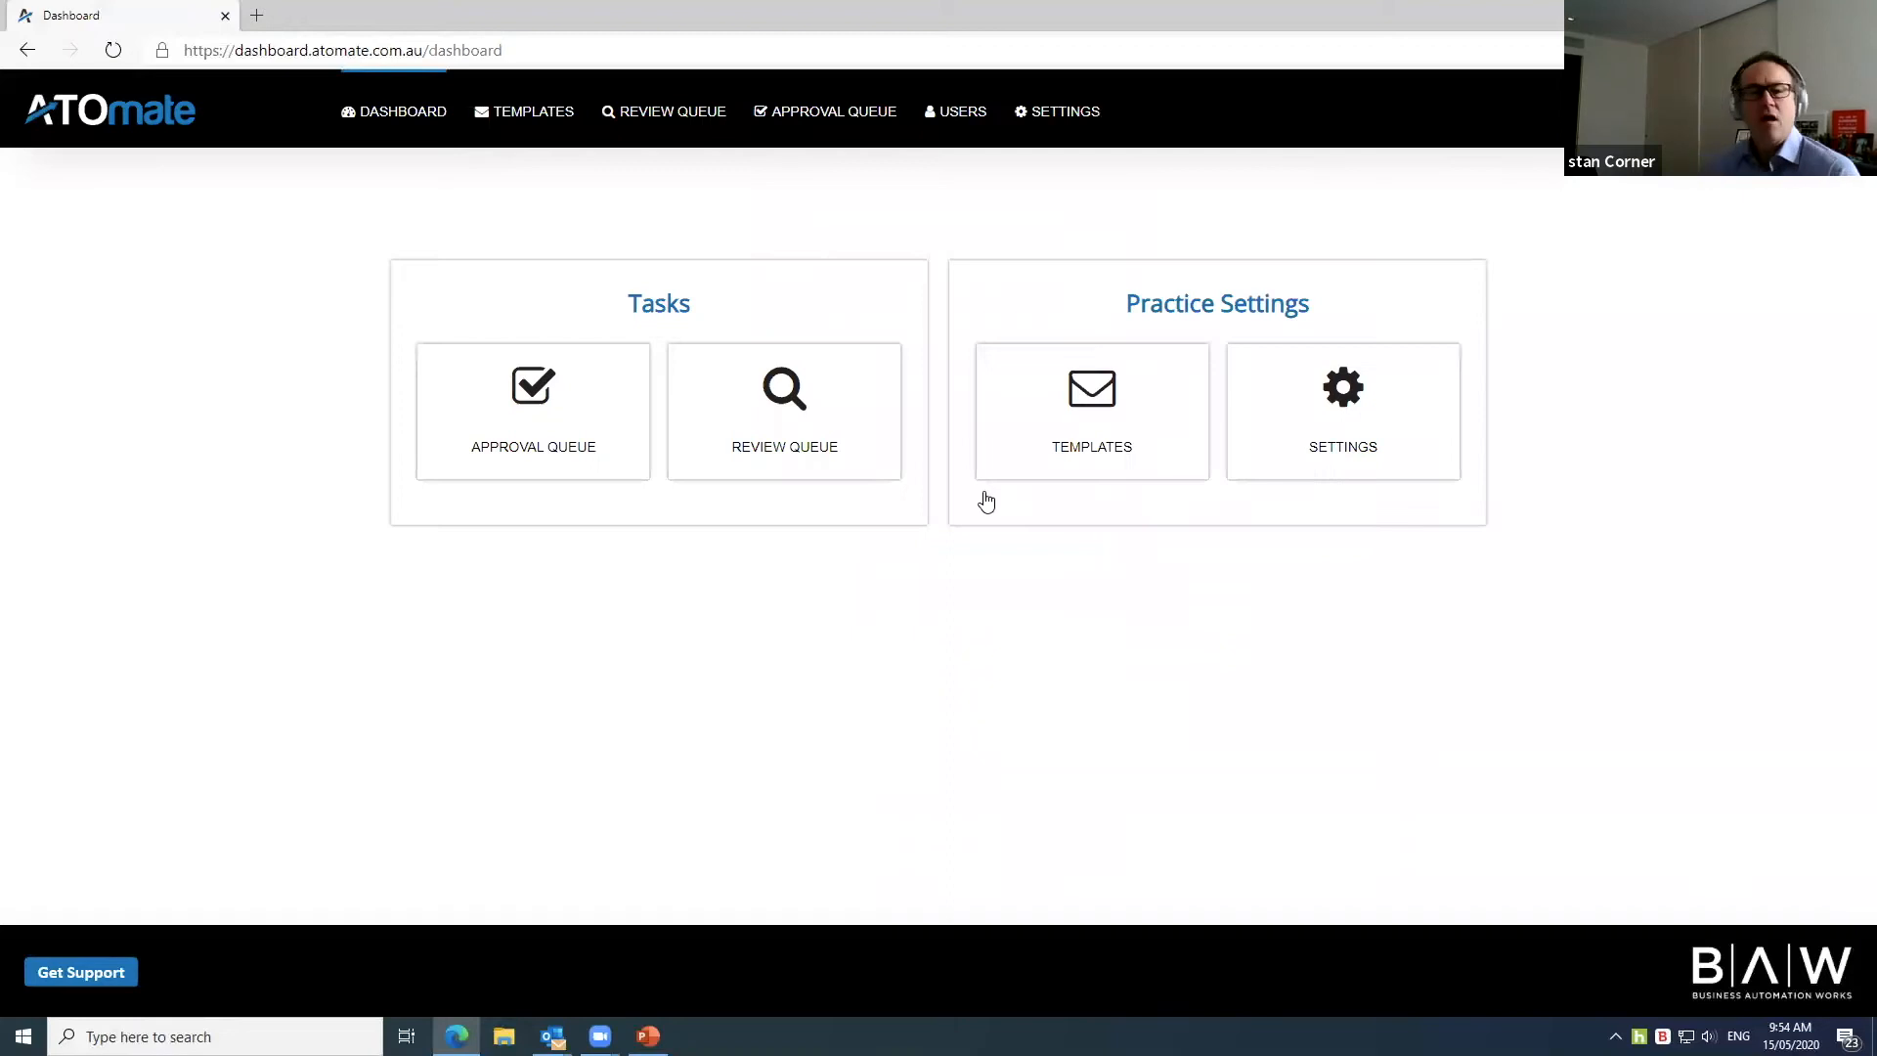
Step: Open the first approval-queue item, the Statement of Account: Amount Not Due letter, and view its ATO statement full size
left_click(592, 422)
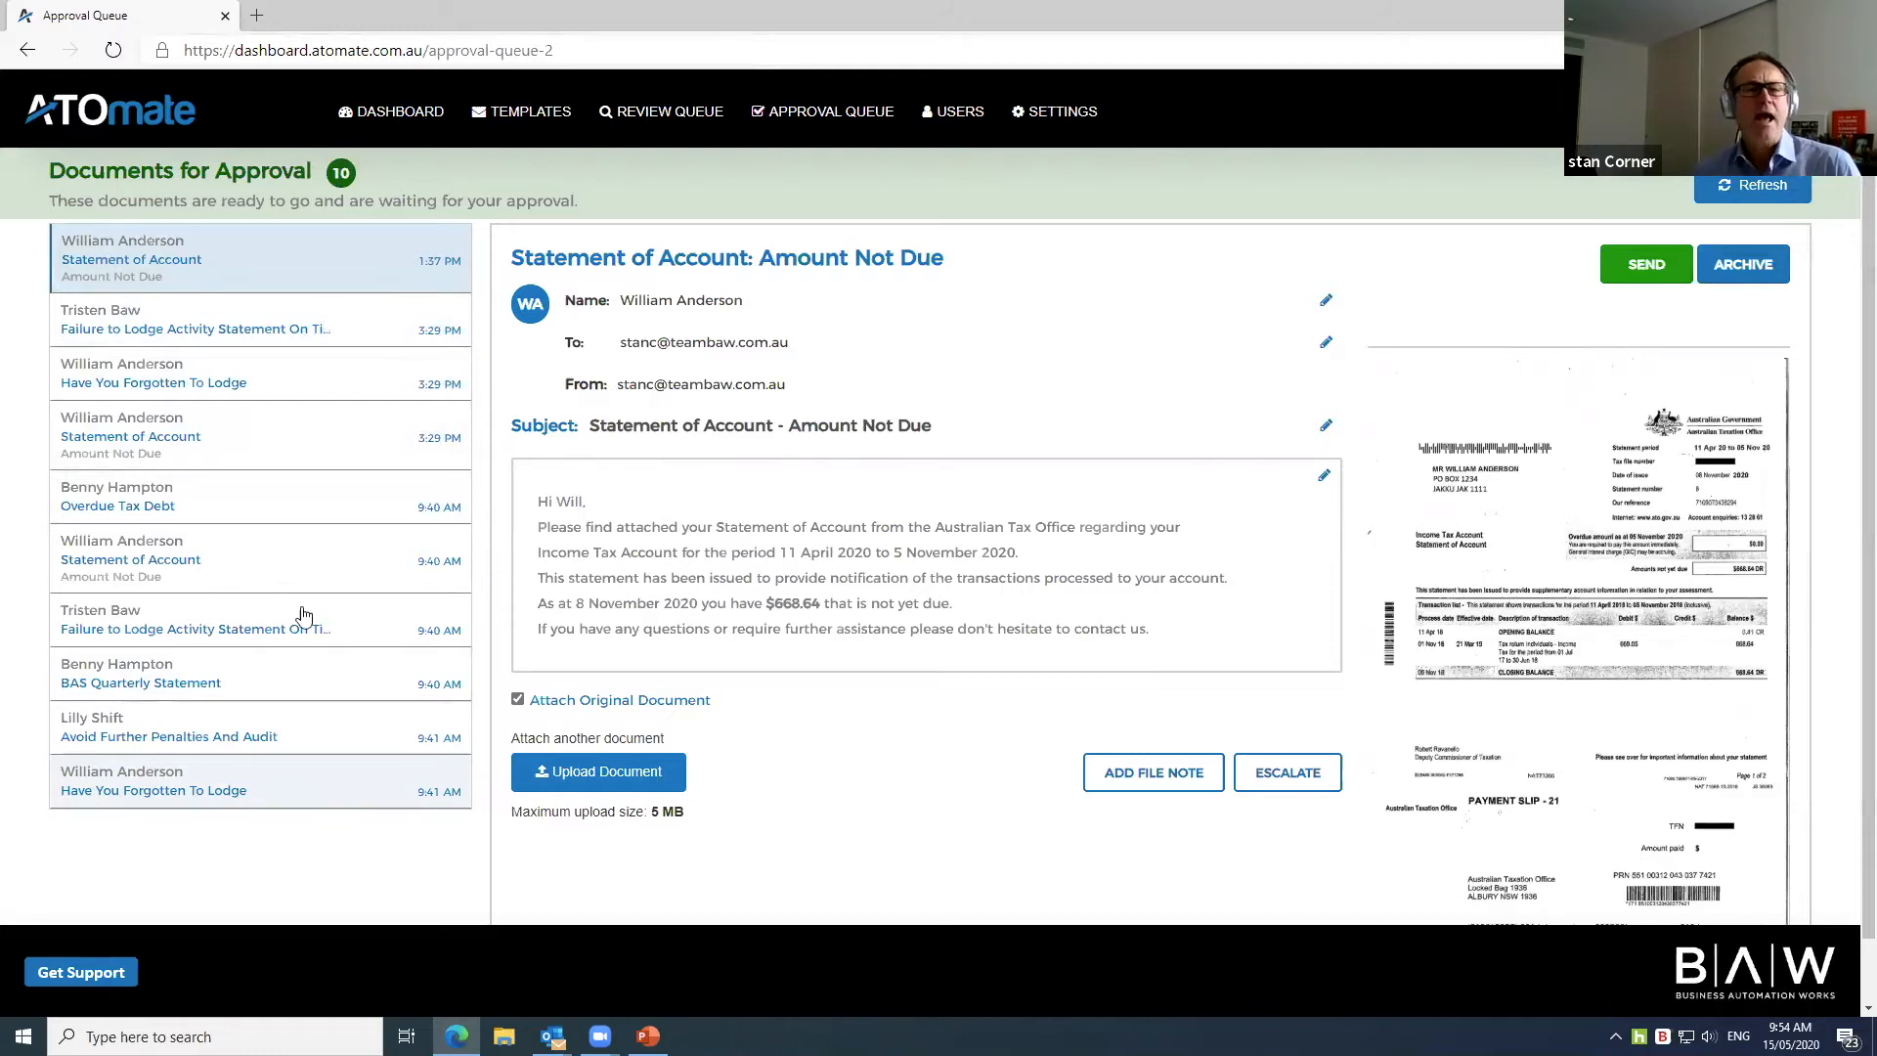
left_click(342, 260)
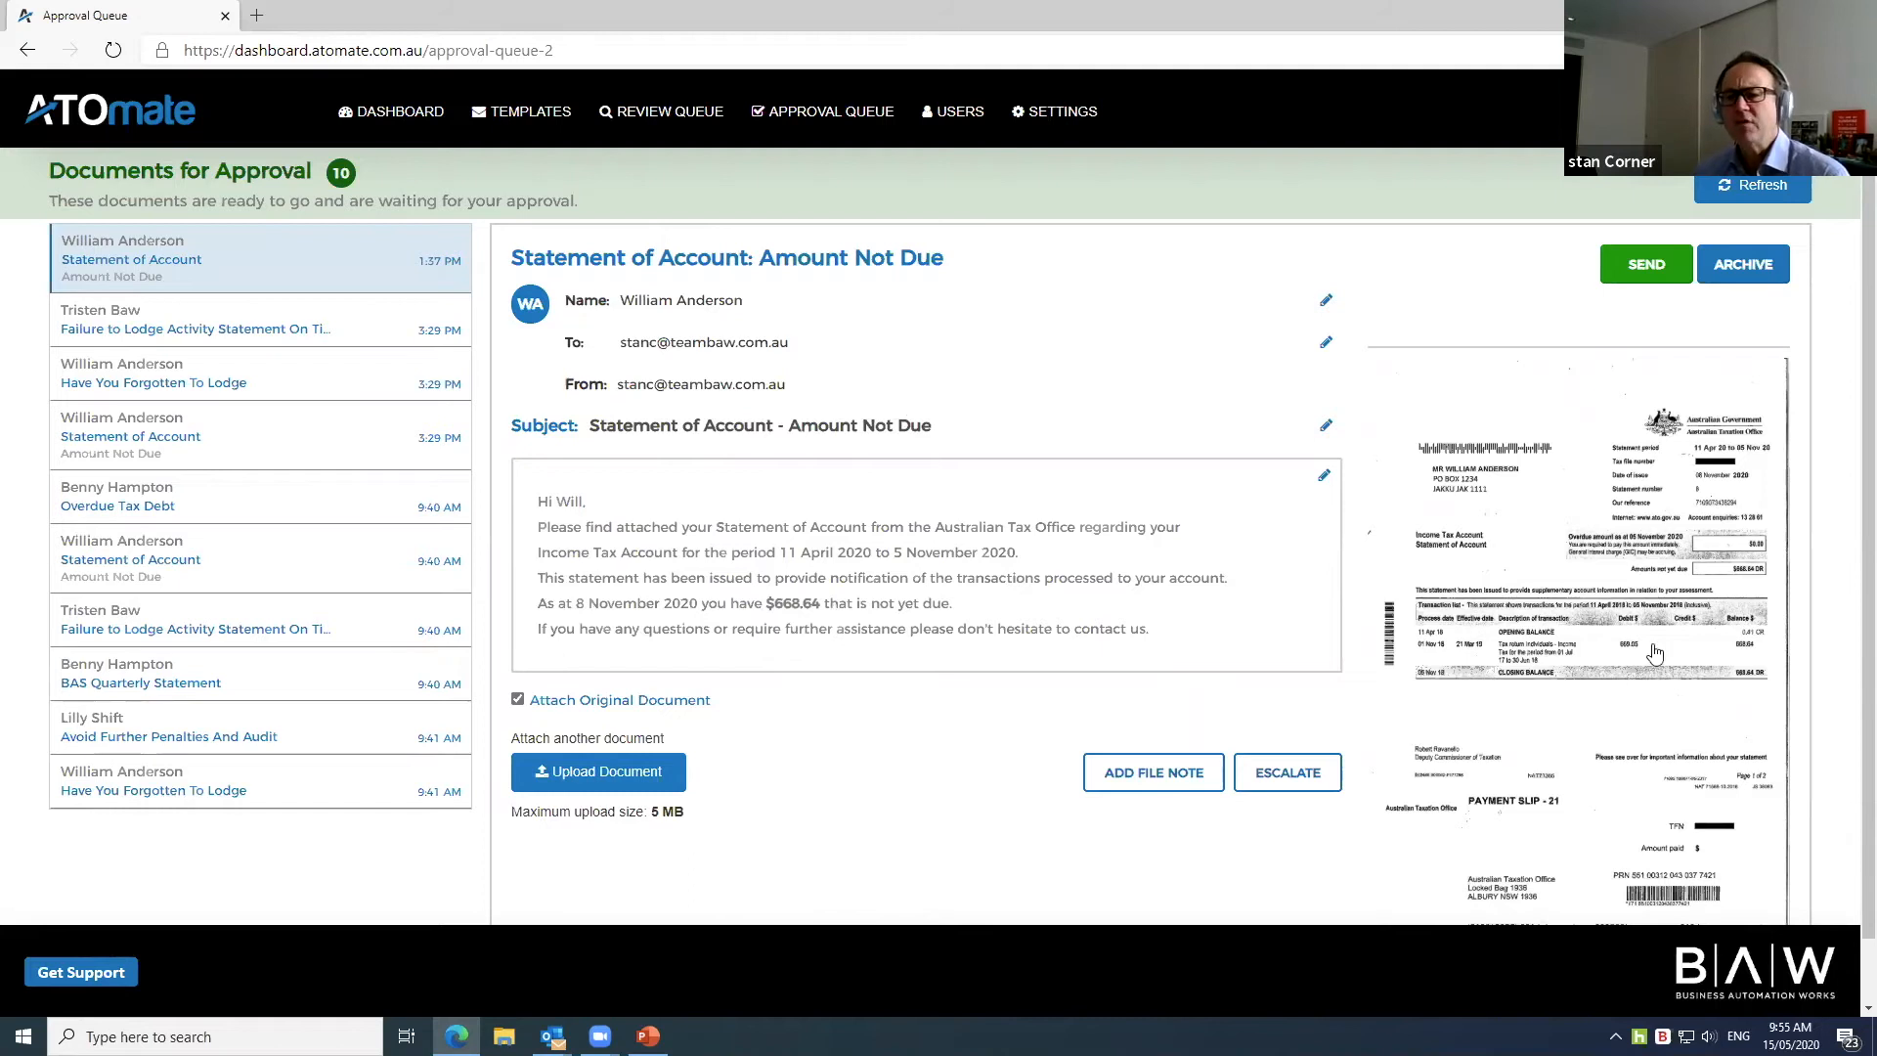
left_click(1586, 594)
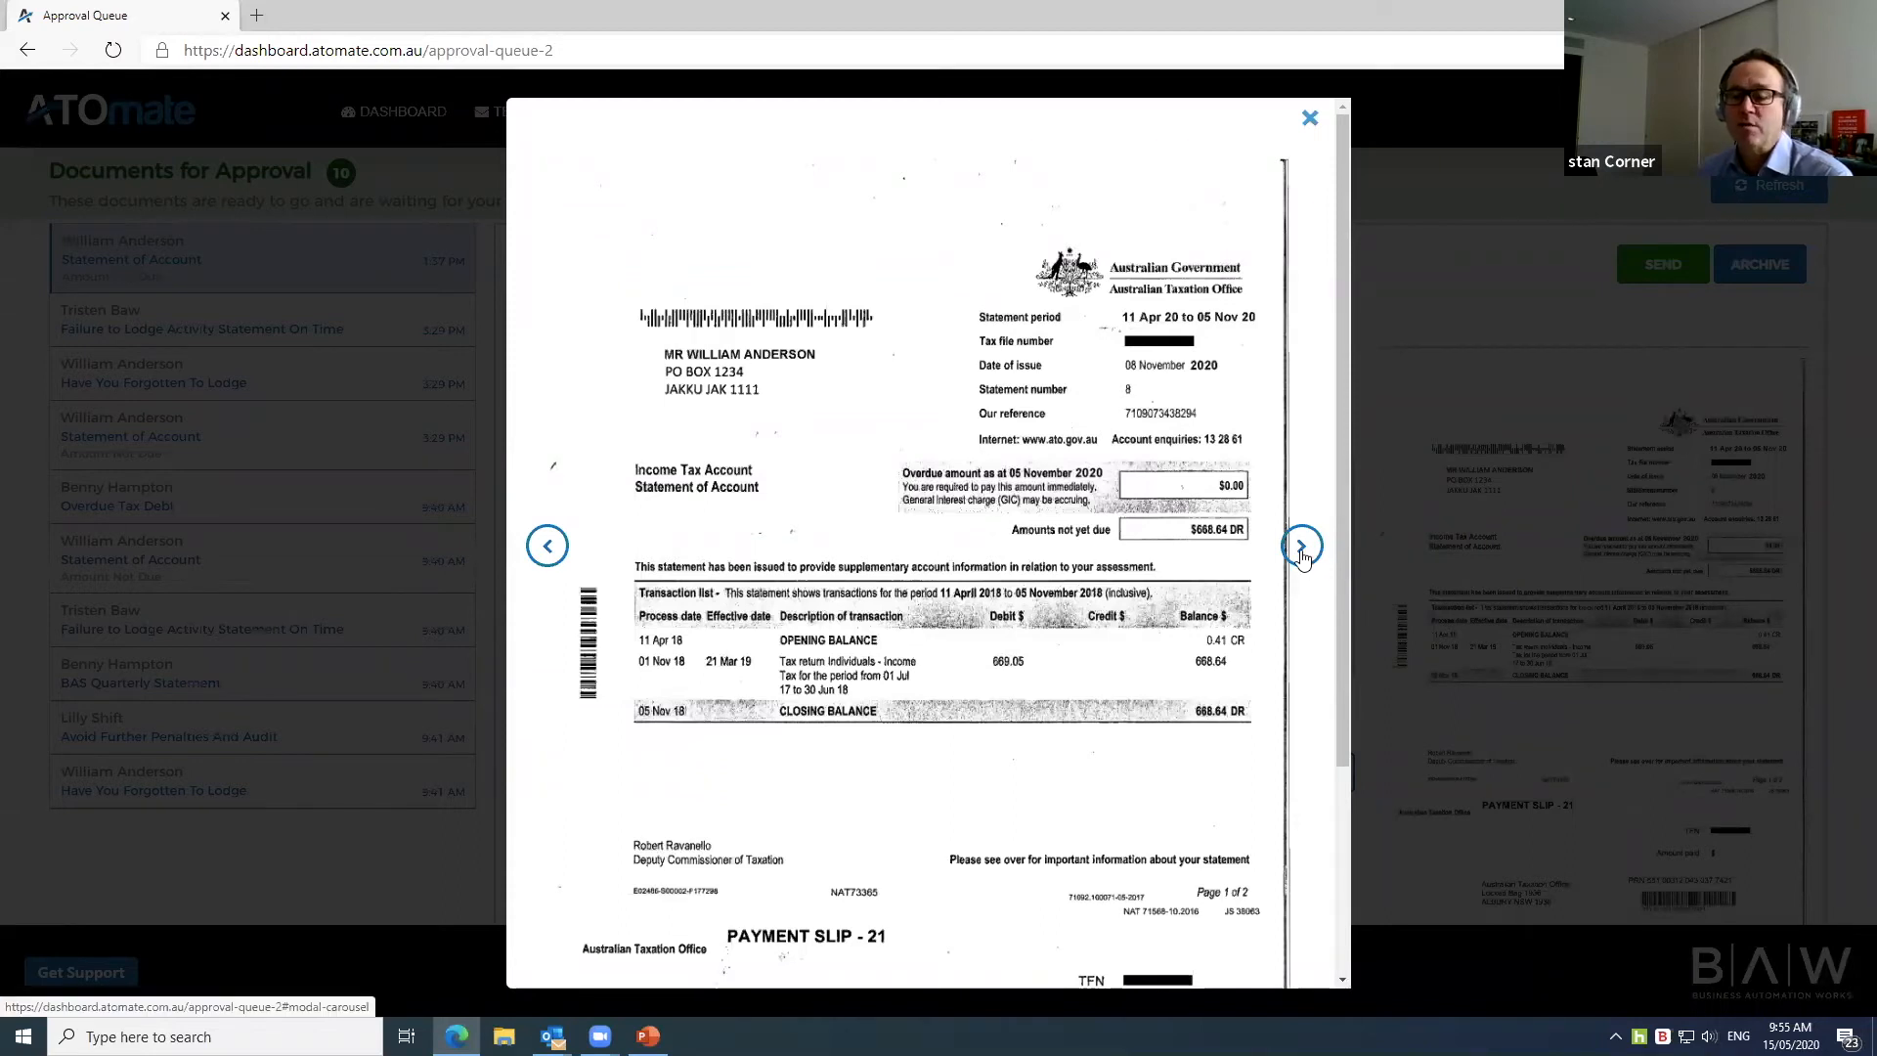
left_click(1310, 118)
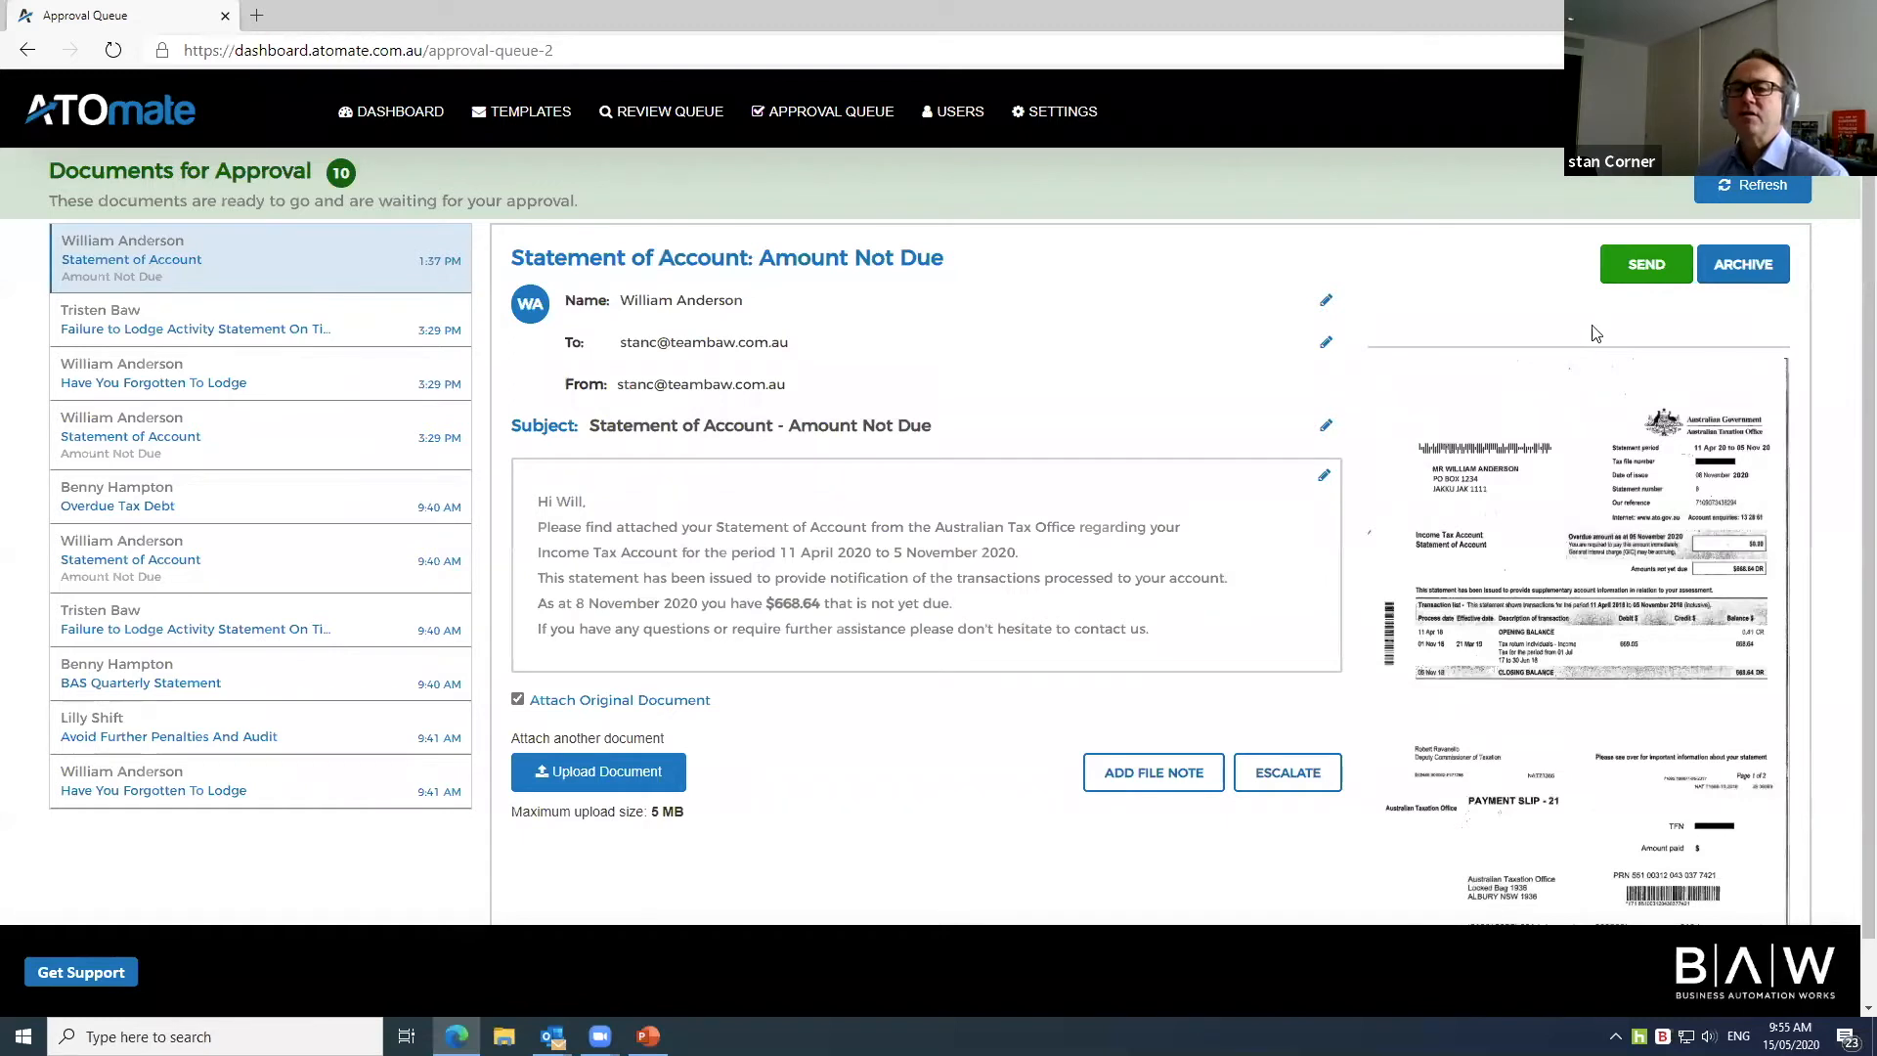
Step: Send the $668.64 Statement of Account letter to the client and switch to the review queue
left_click(1647, 265)
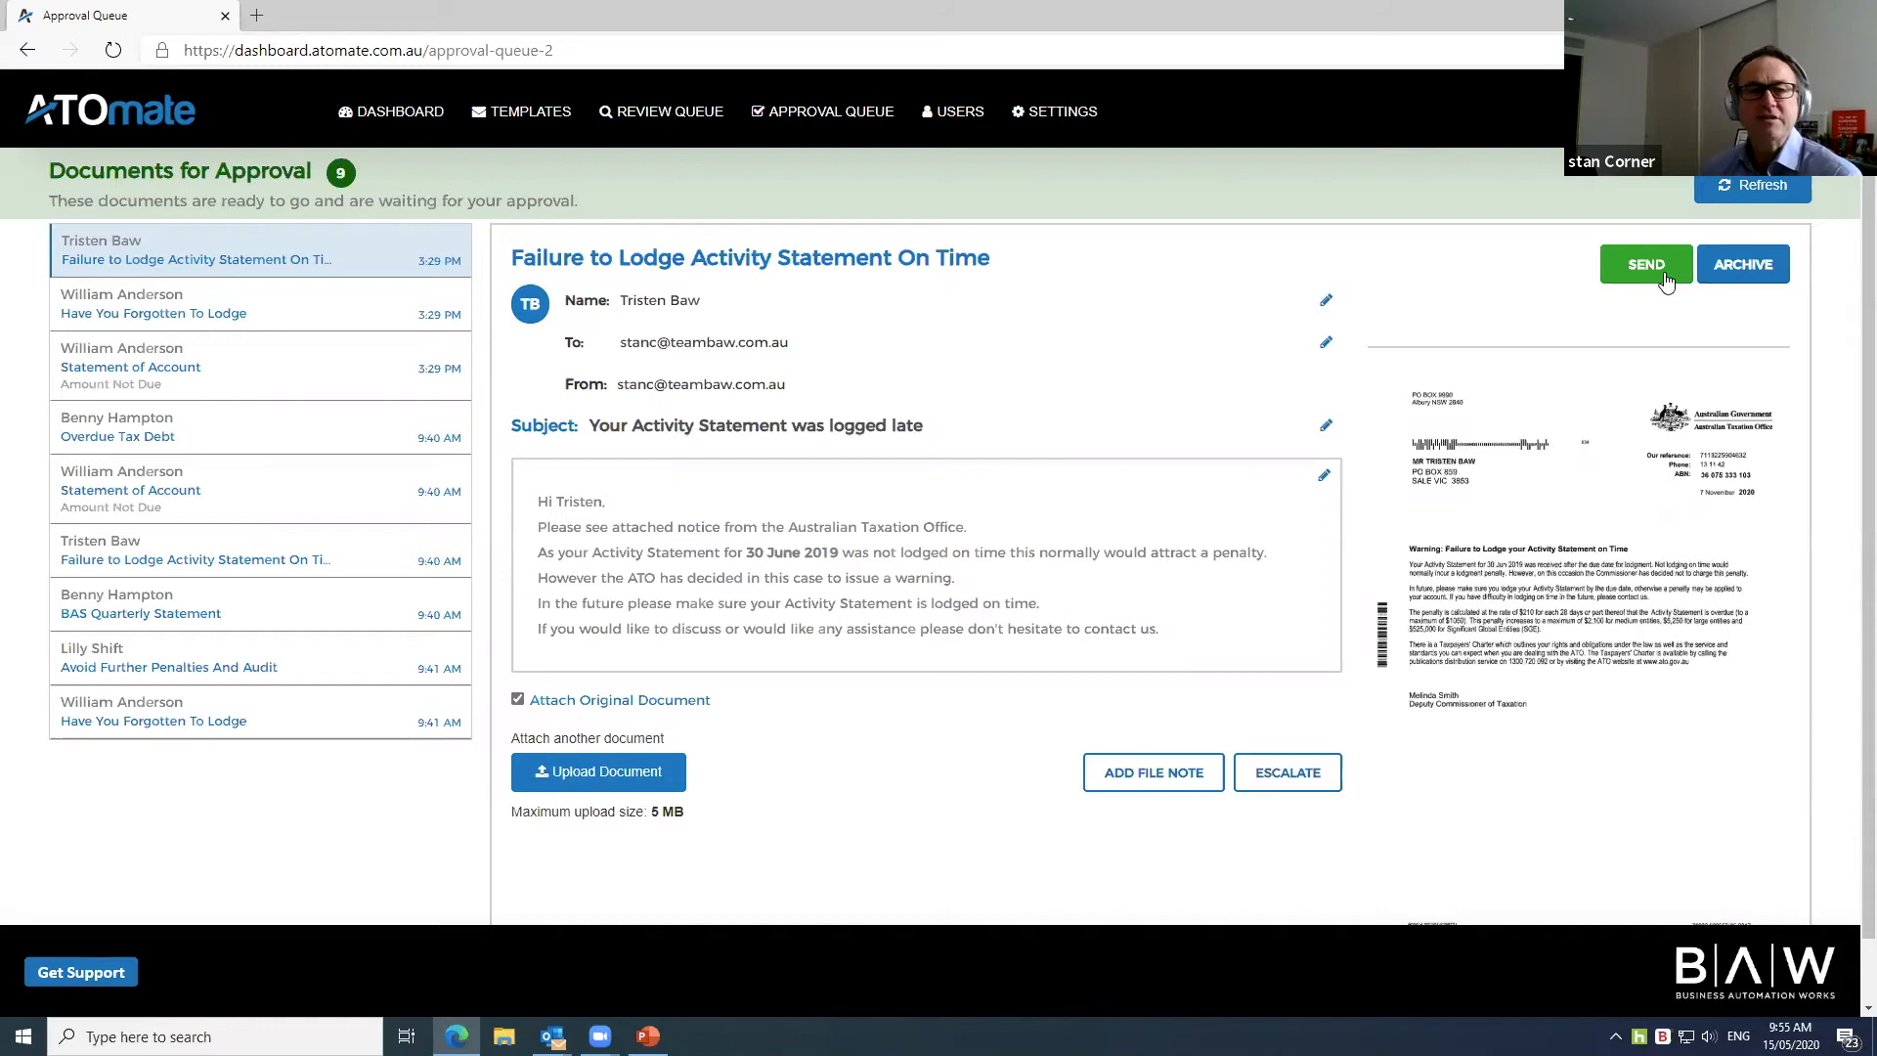
left_click(659, 113)
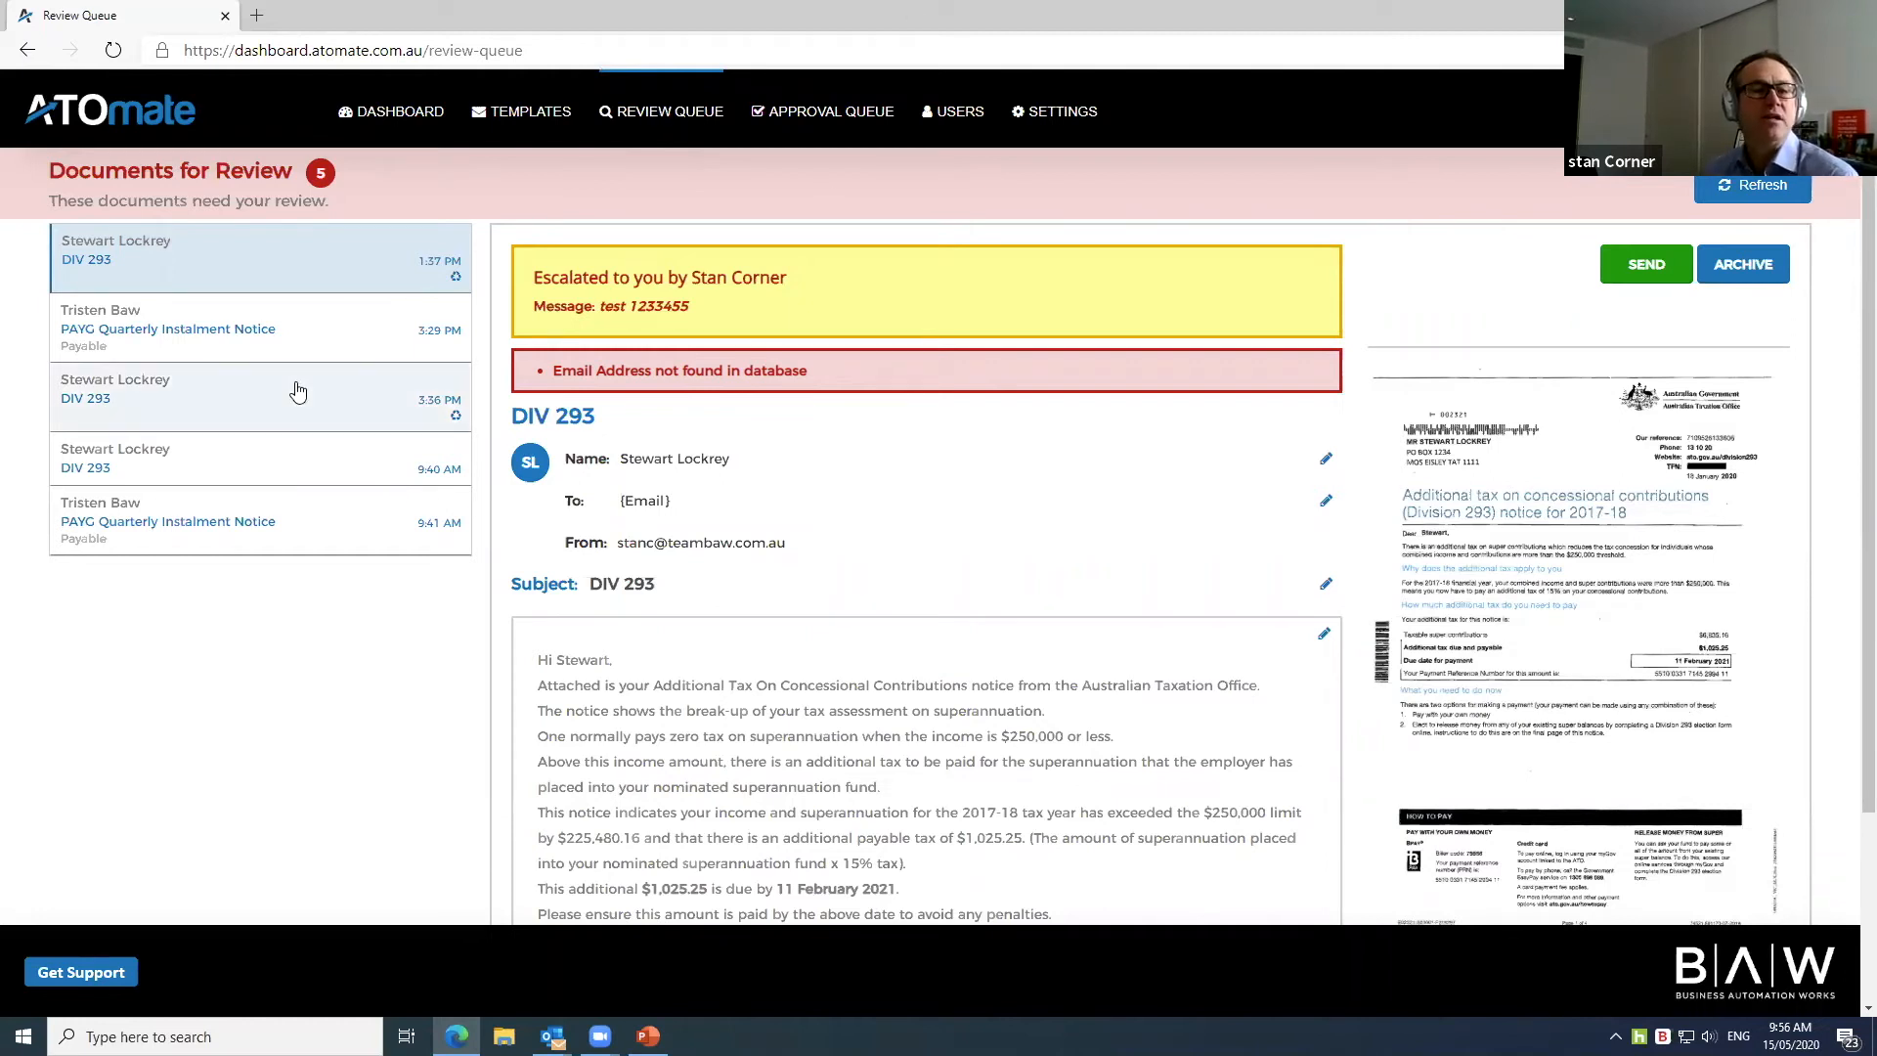
Step: Select the 3:36 PM DIV 293 notice and open its existing file note for editing
left_click(211, 413)
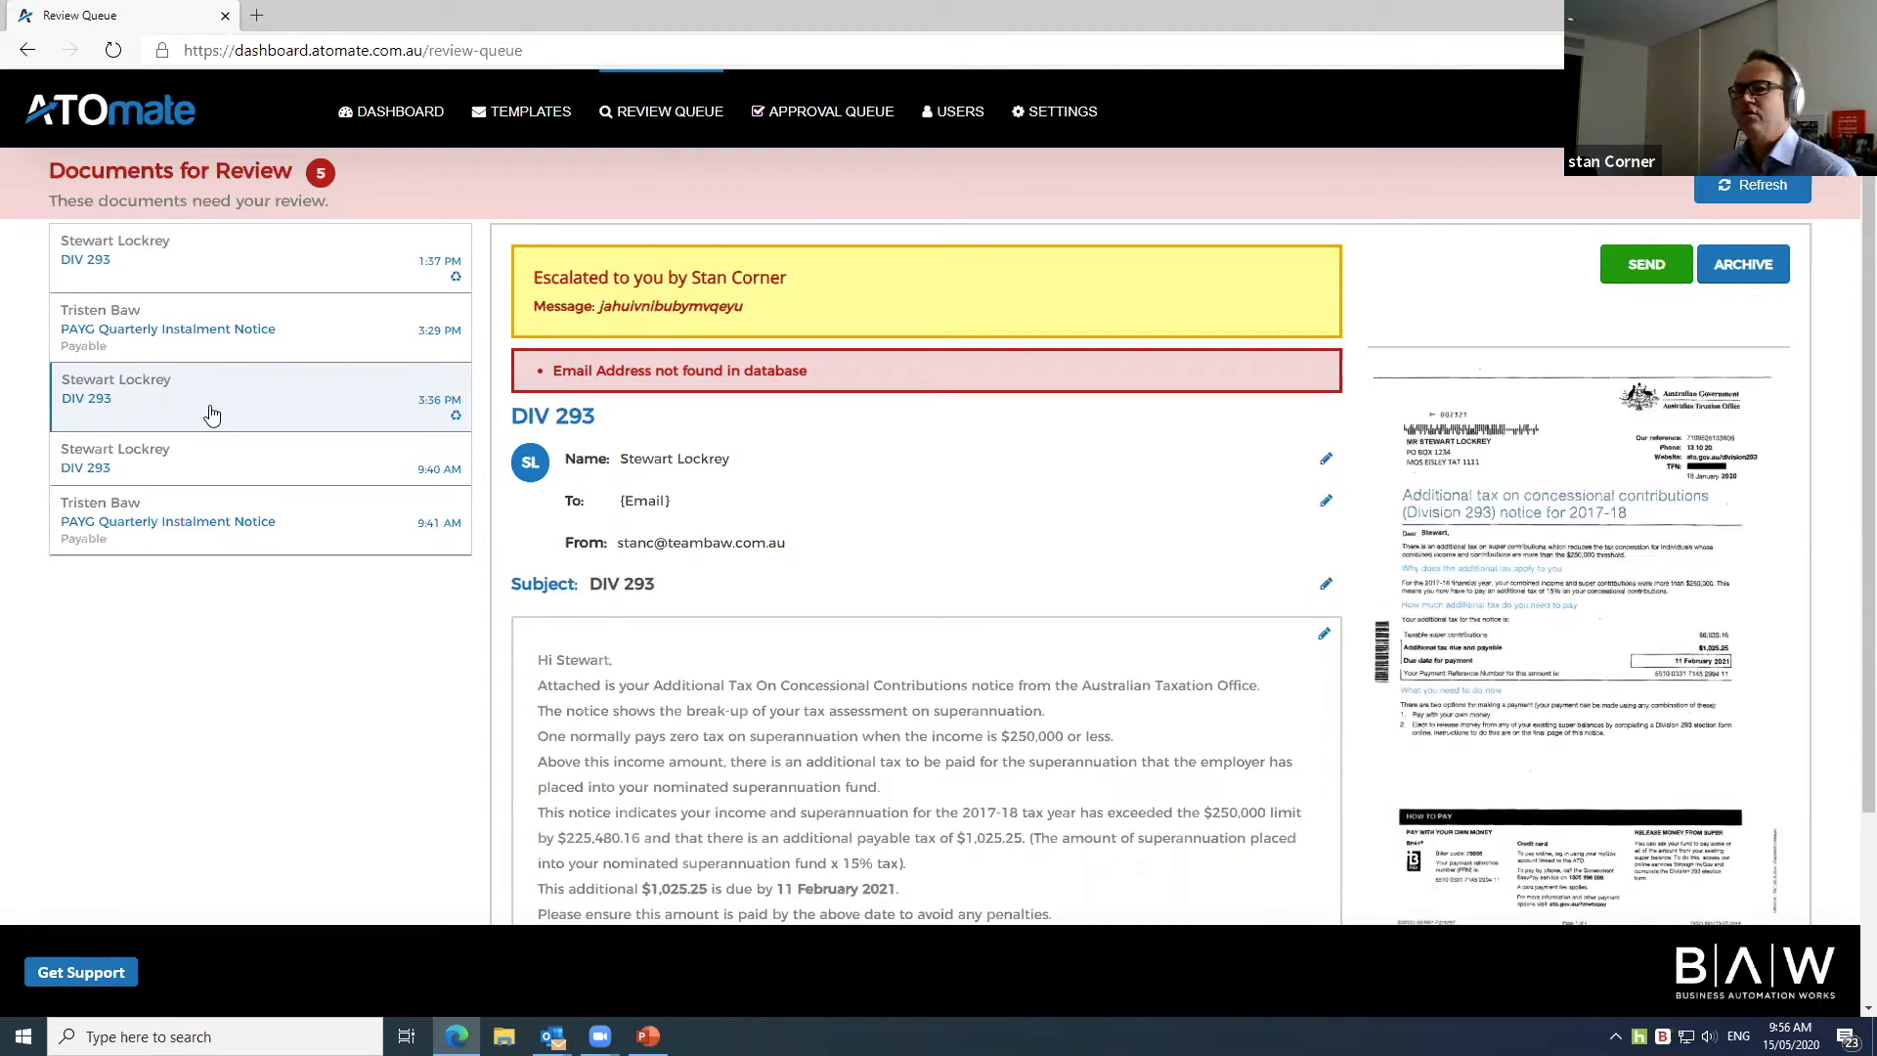
scroll(849, 538, "down", 2)
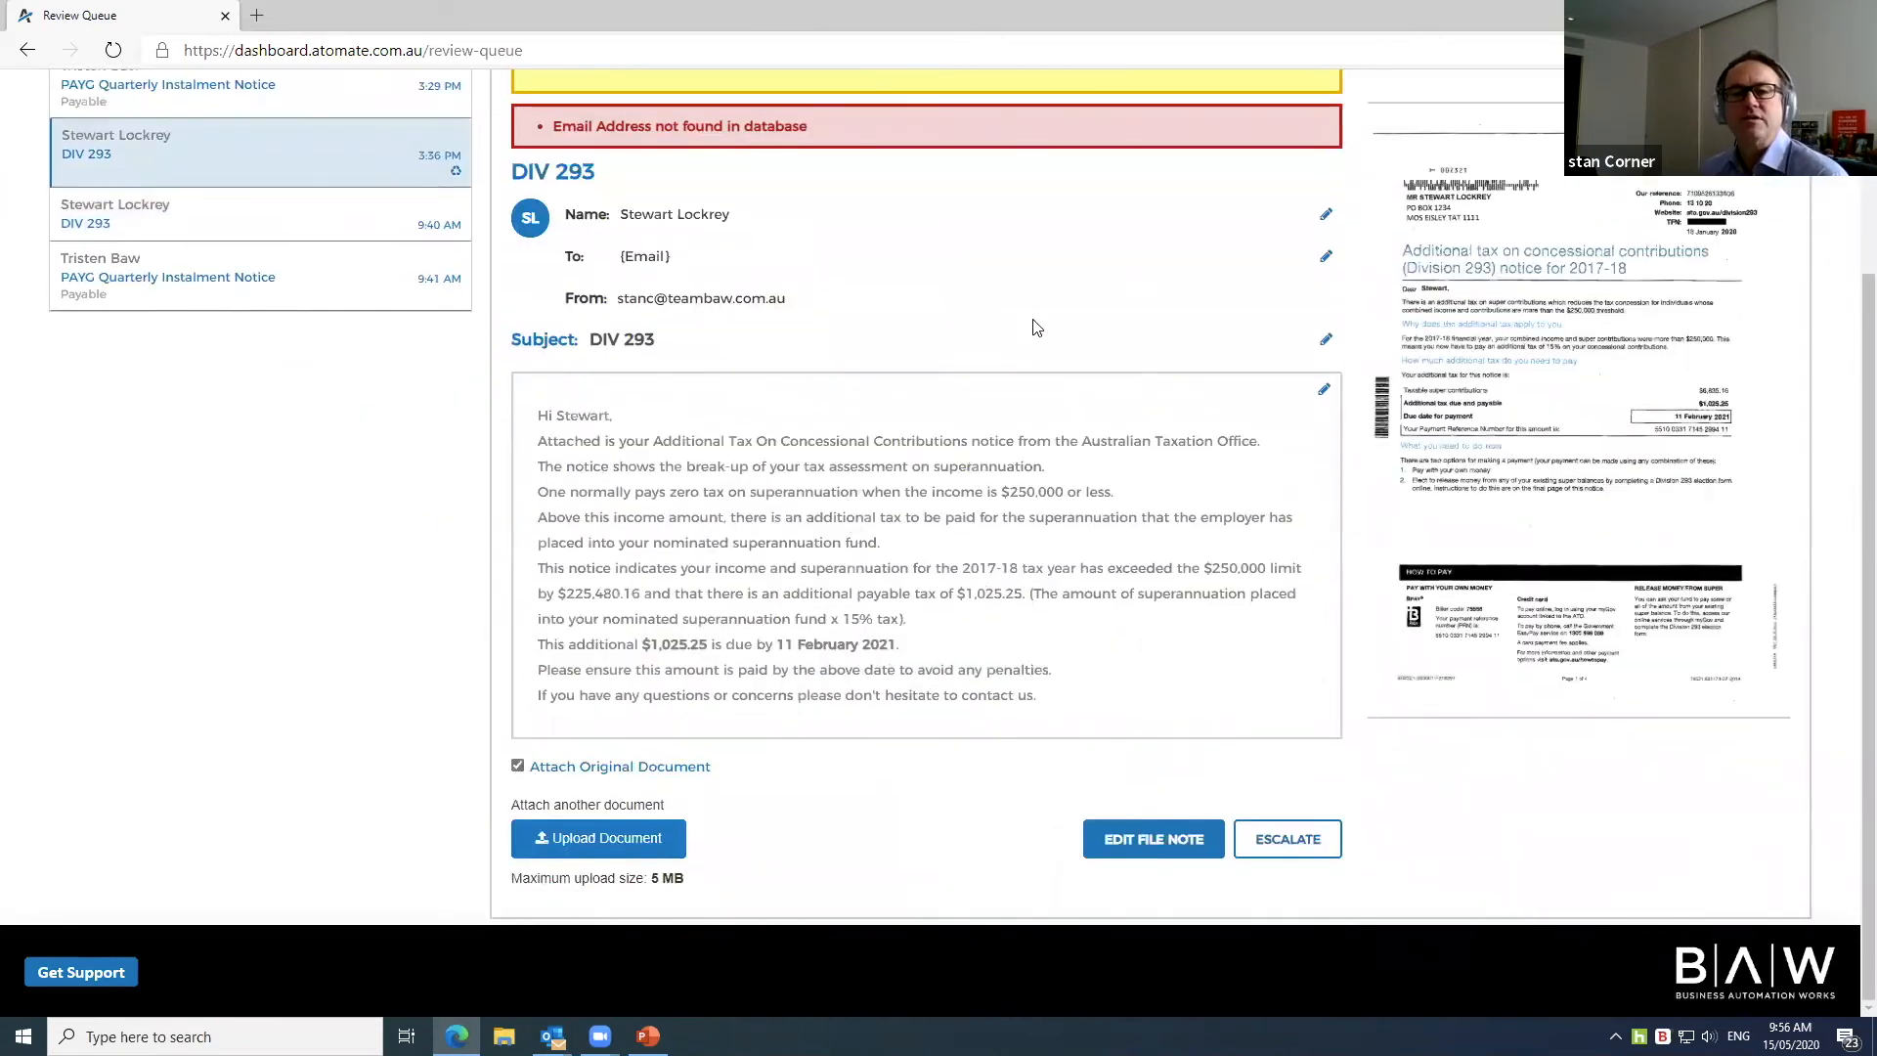
scroll(1036, 328, "up", 2)
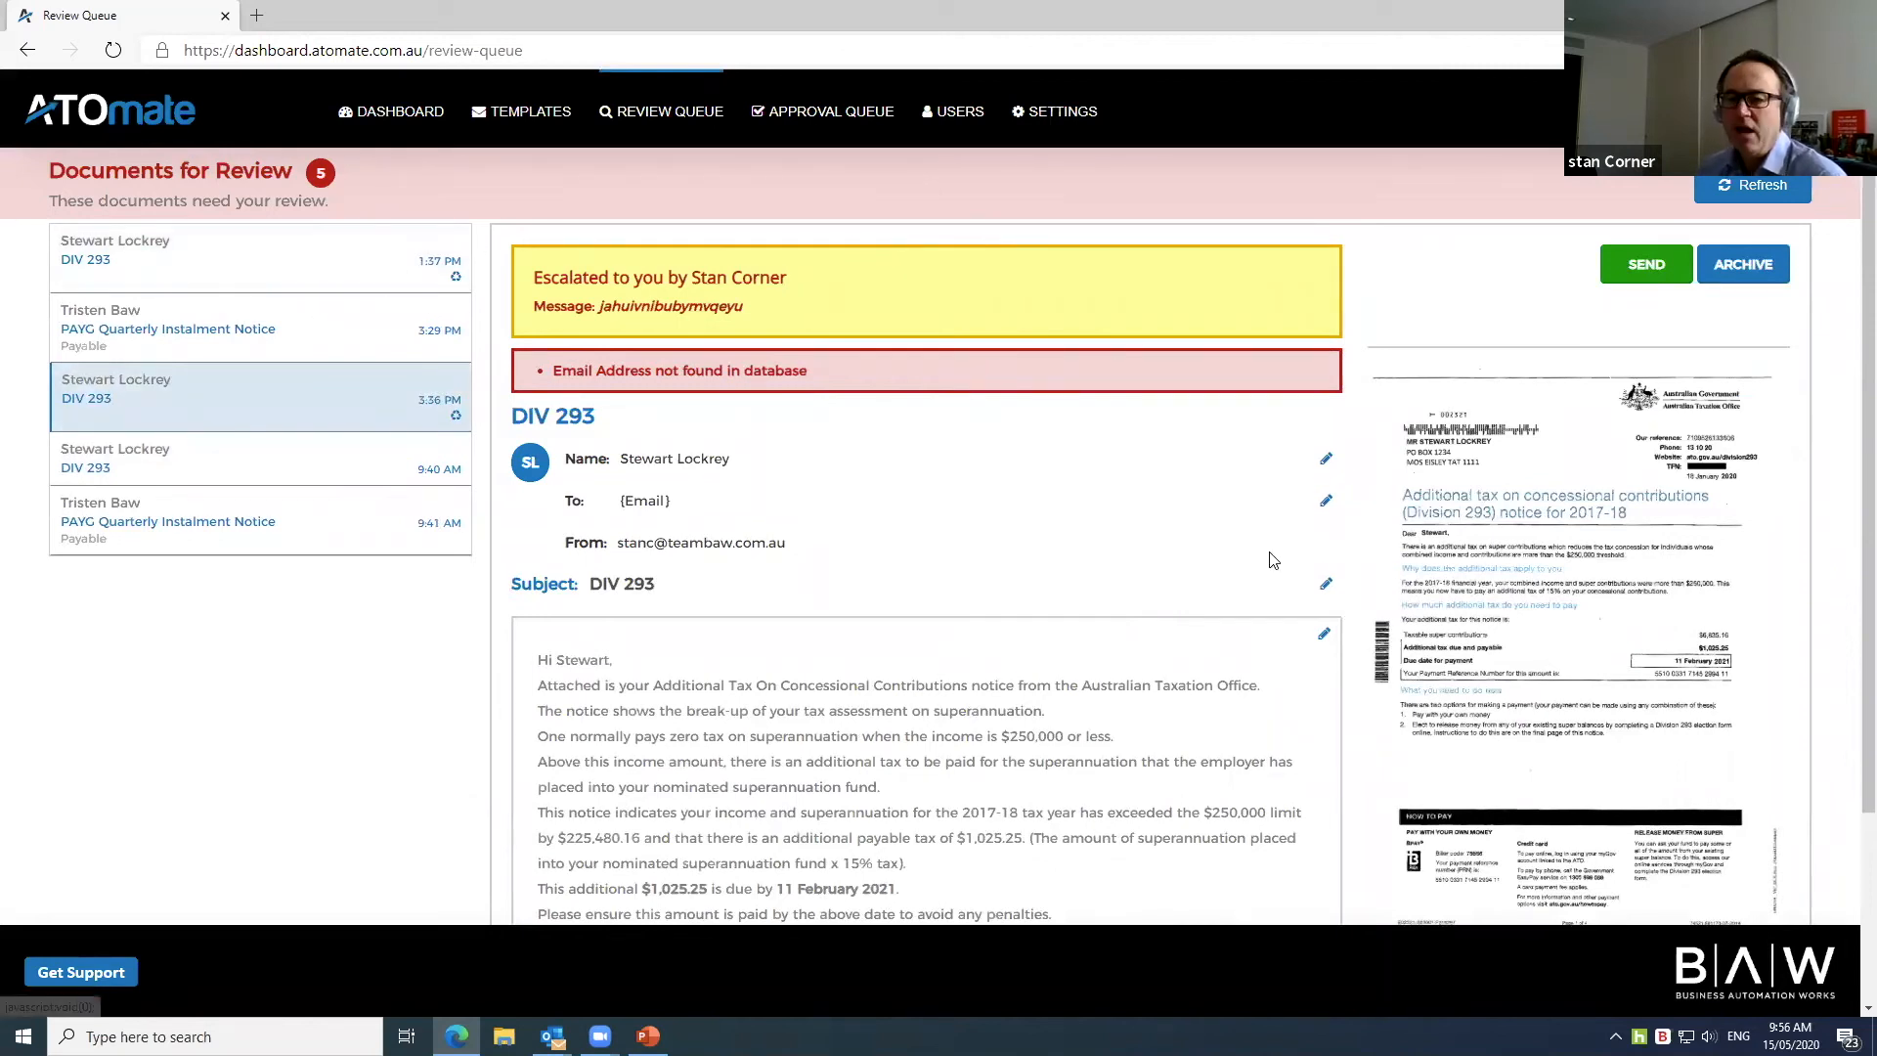
scroll(1271, 559, "down", 2)
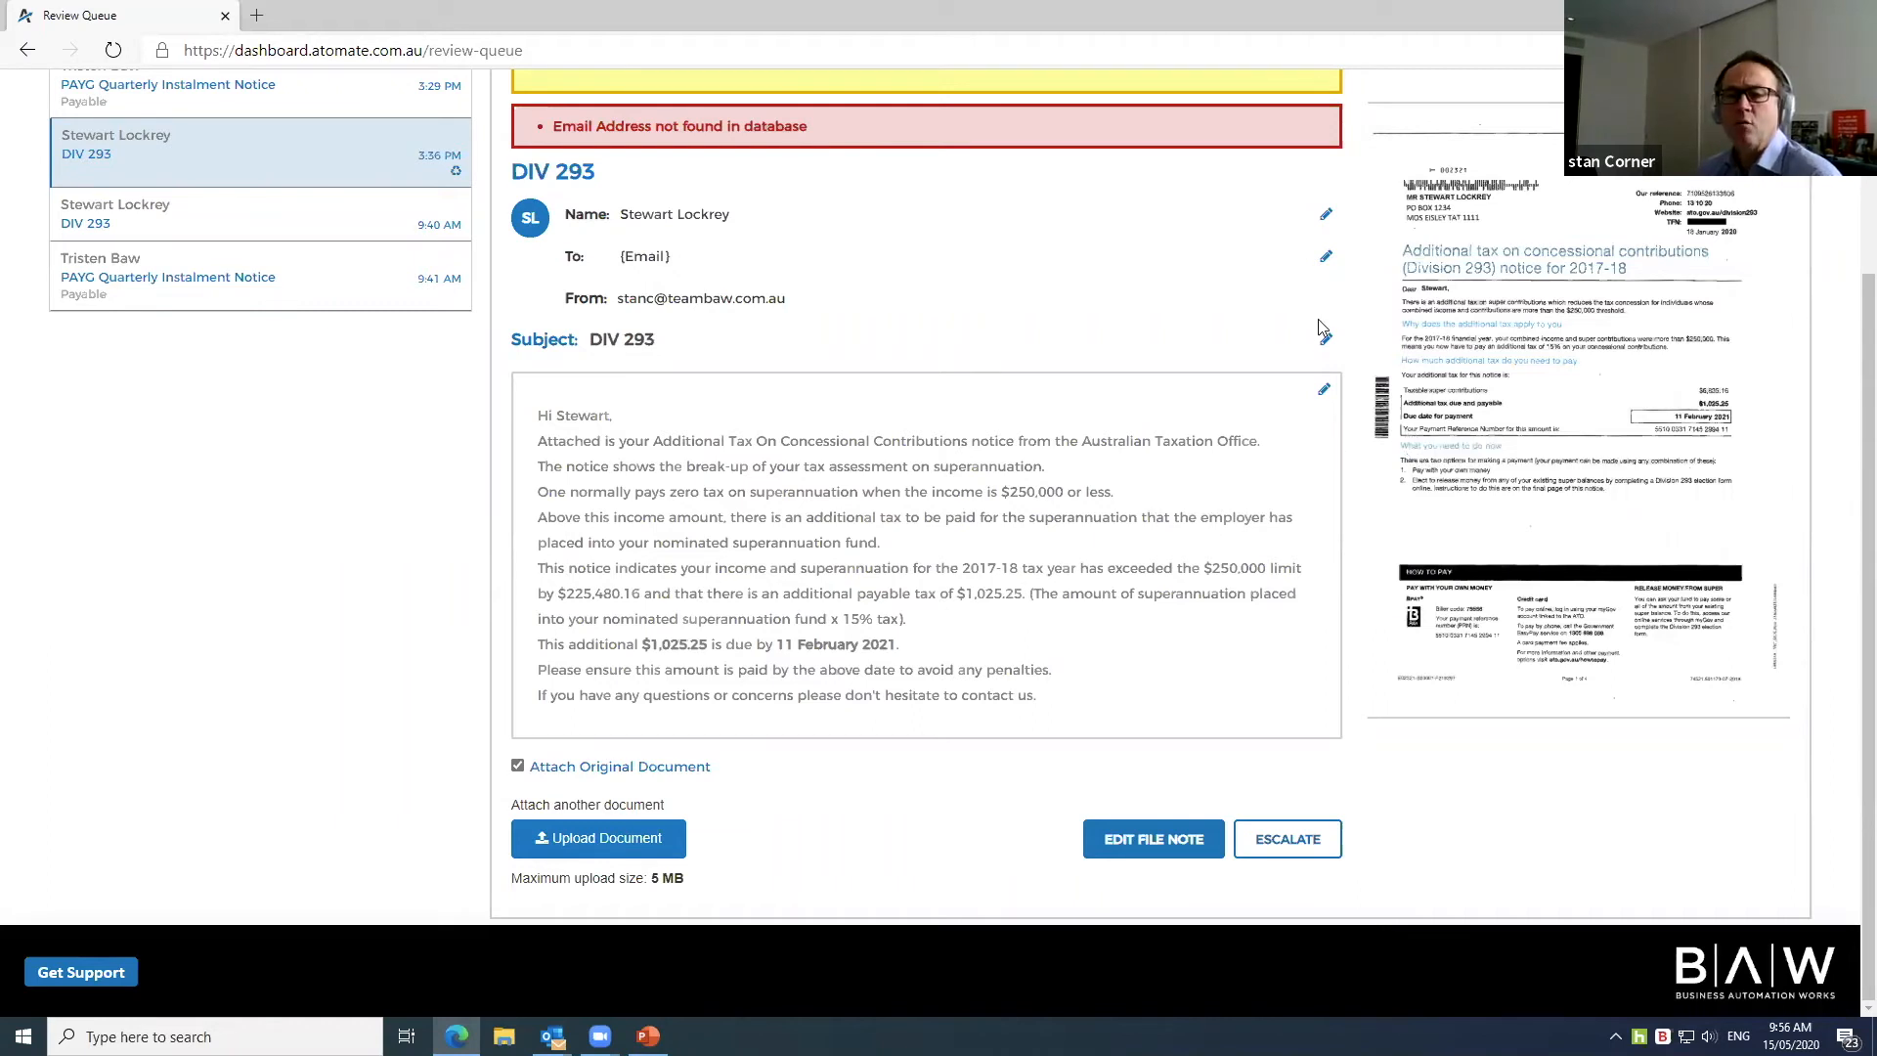
left_click(1185, 848)
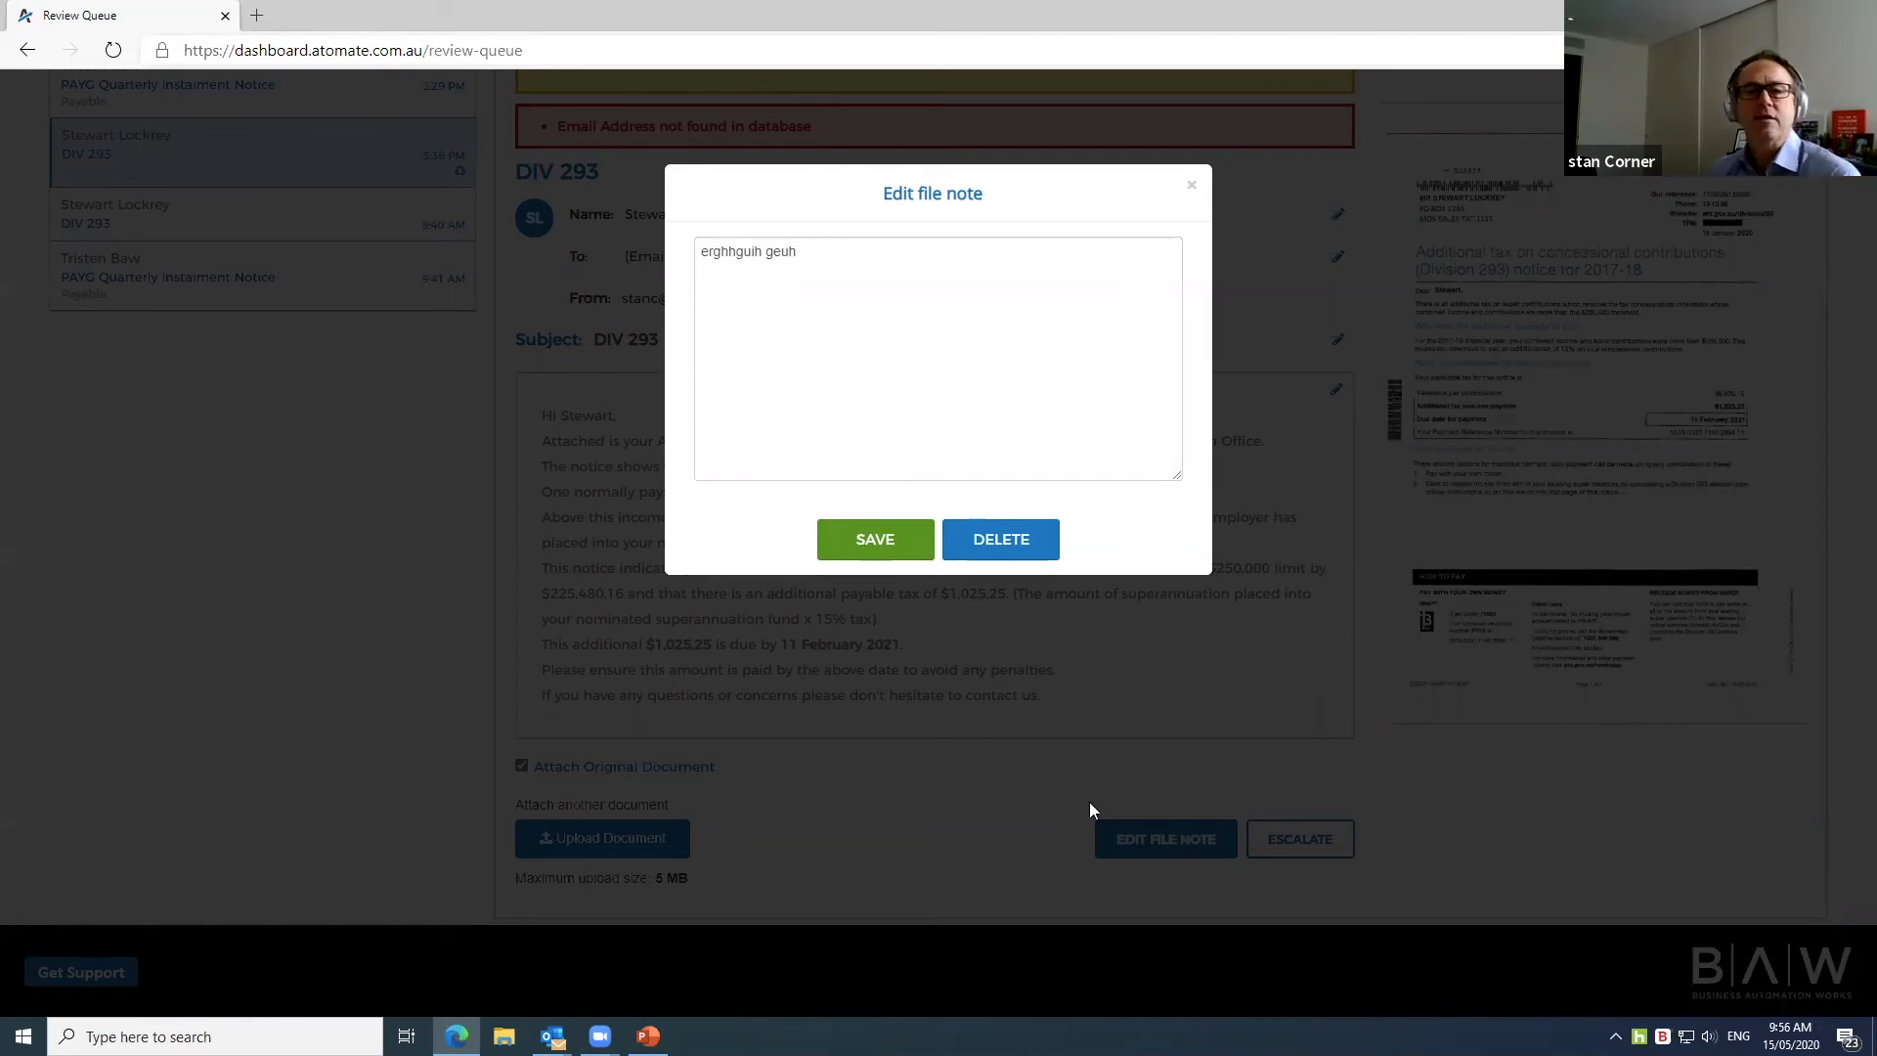
Step: Replace the file note text with 'test 12345', save it and dismiss the confirmation
left_click_drag(836, 266, 651, 268)
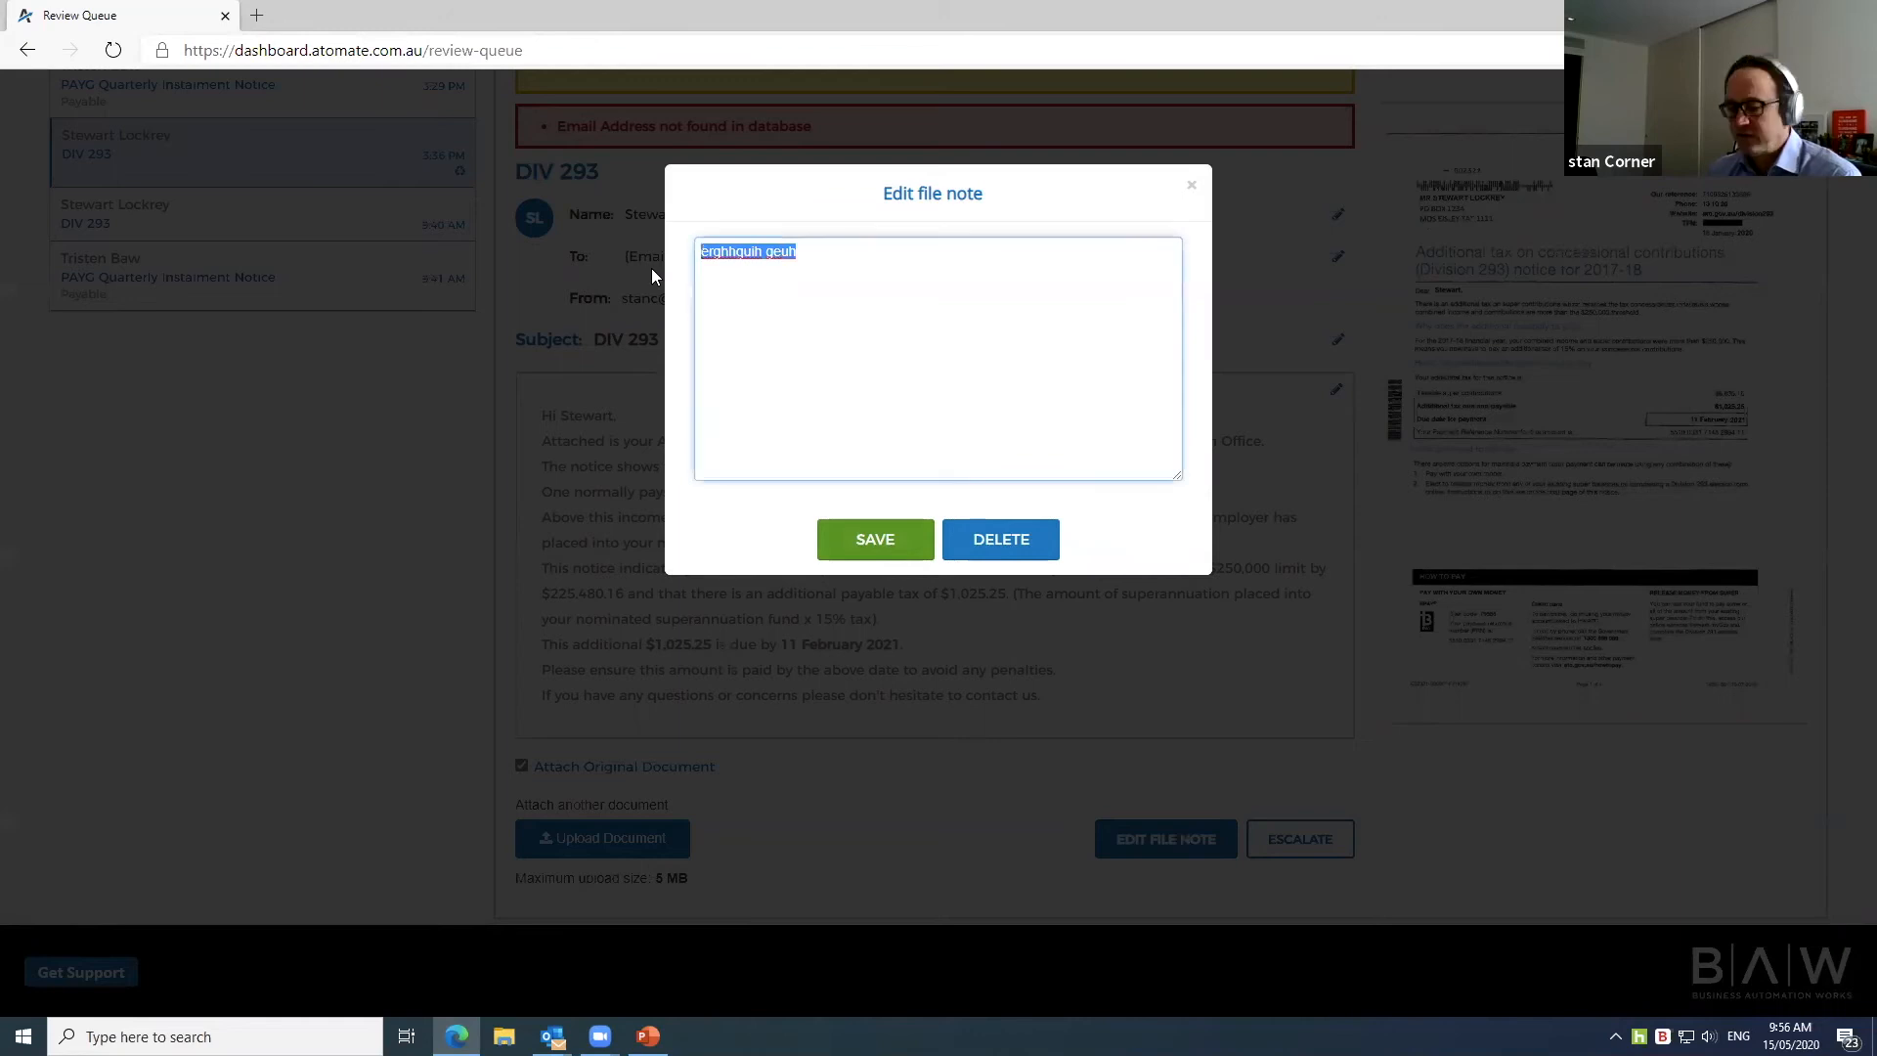
key("BackSpace")
type("test")
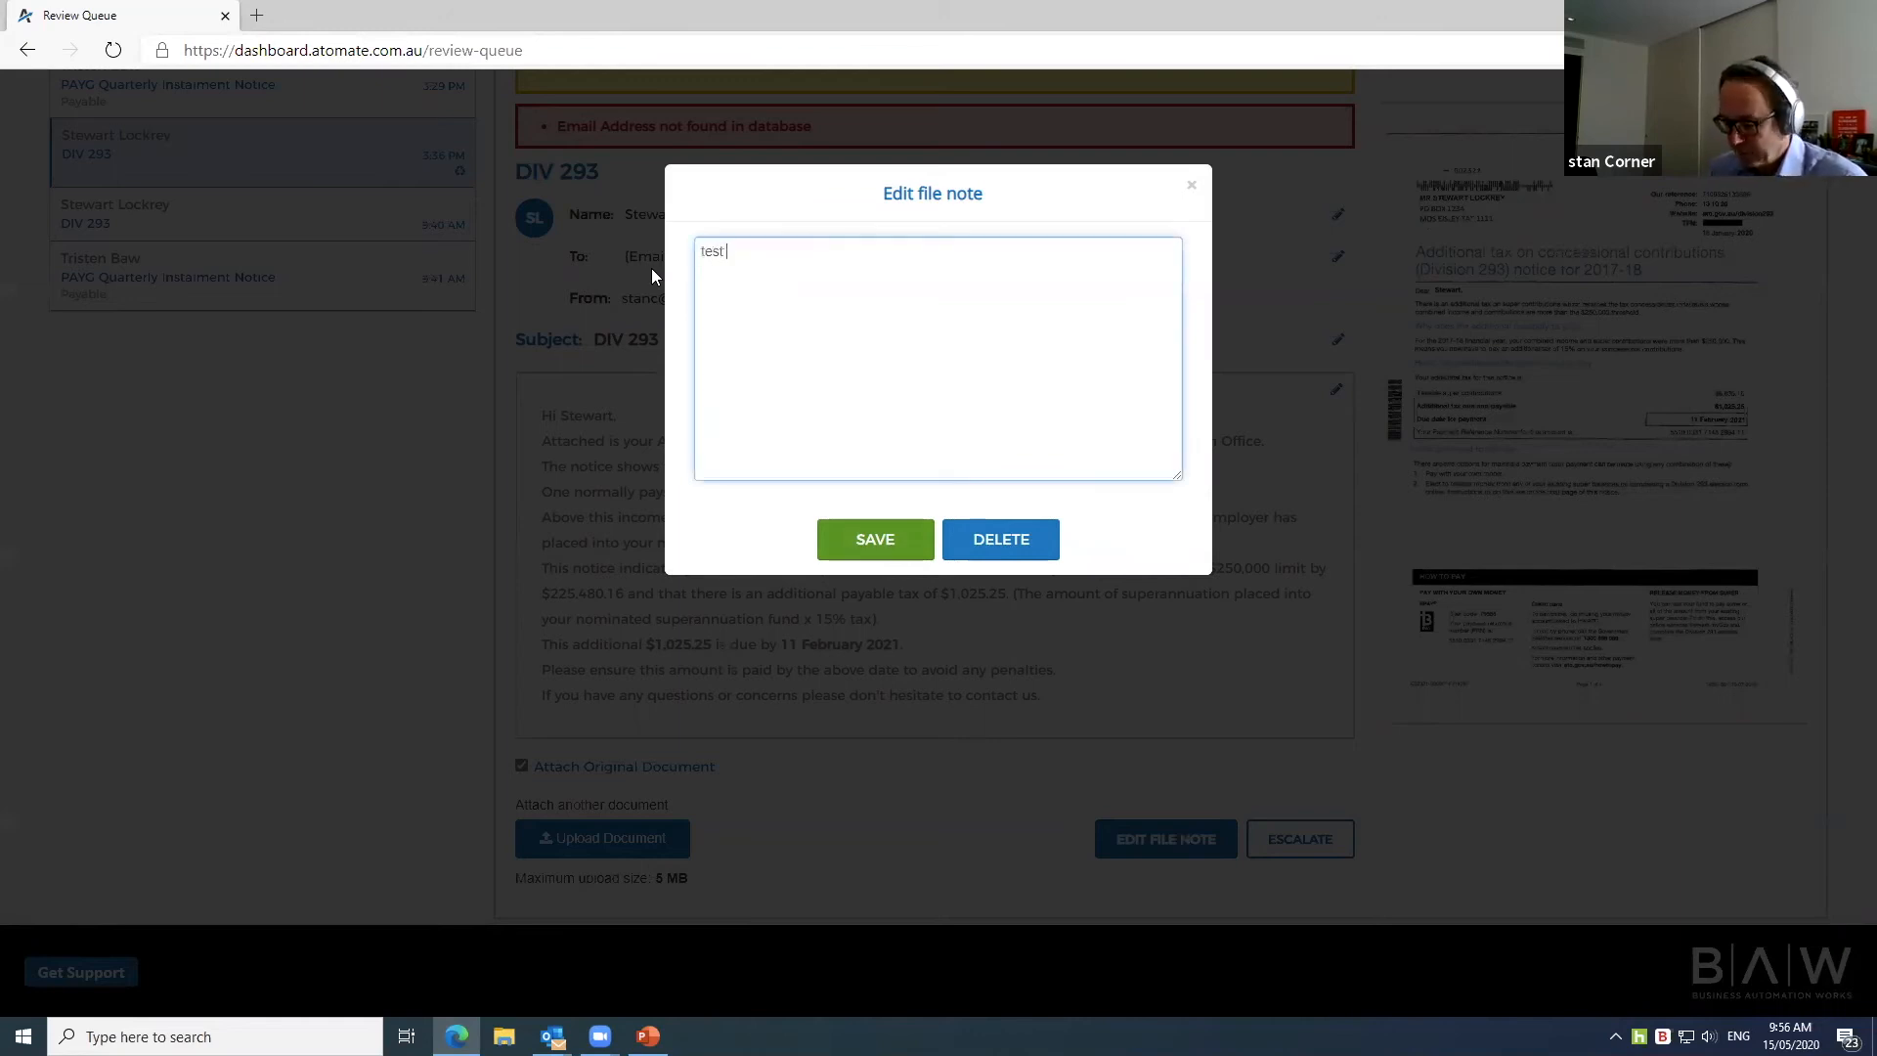
type(" 12345")
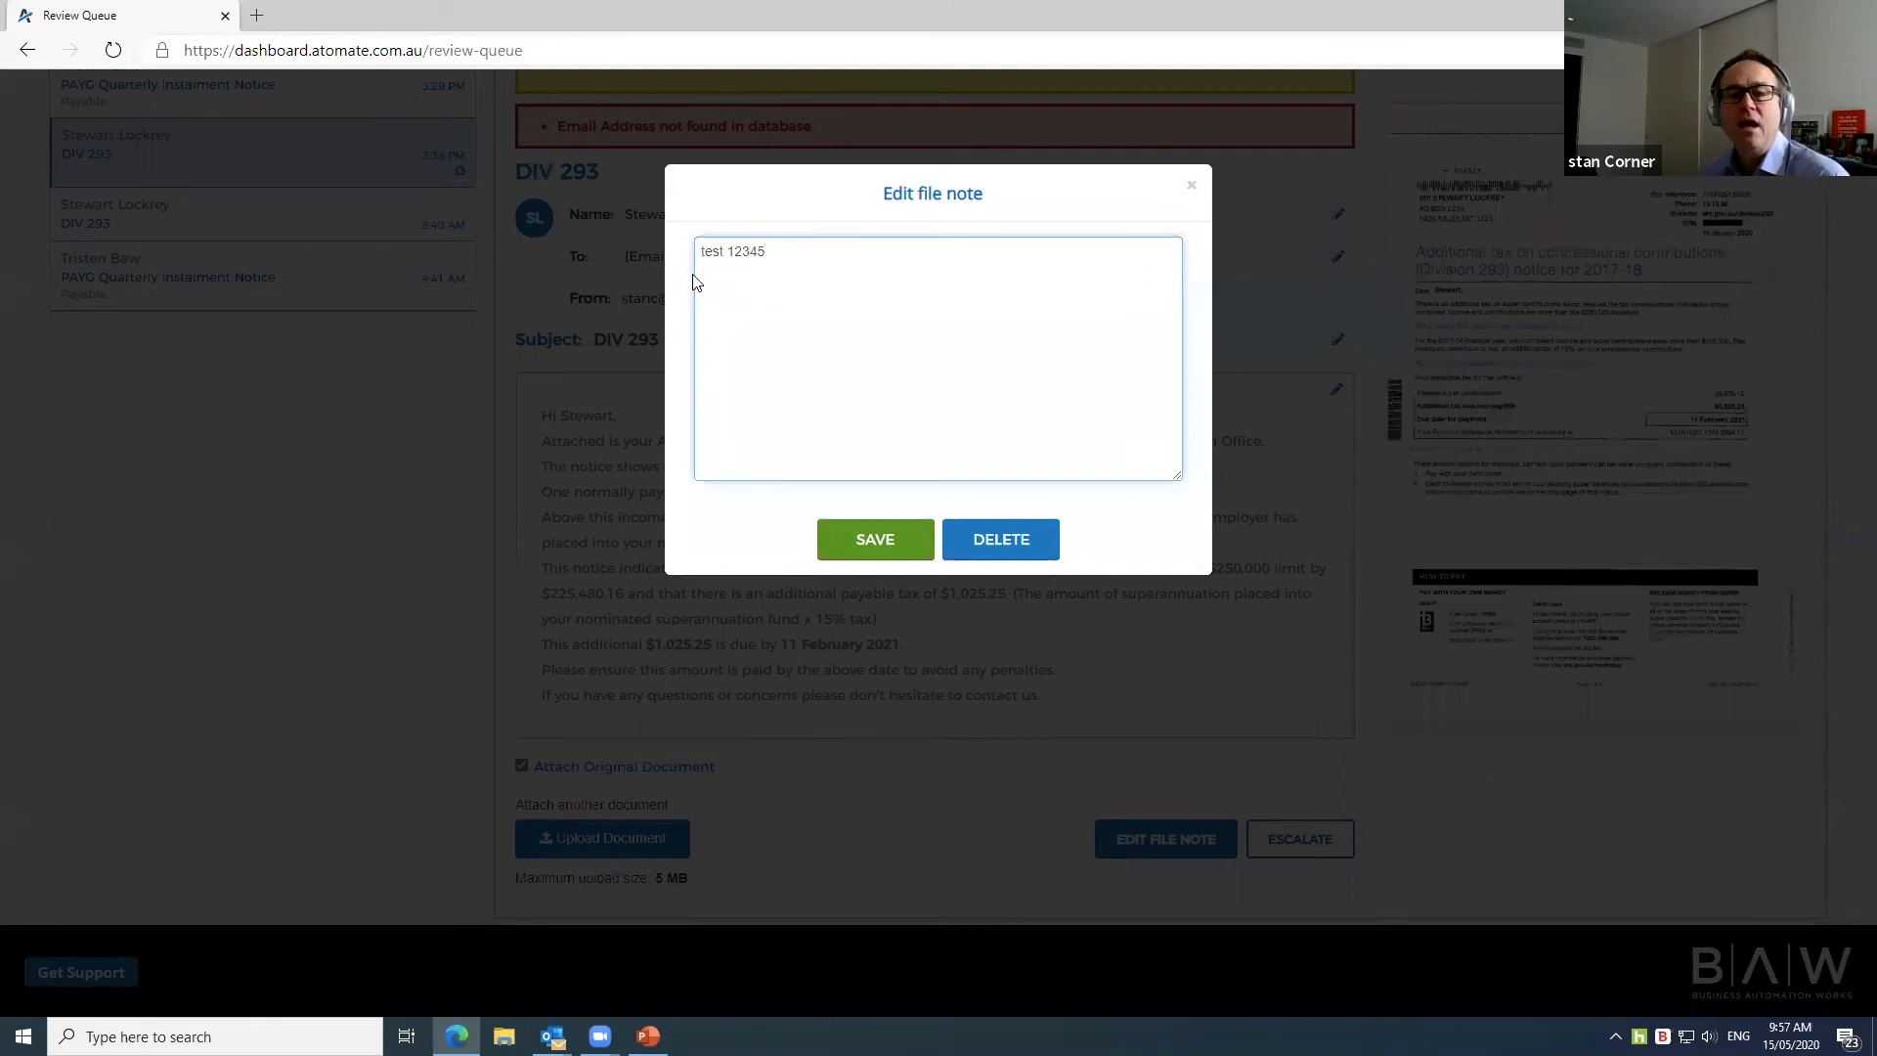
left_click(889, 546)
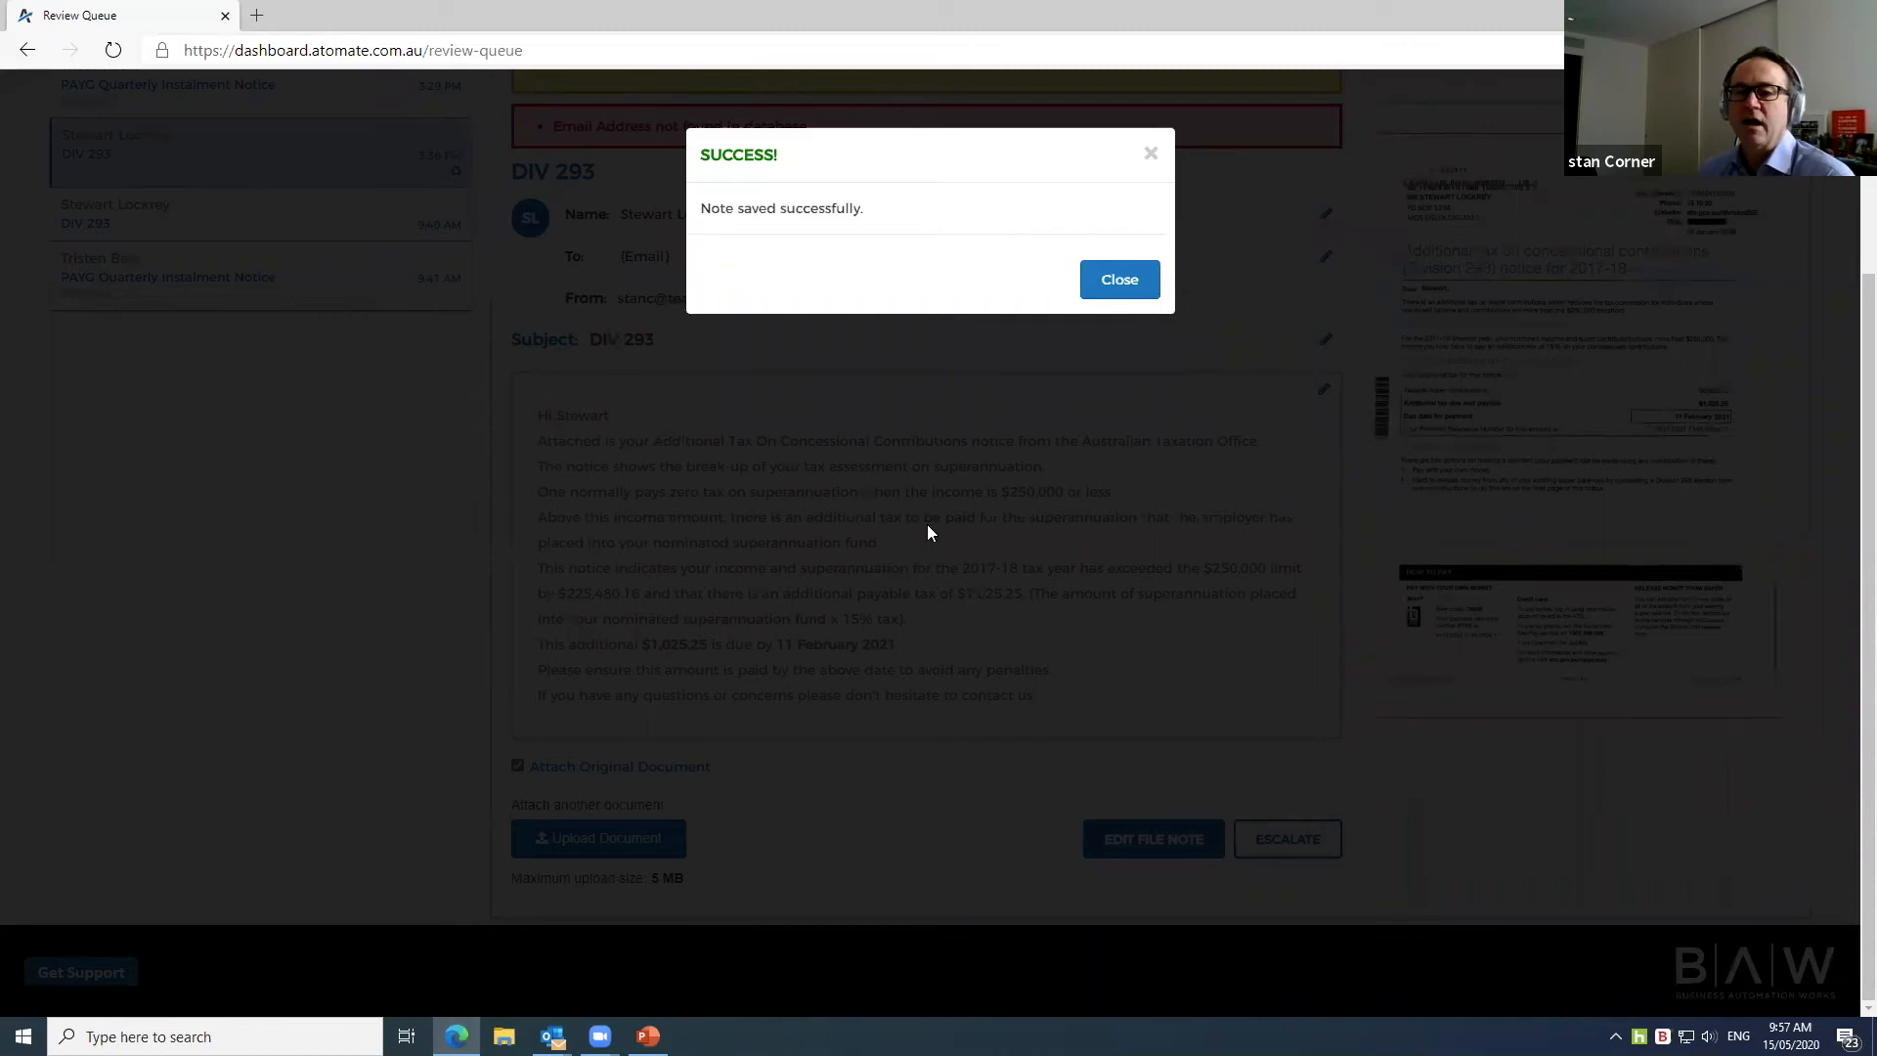
left_click(1116, 293)
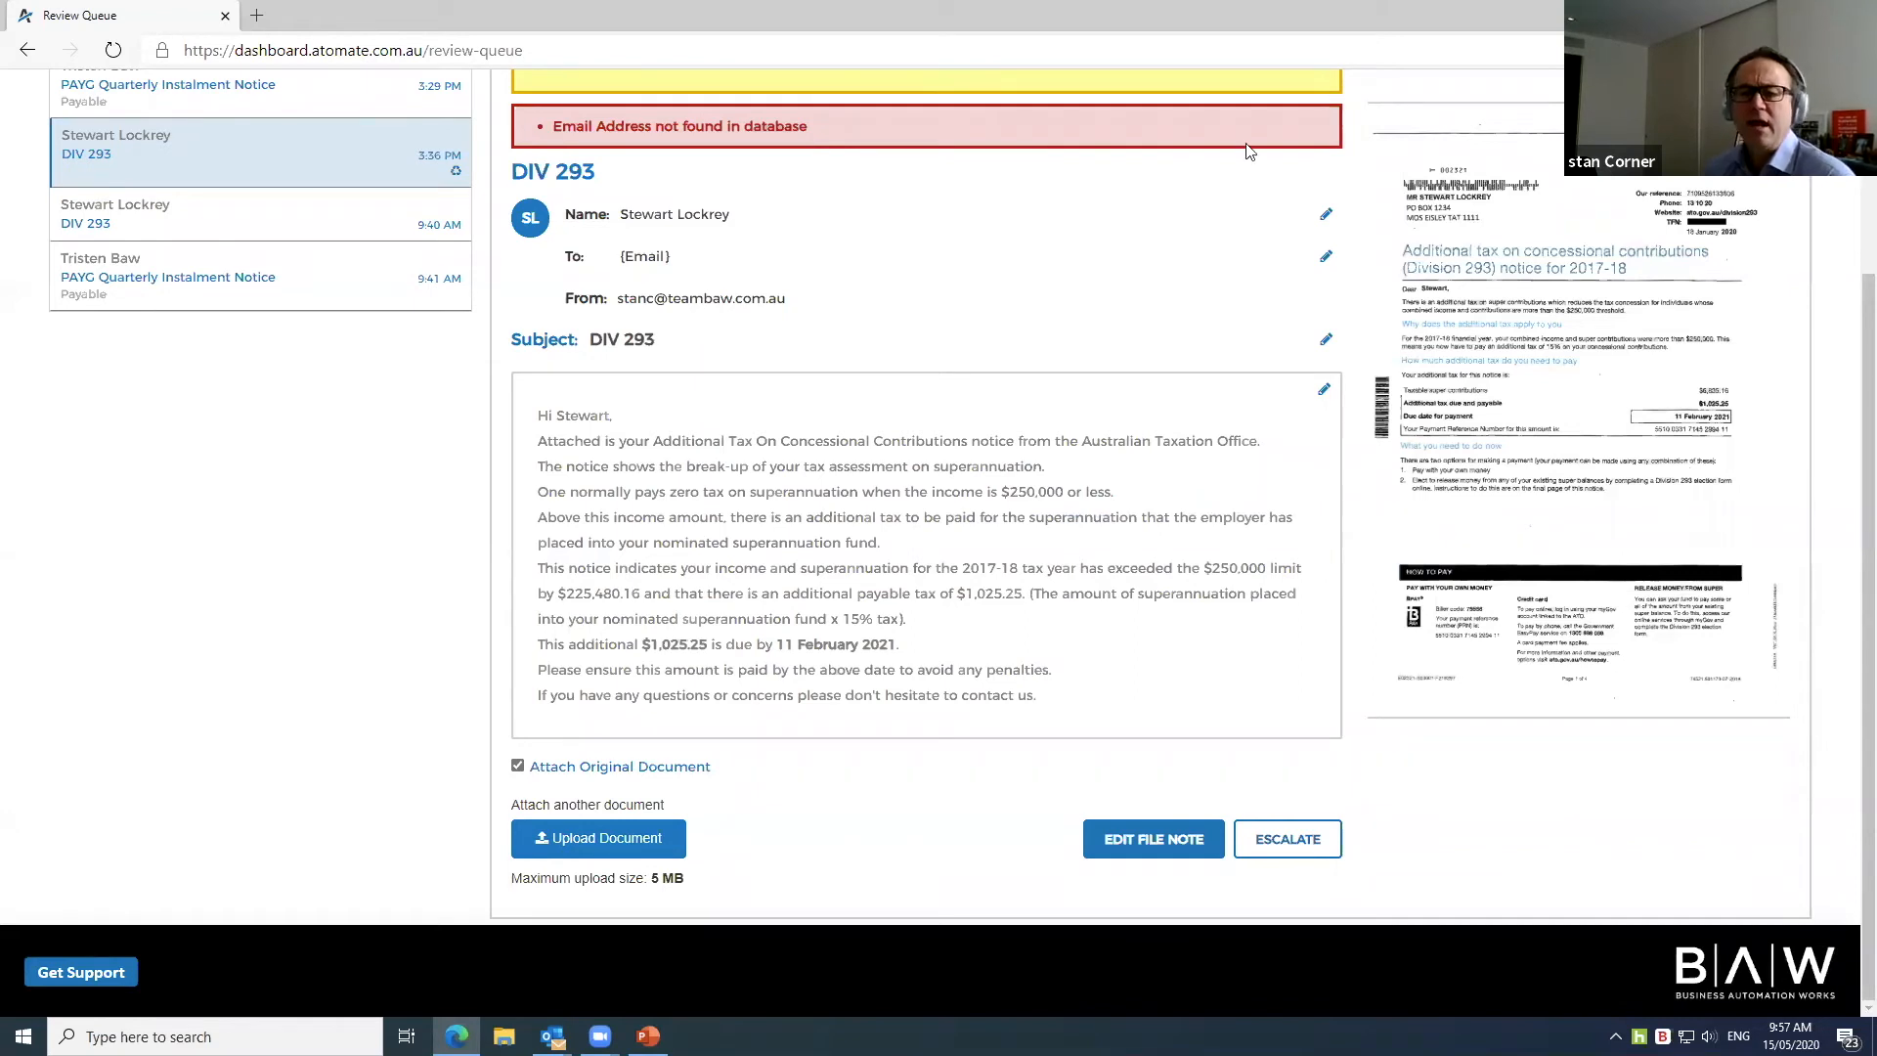
Step: Archive the 3:36 PM DIV 293 notice, leaving four documents to review
scroll(1183, 399, "up", 3)
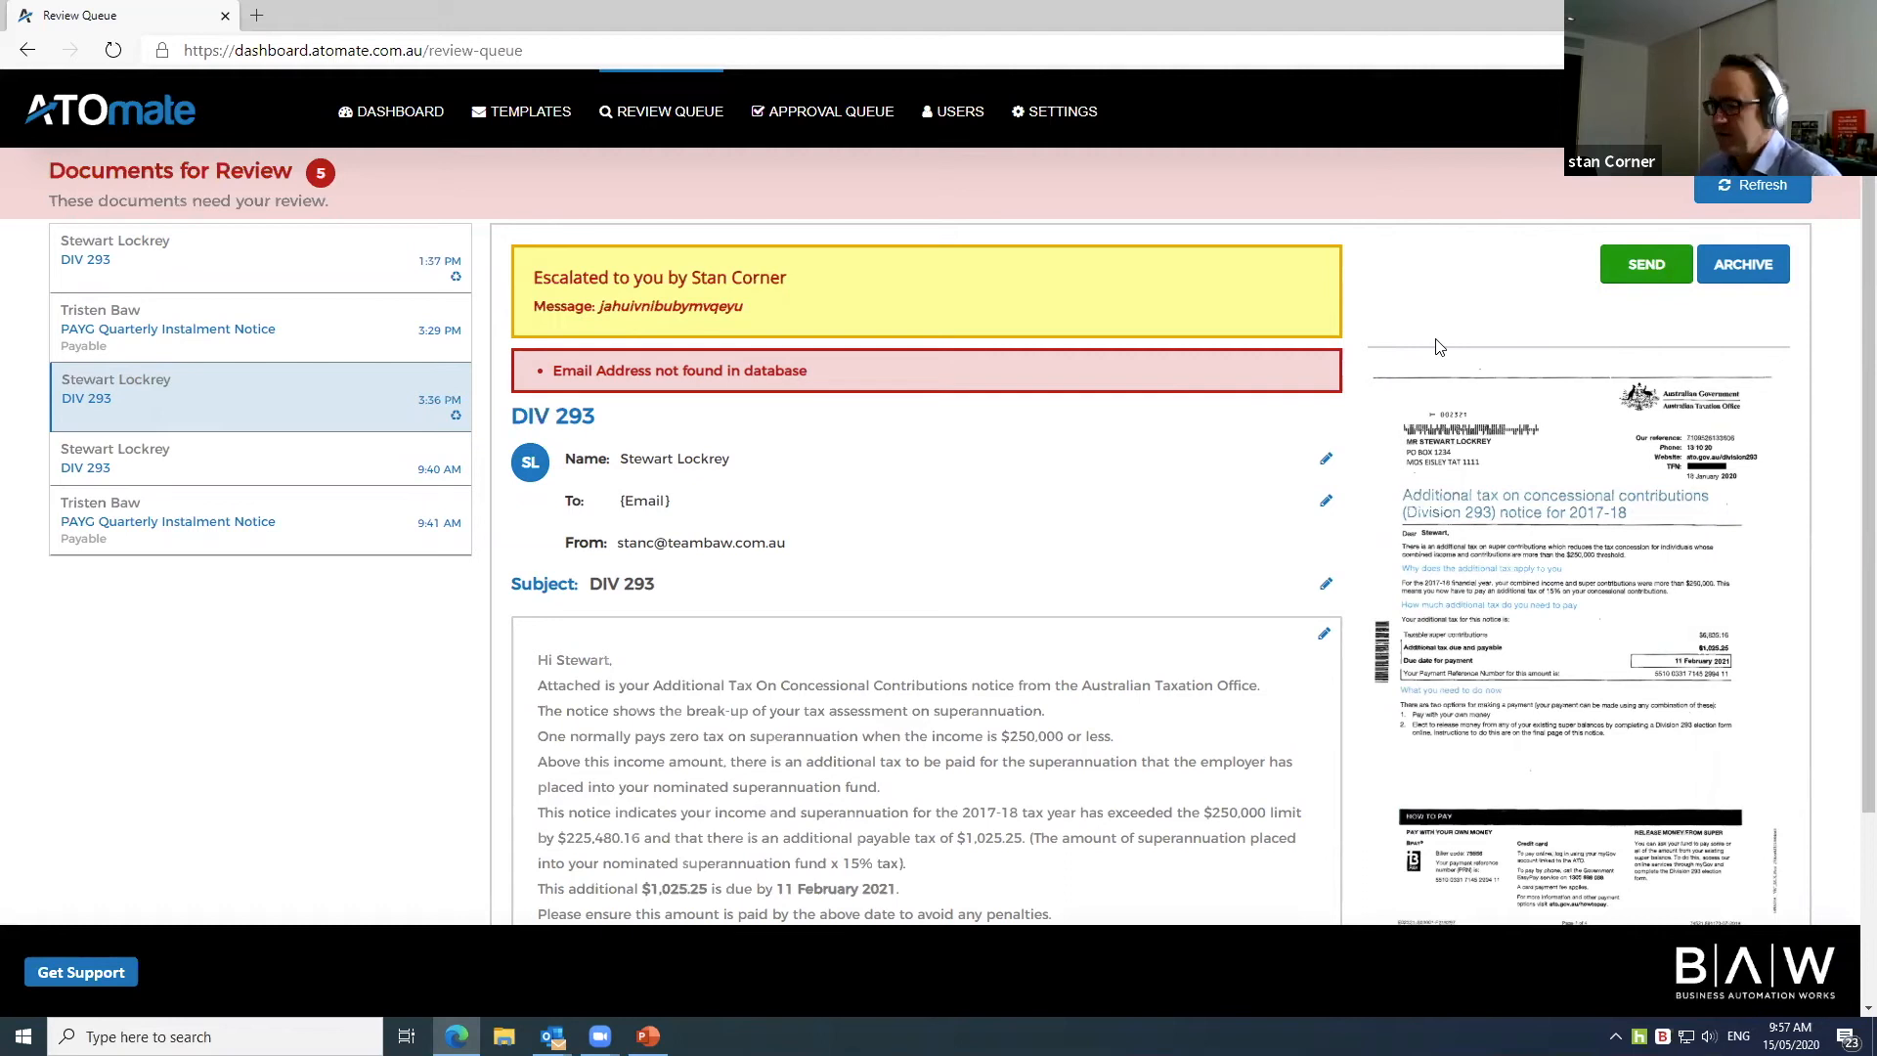
left_click(1742, 266)
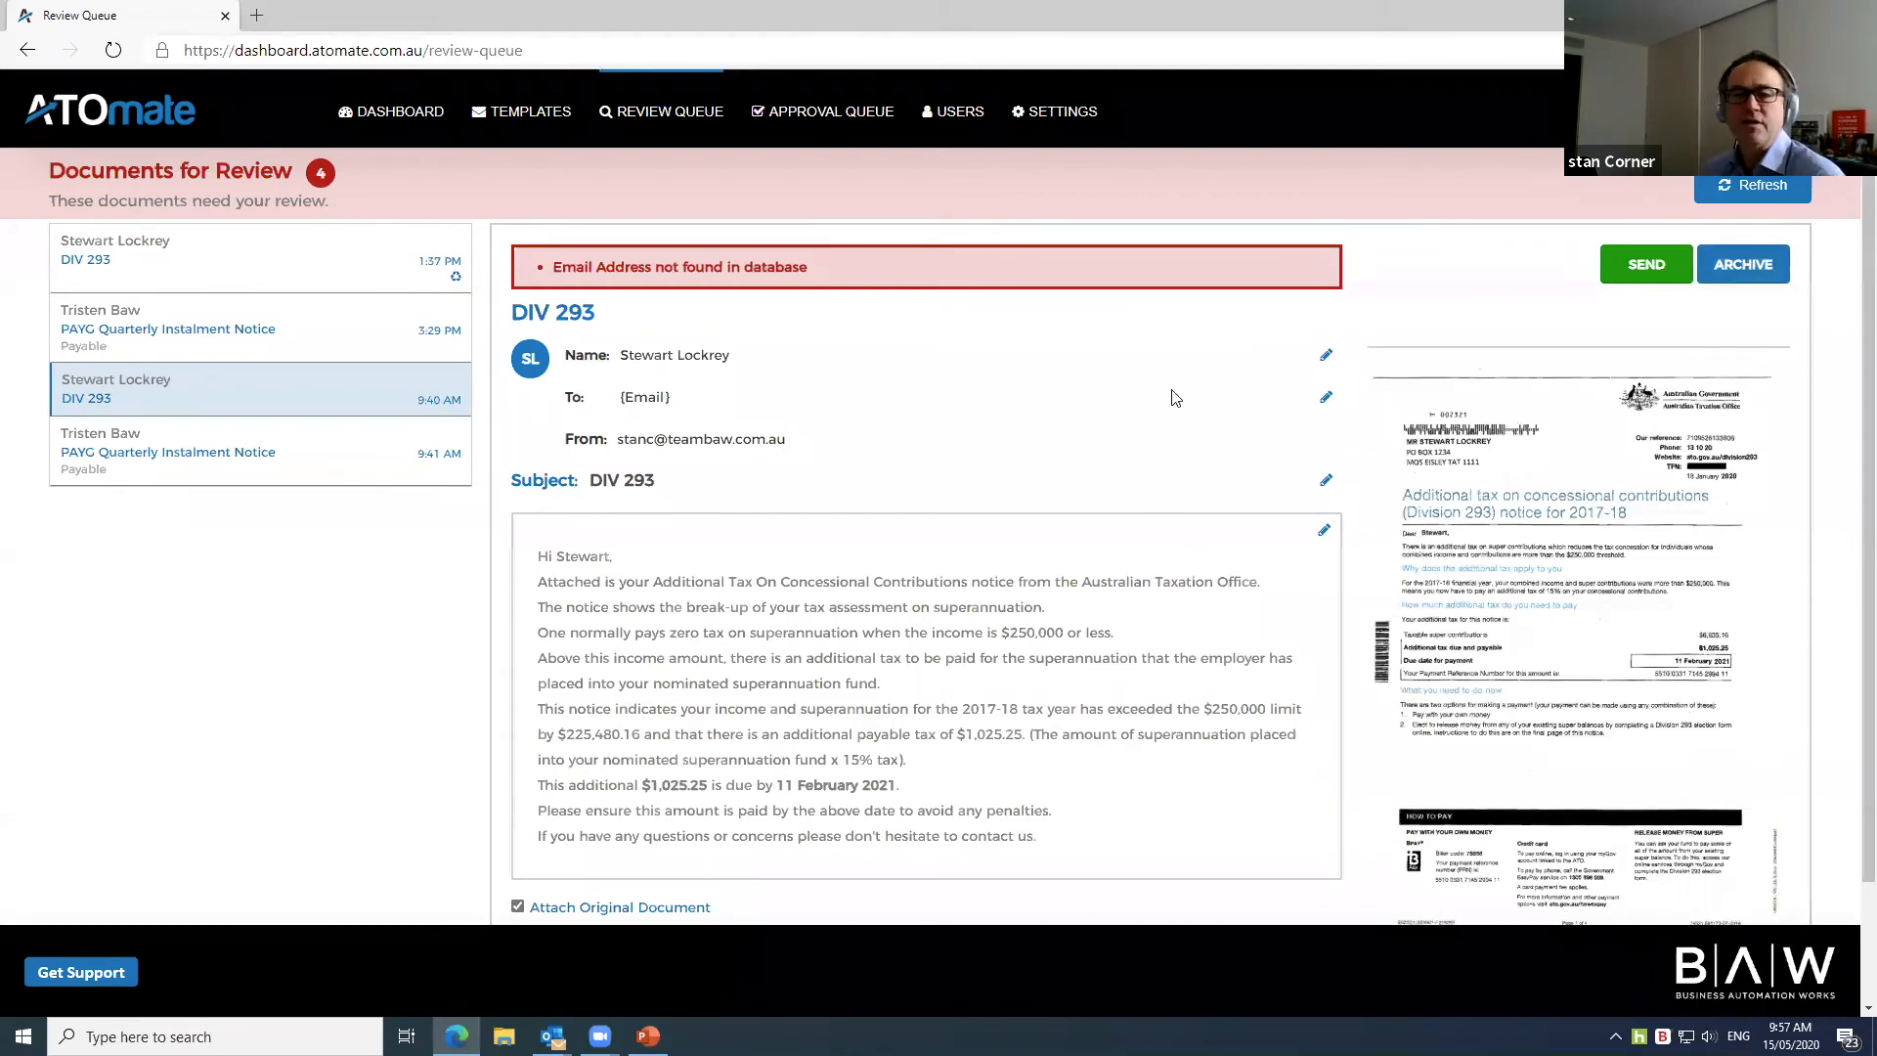
scroll(1173, 398, "down", 2)
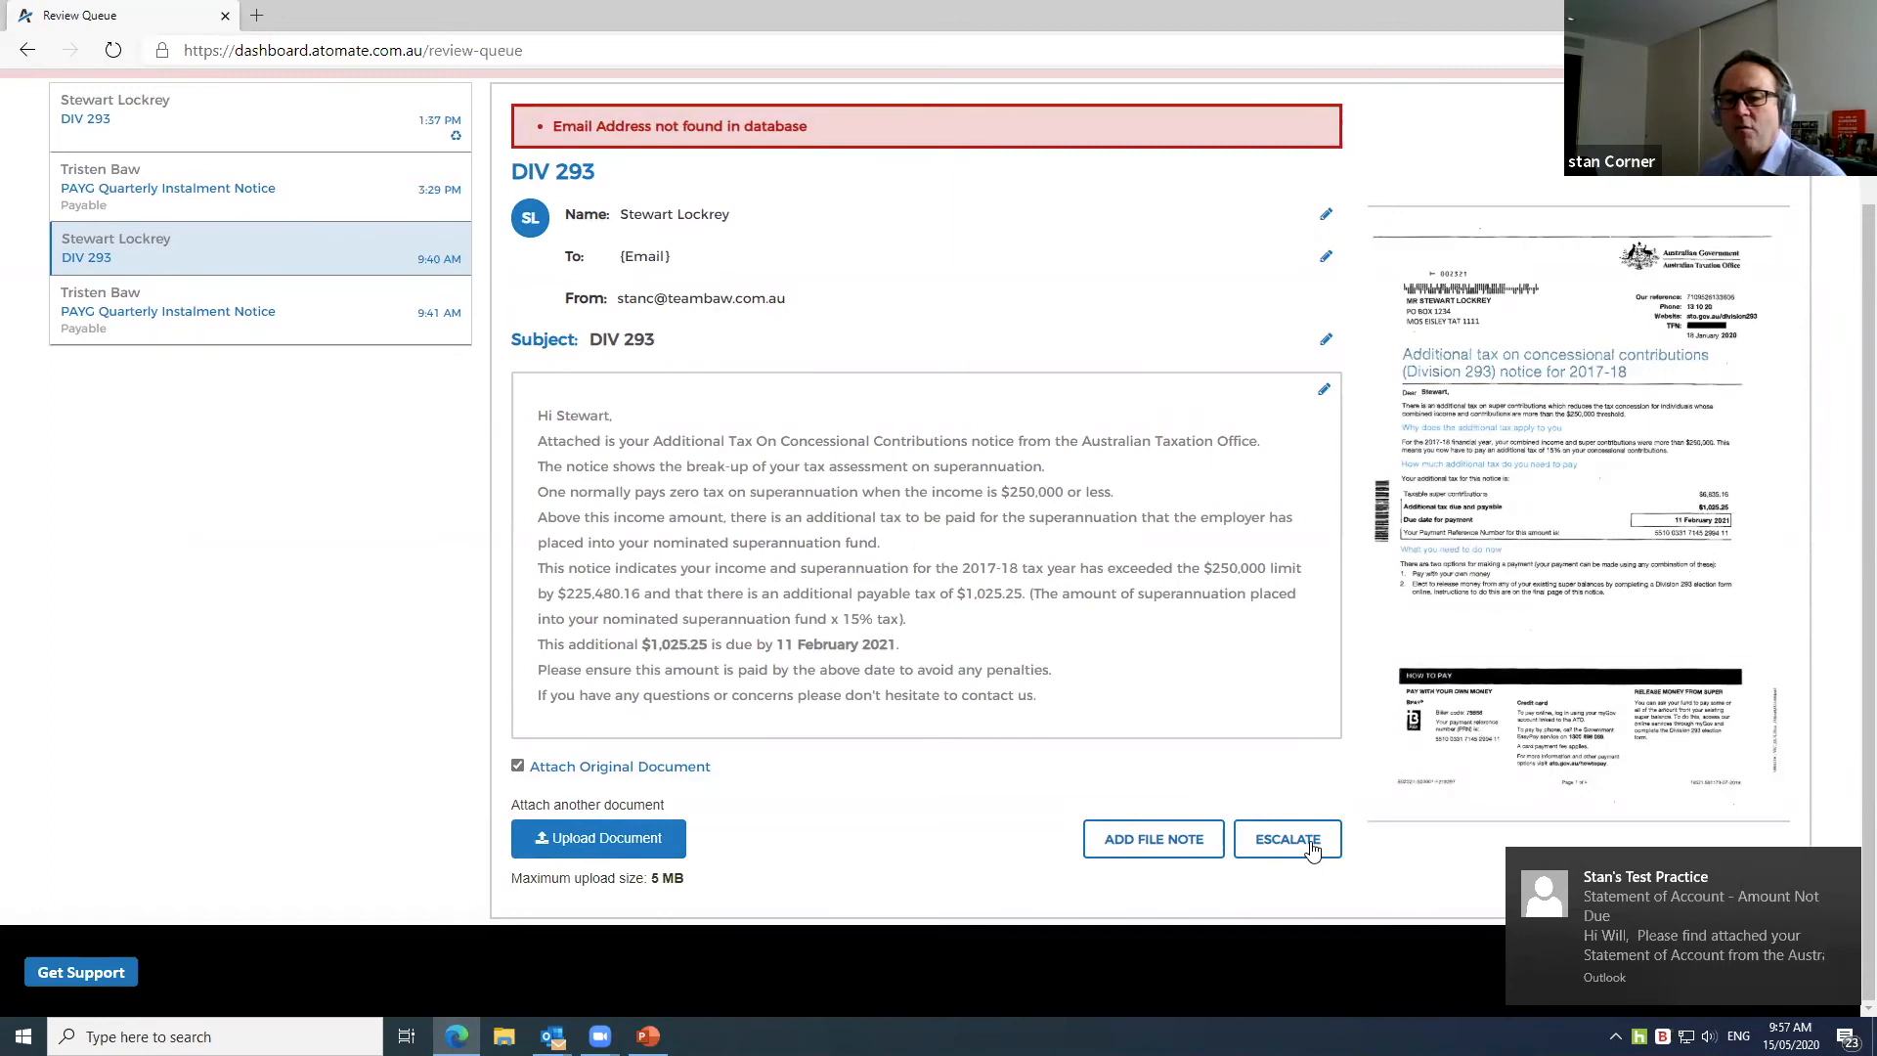
Step: Escalate the 9:40 AM DIV 293 notice to a colleague with the reason 'above my pay grade'
left_click(1311, 852)
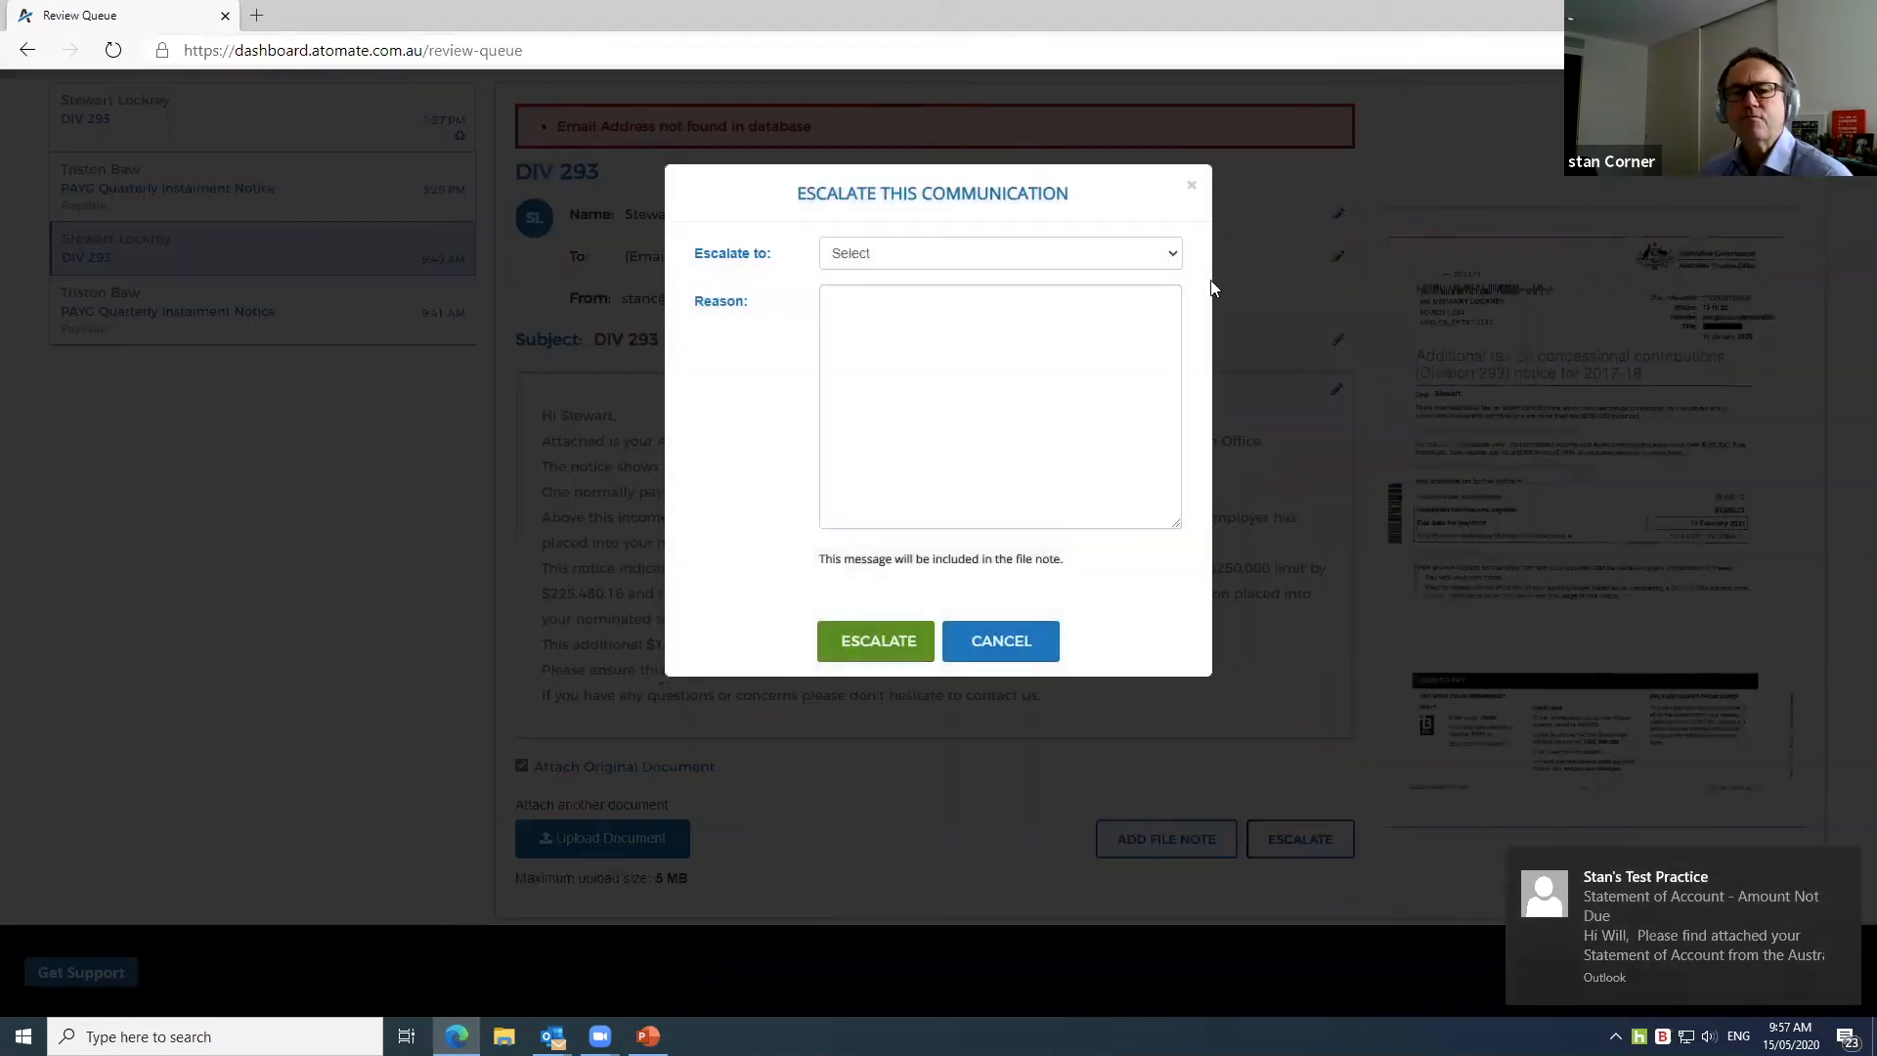
left_click(1172, 260)
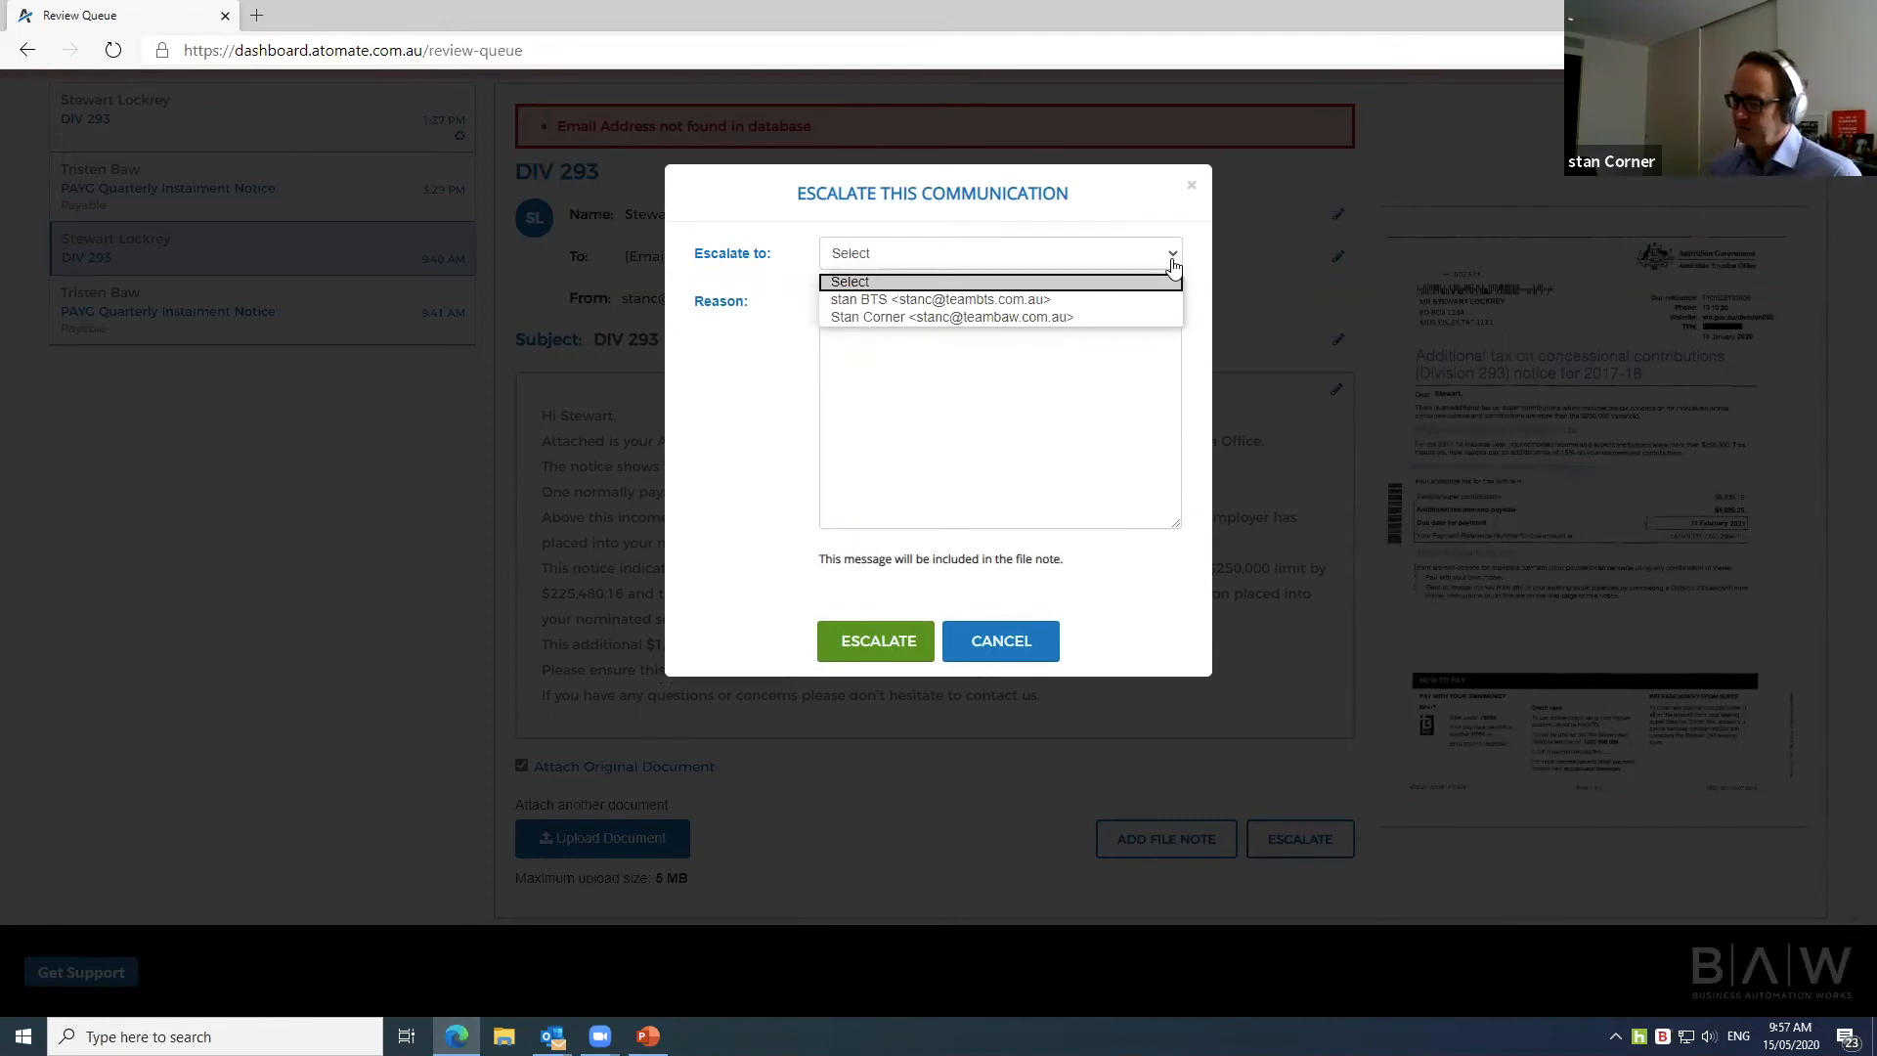
left_click(1075, 317)
left_click(874, 364)
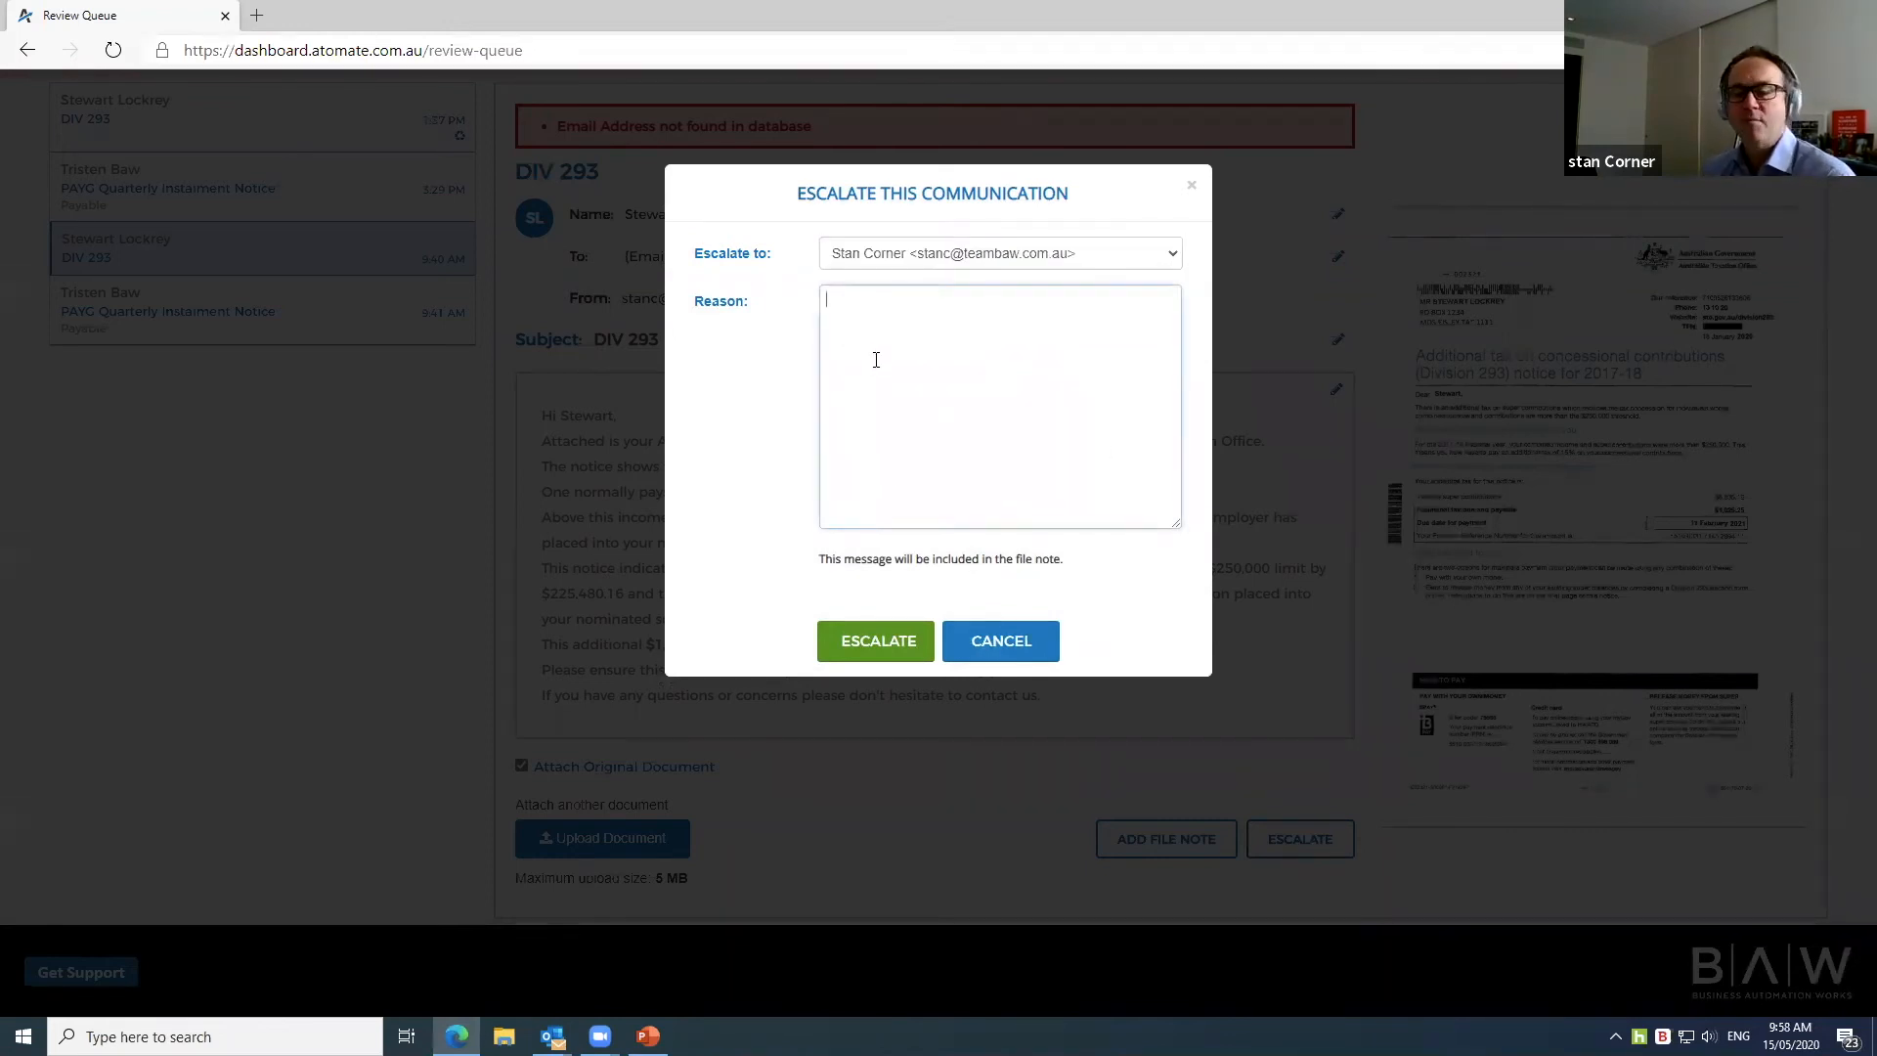
type("ab")
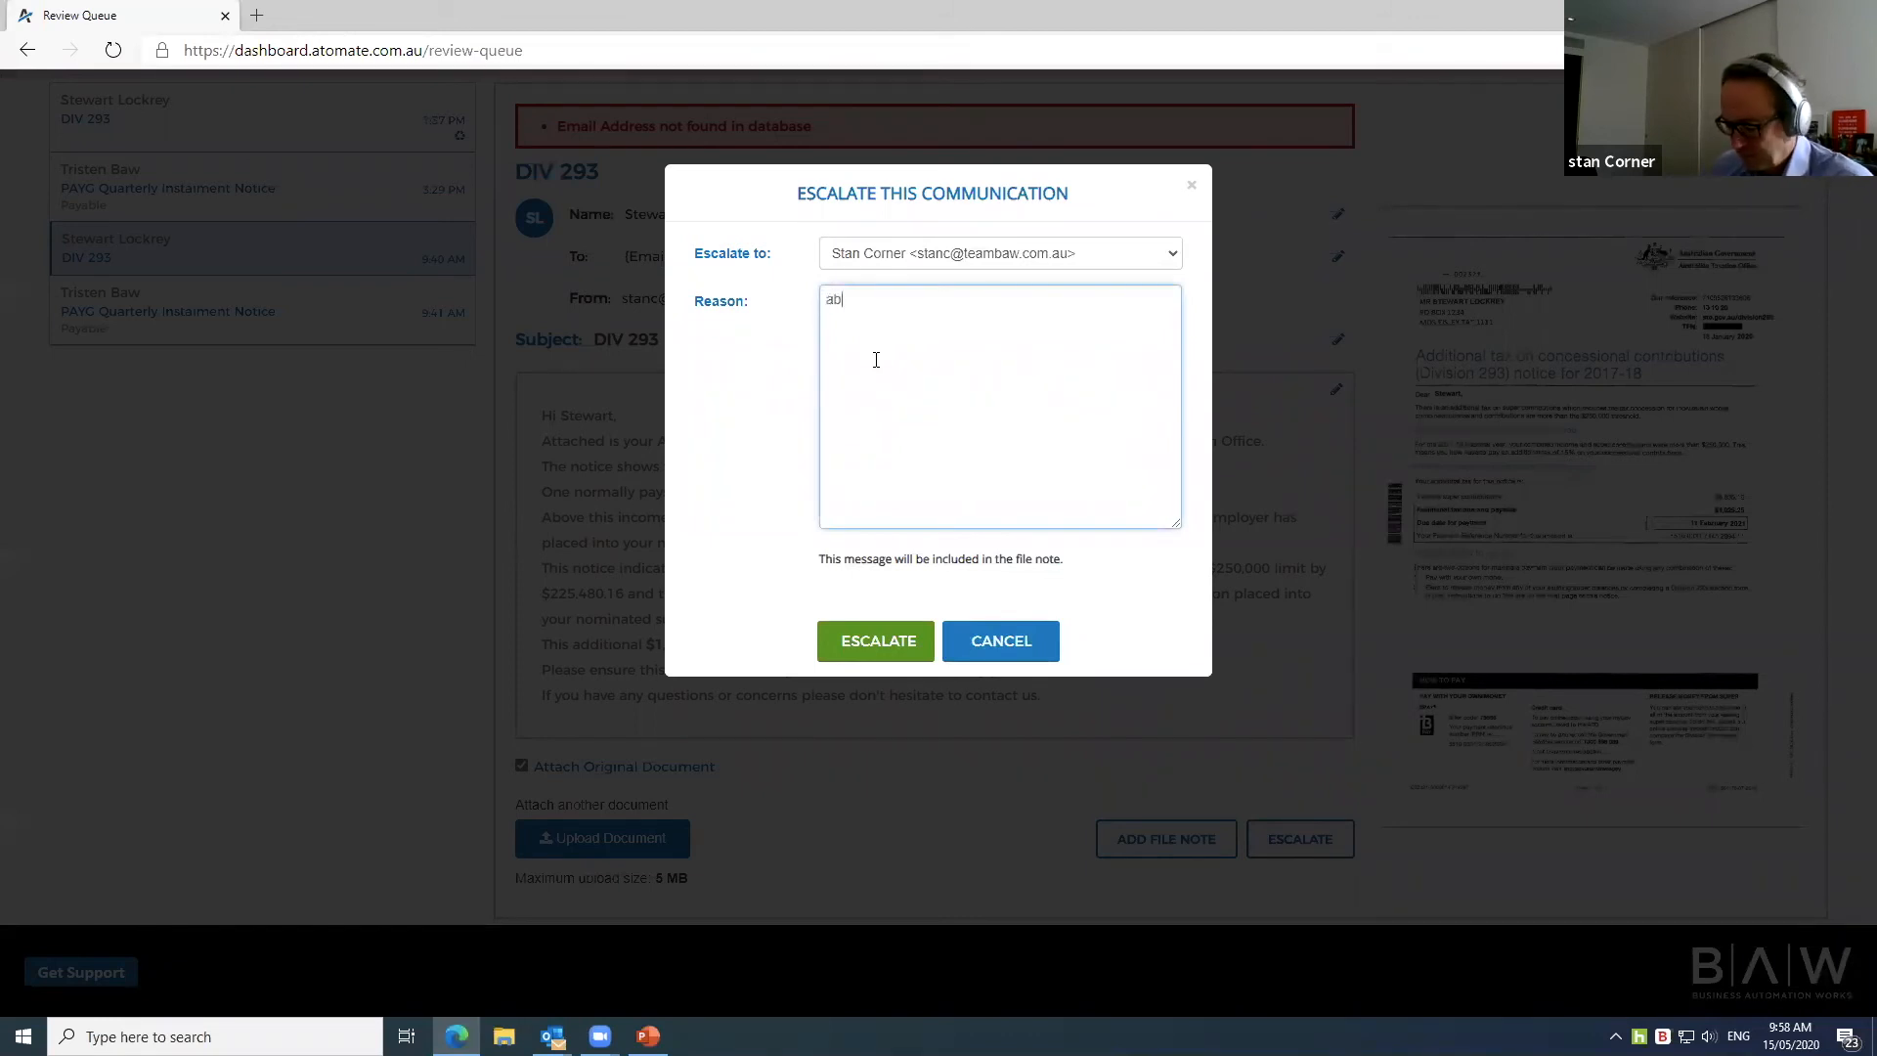
type("ove my pay")
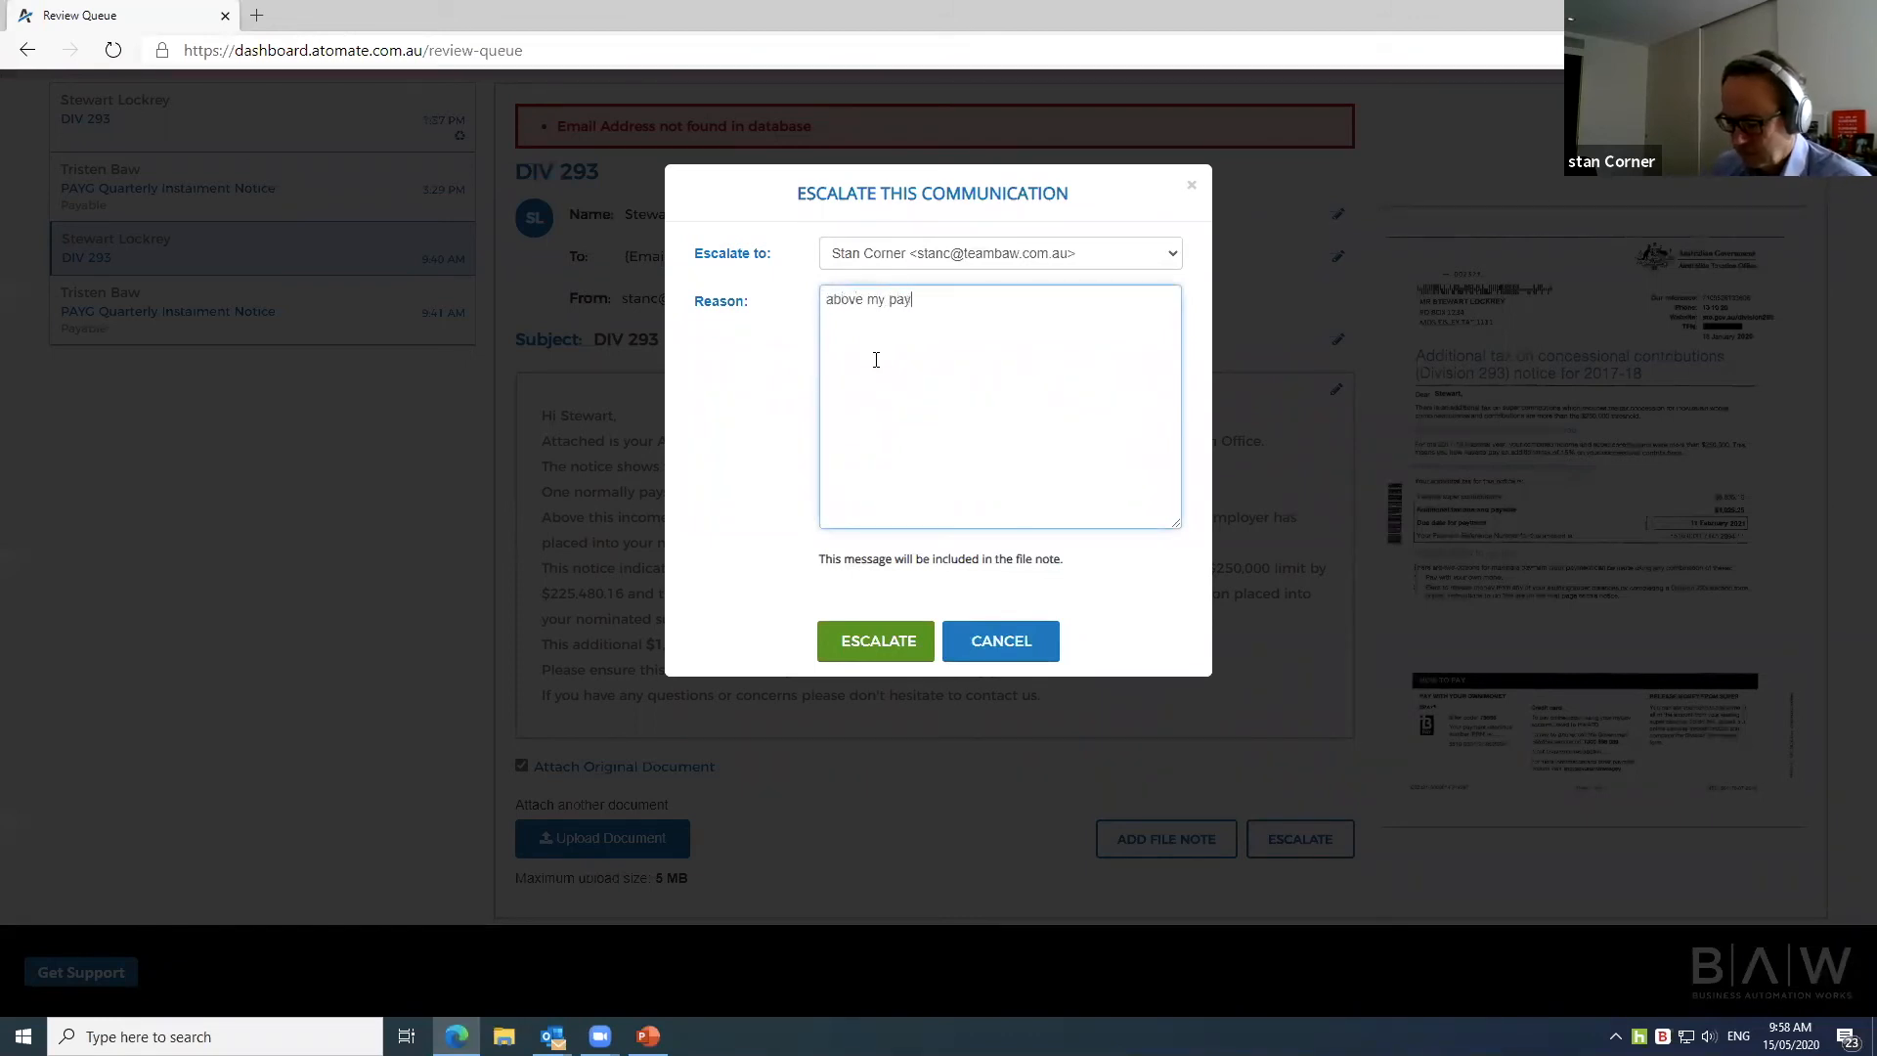
type(" grade")
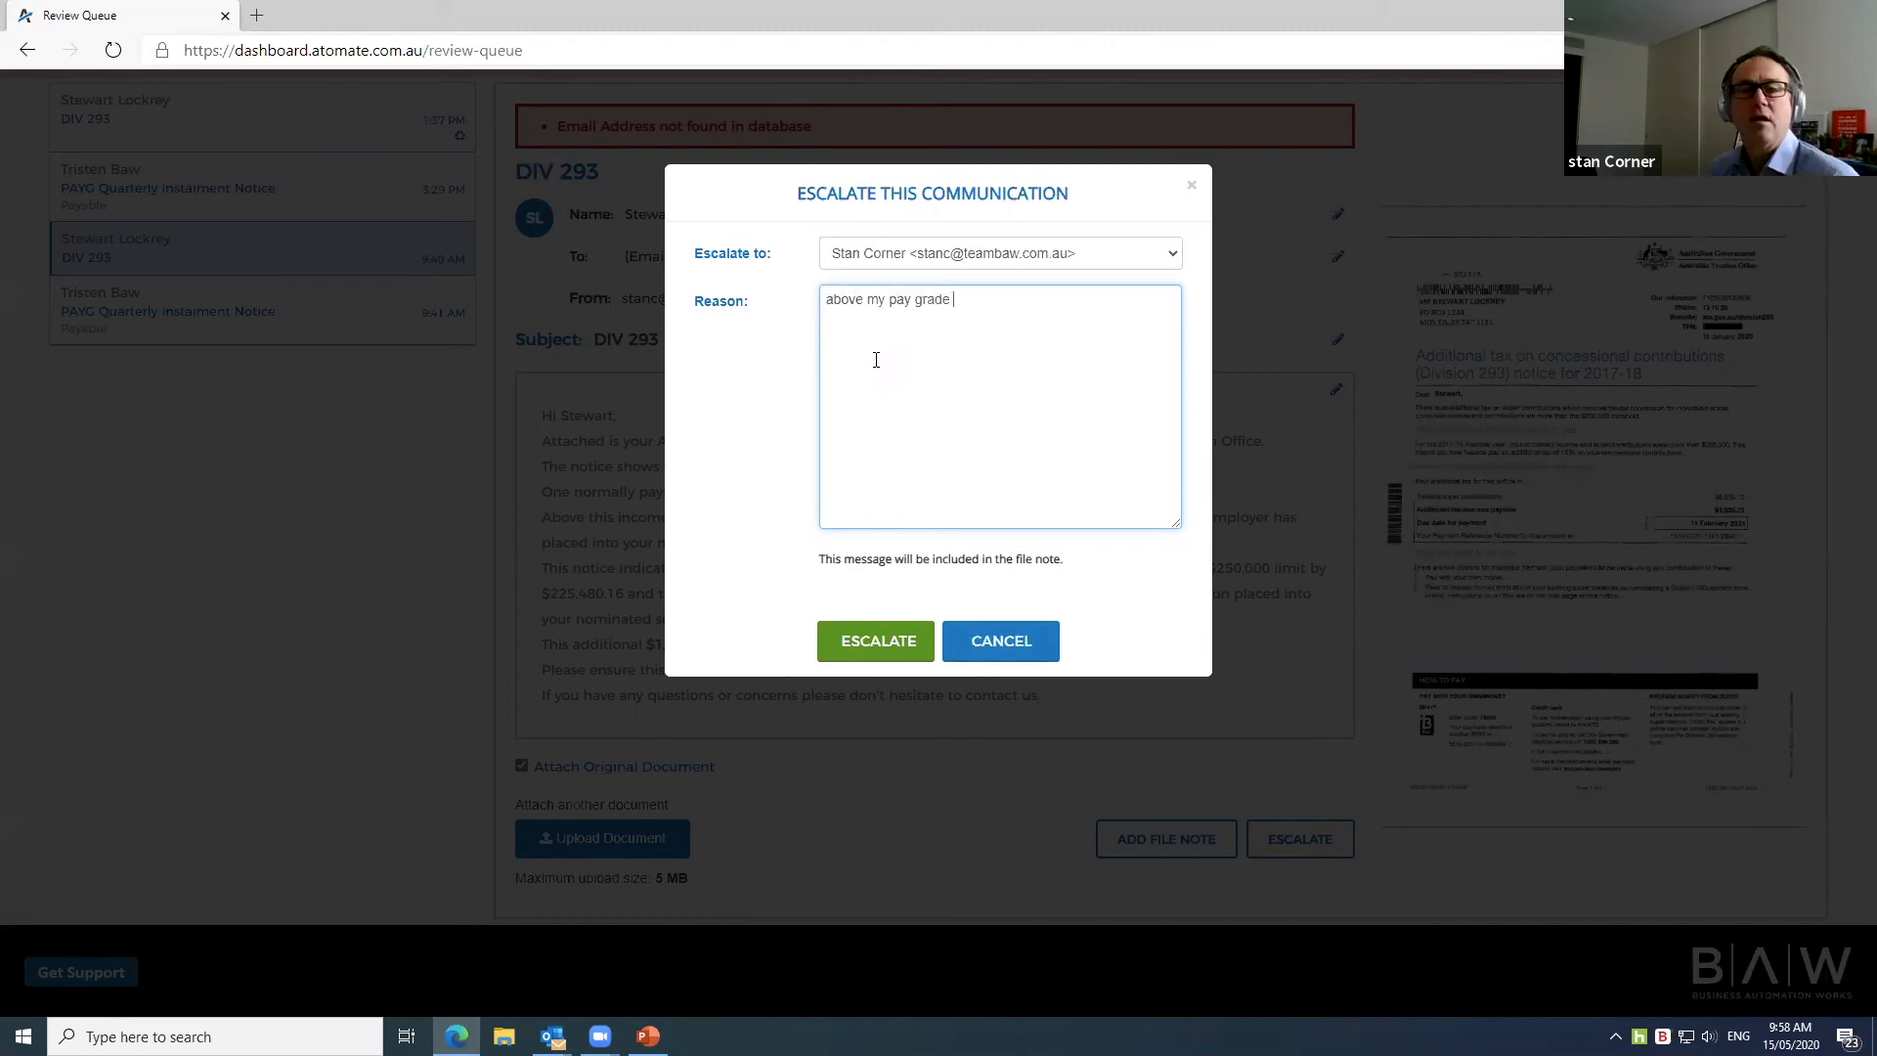
left_click(876, 645)
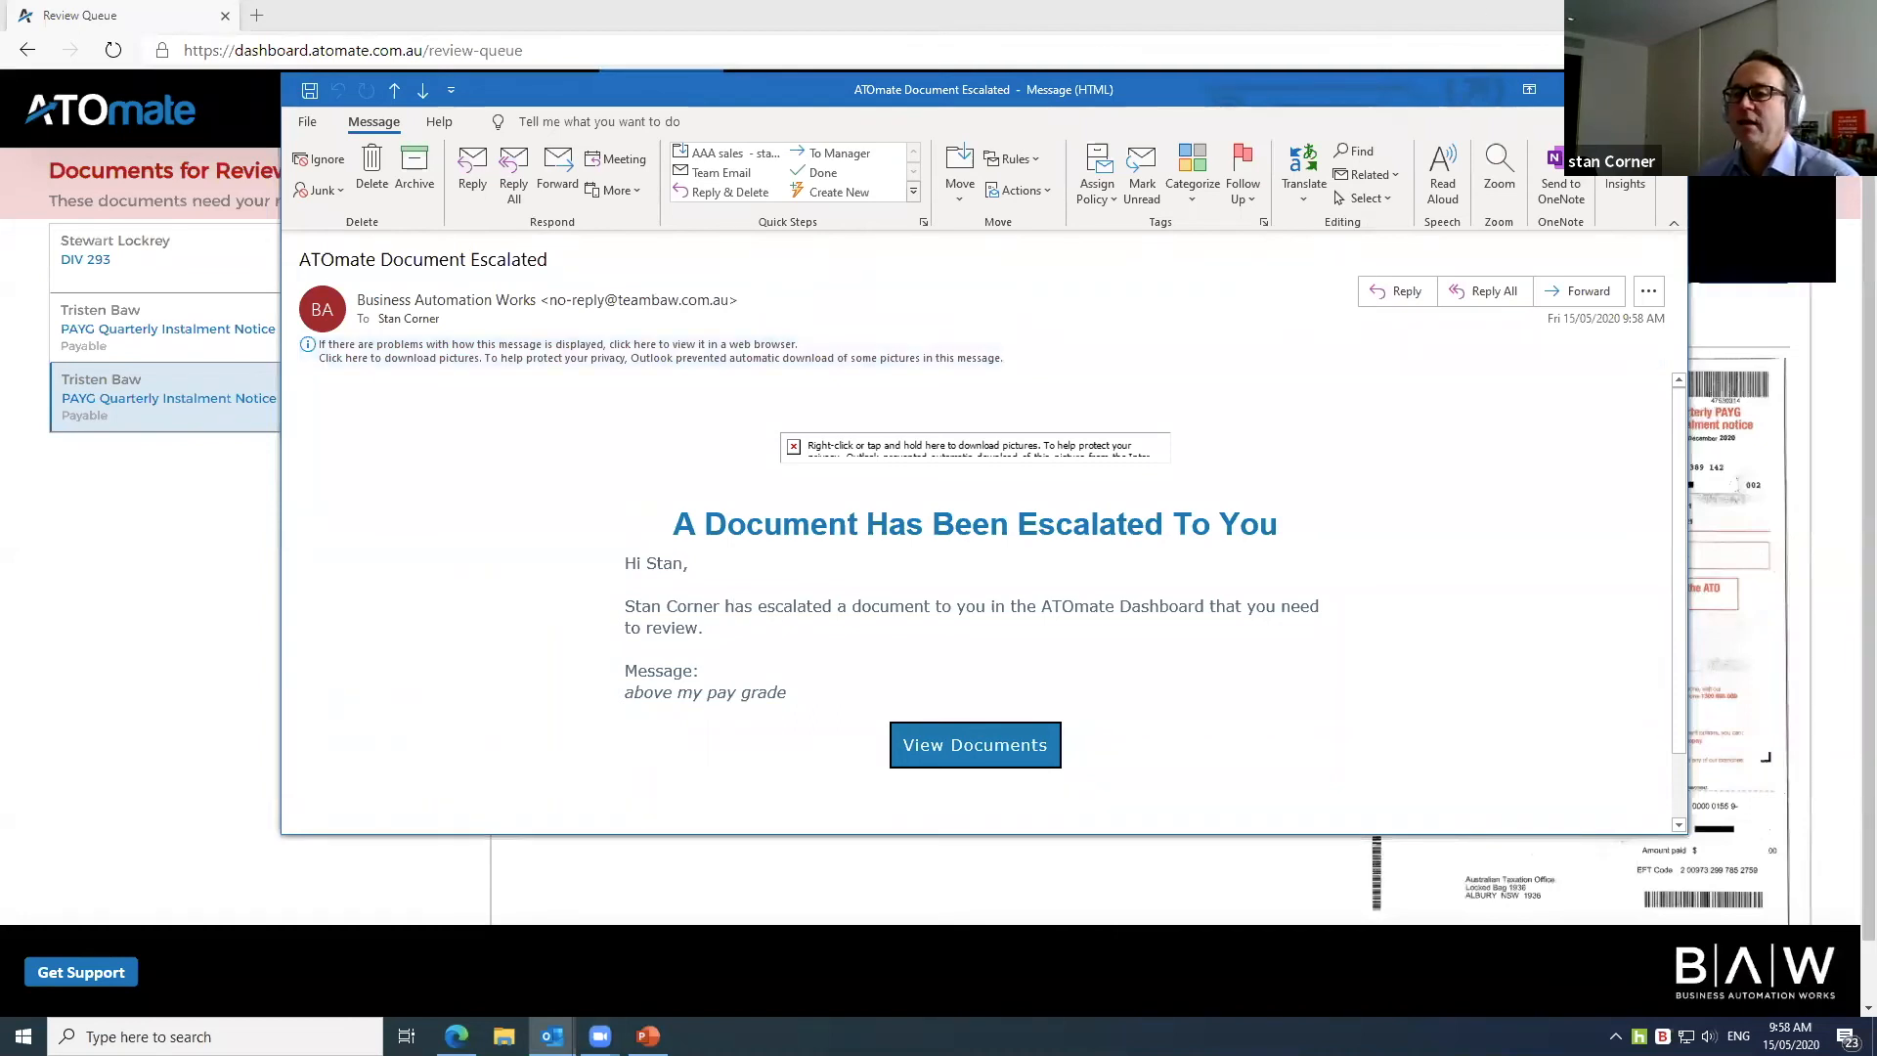
Step: Close the escalation email and open the 3:29 PM PAYG Quarterly Instalment Notice ($6,542.00 due 28 February 2021)
left_click(1665, 89)
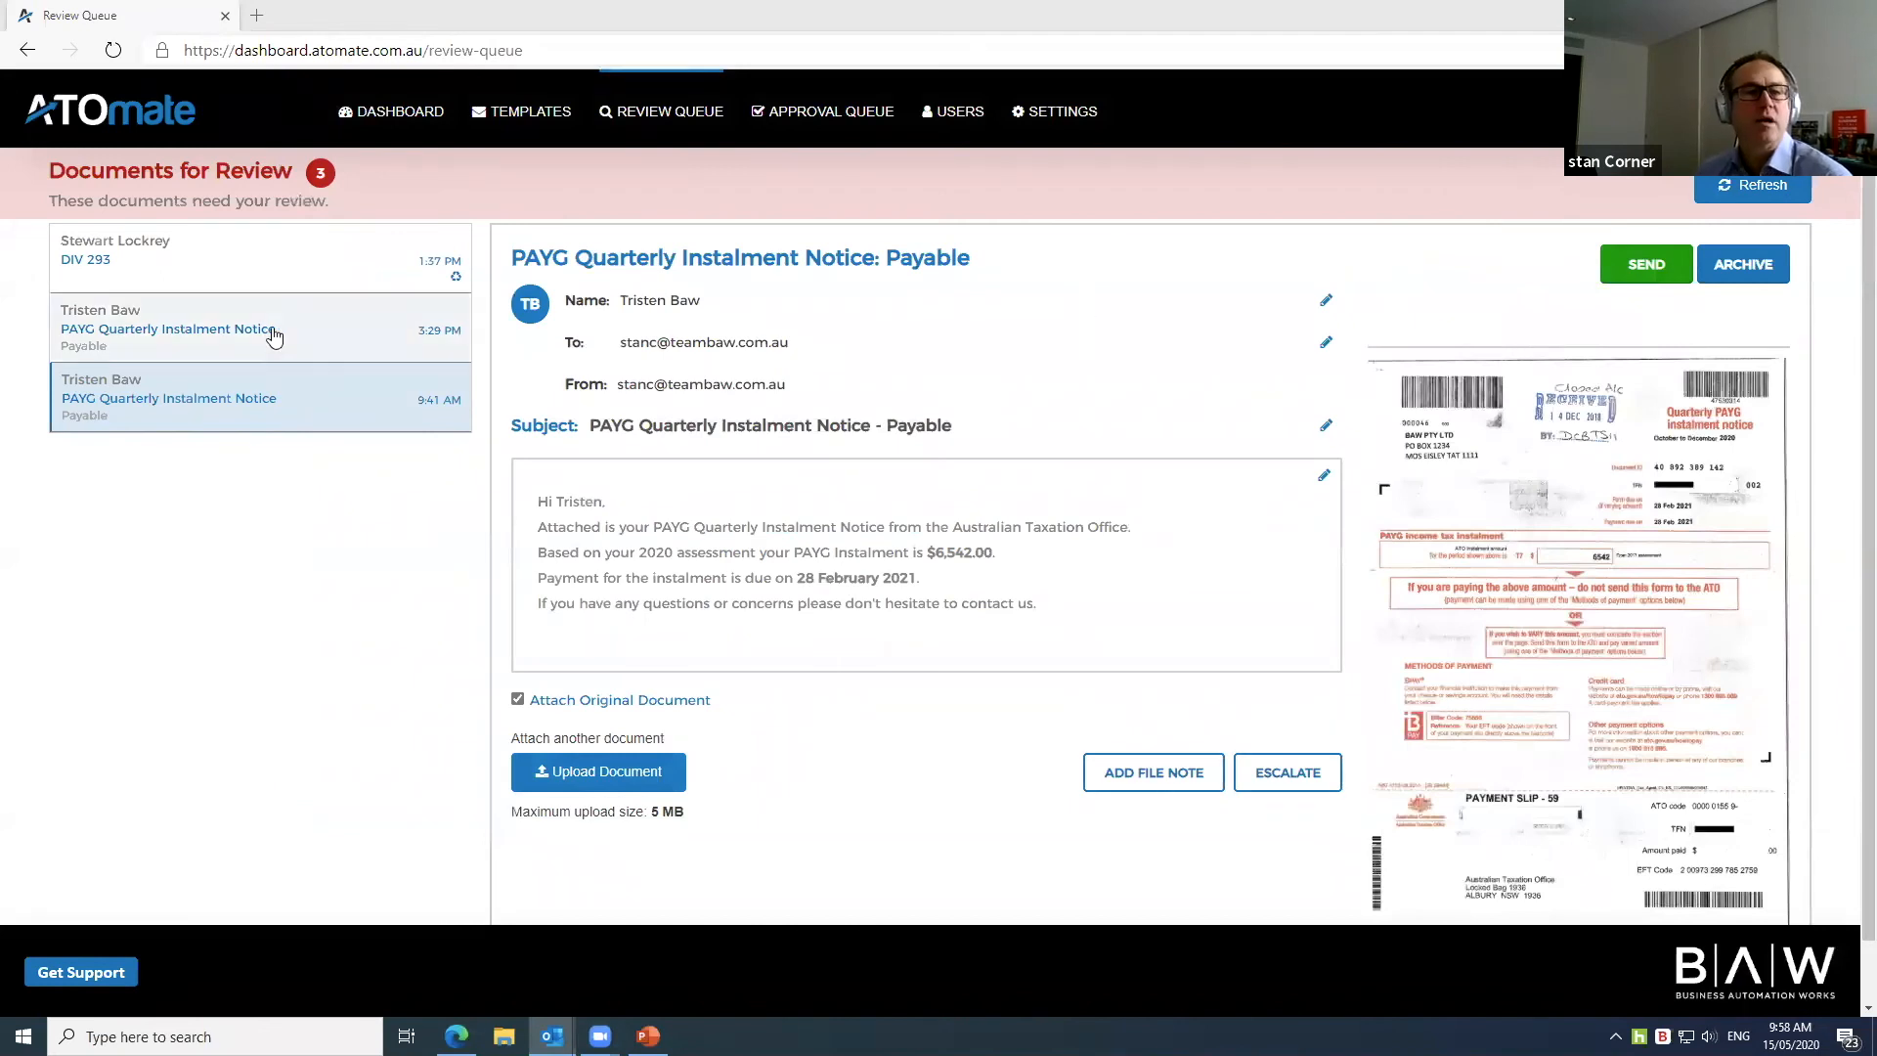
scroll(271, 329, "down", 1)
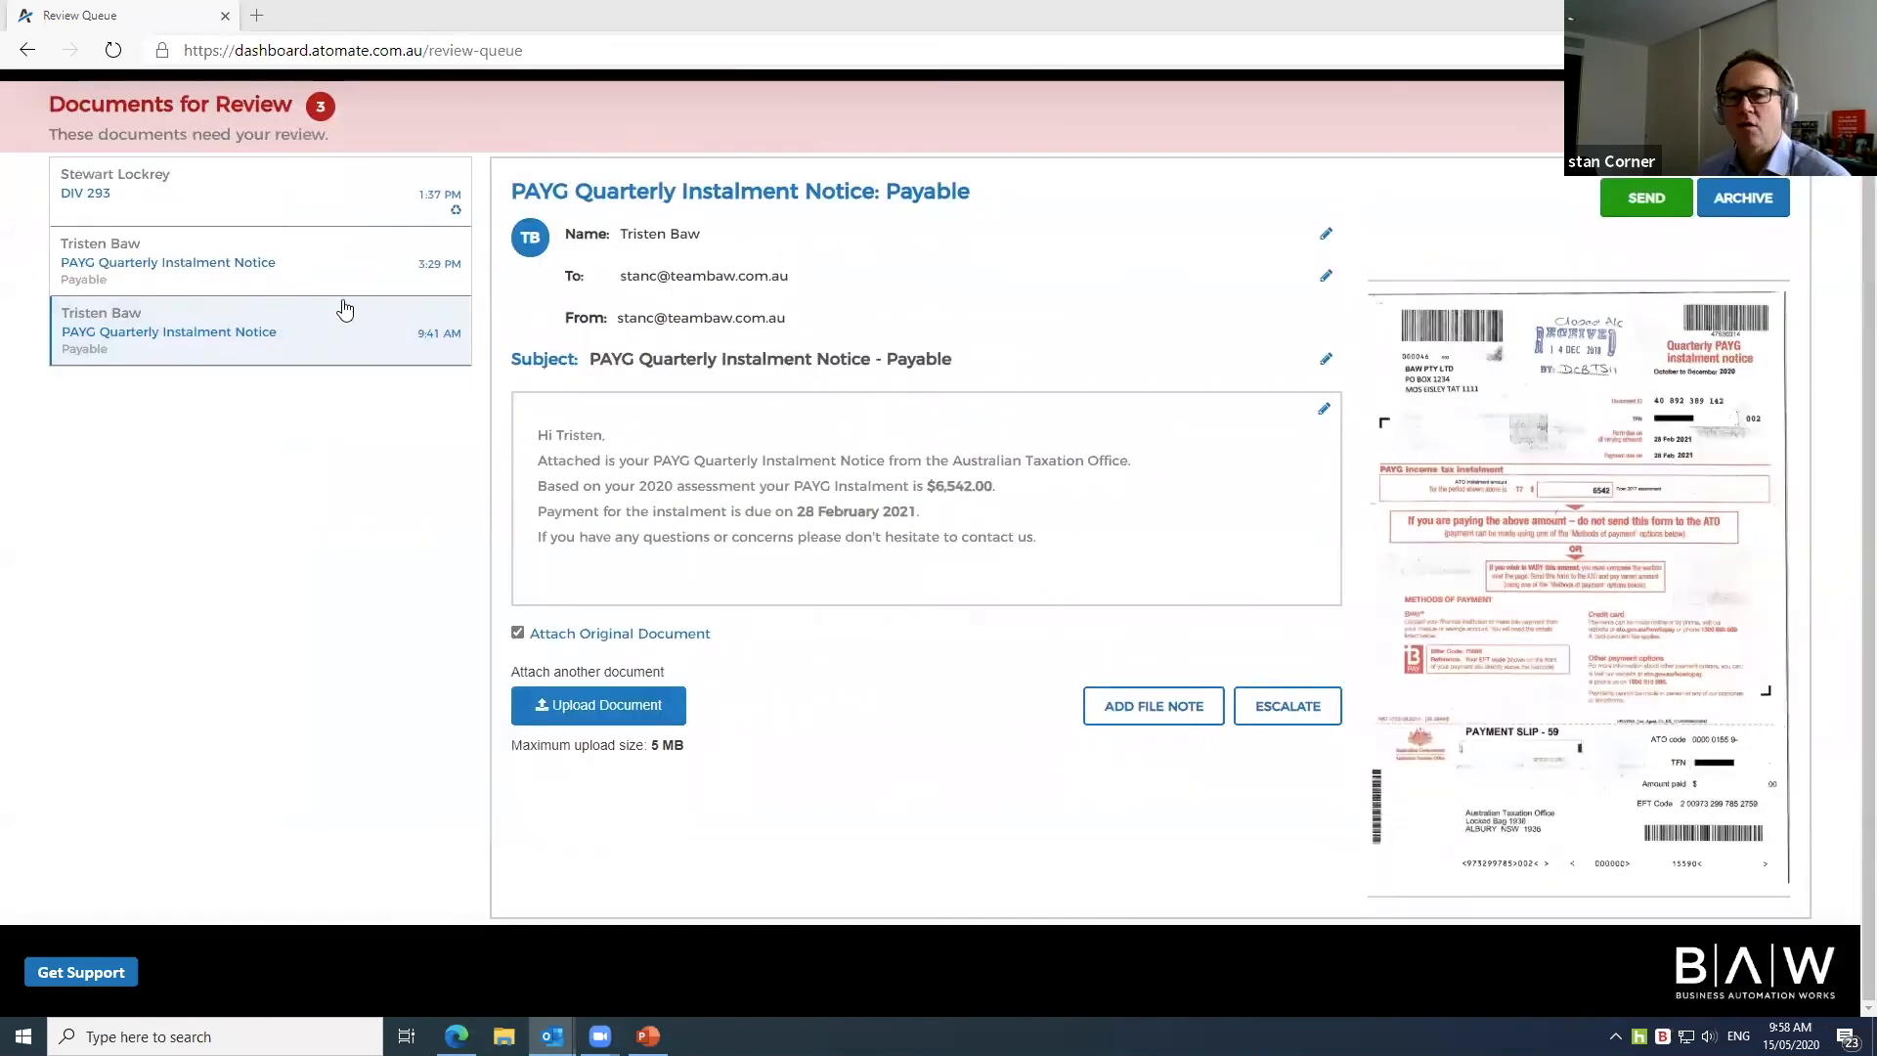
left_click(252, 266)
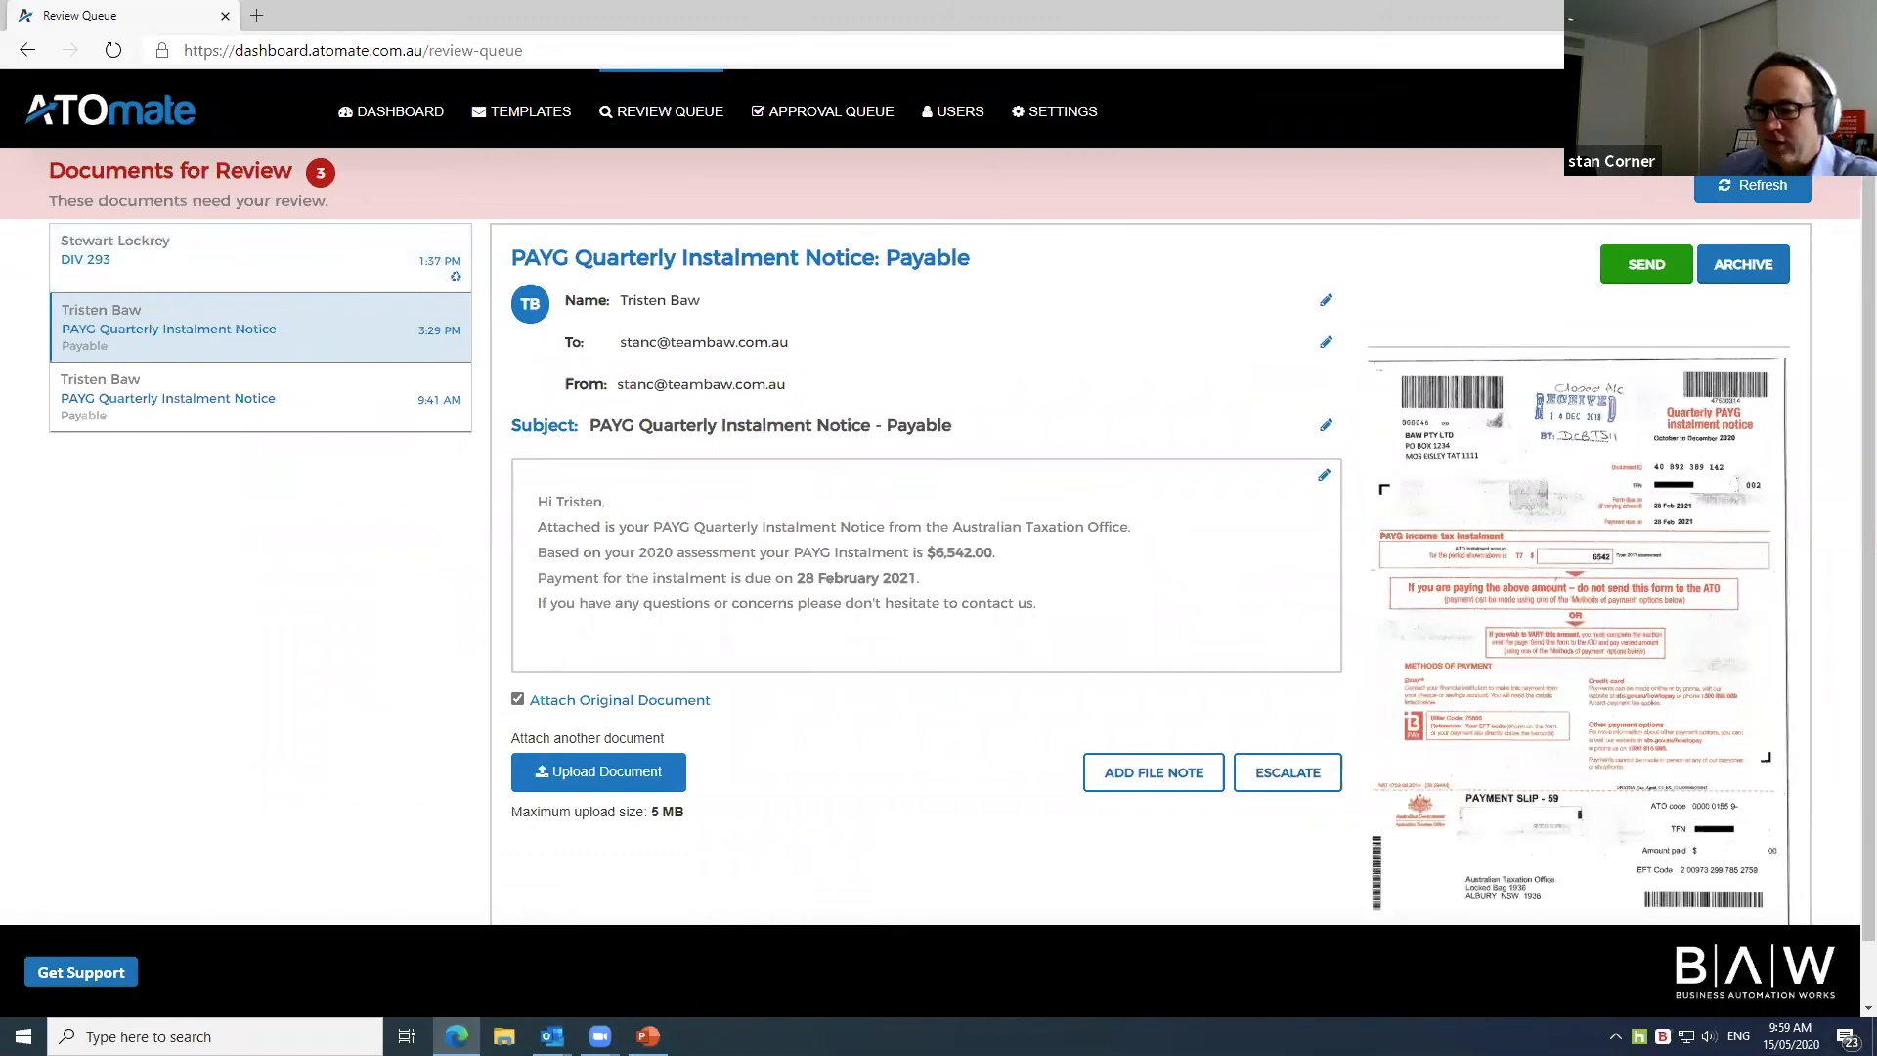
Step: Sign in to SuiteFiles with the practice's Microsoft account and its password
left_click(1633, 277)
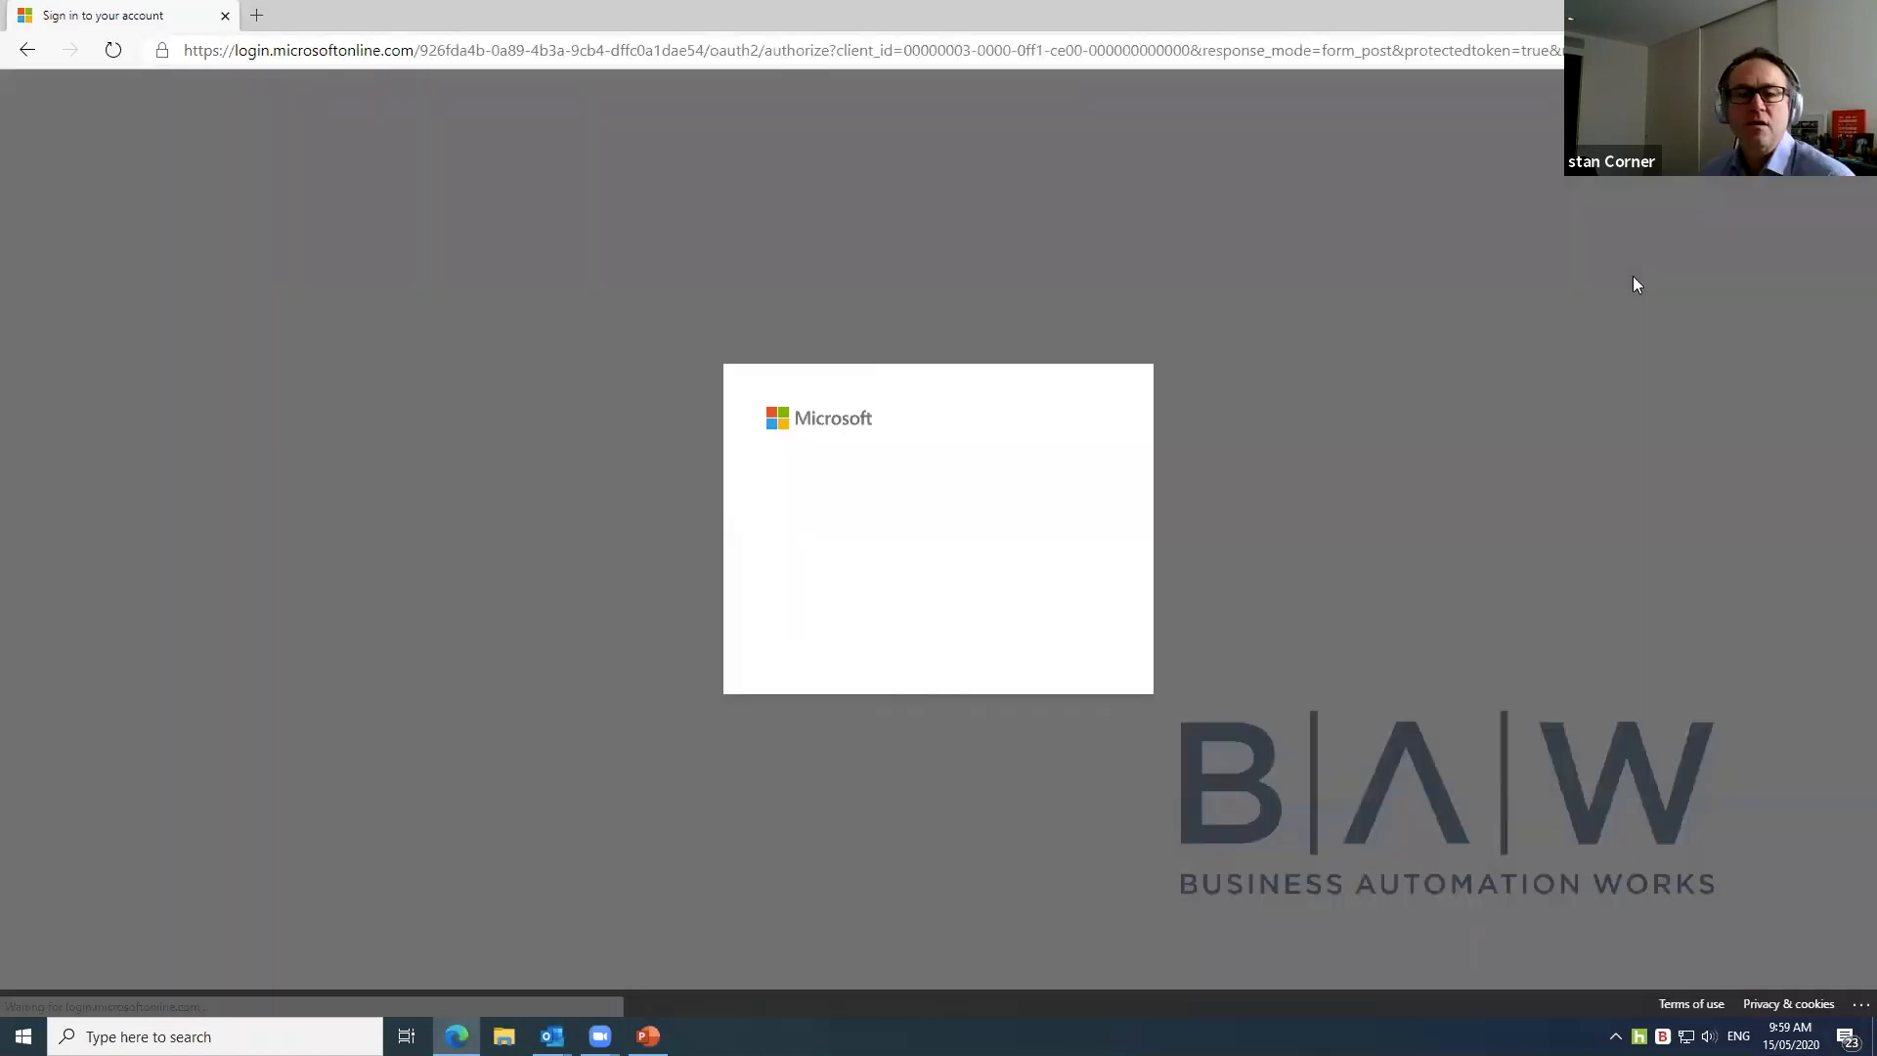
left_click(972, 540)
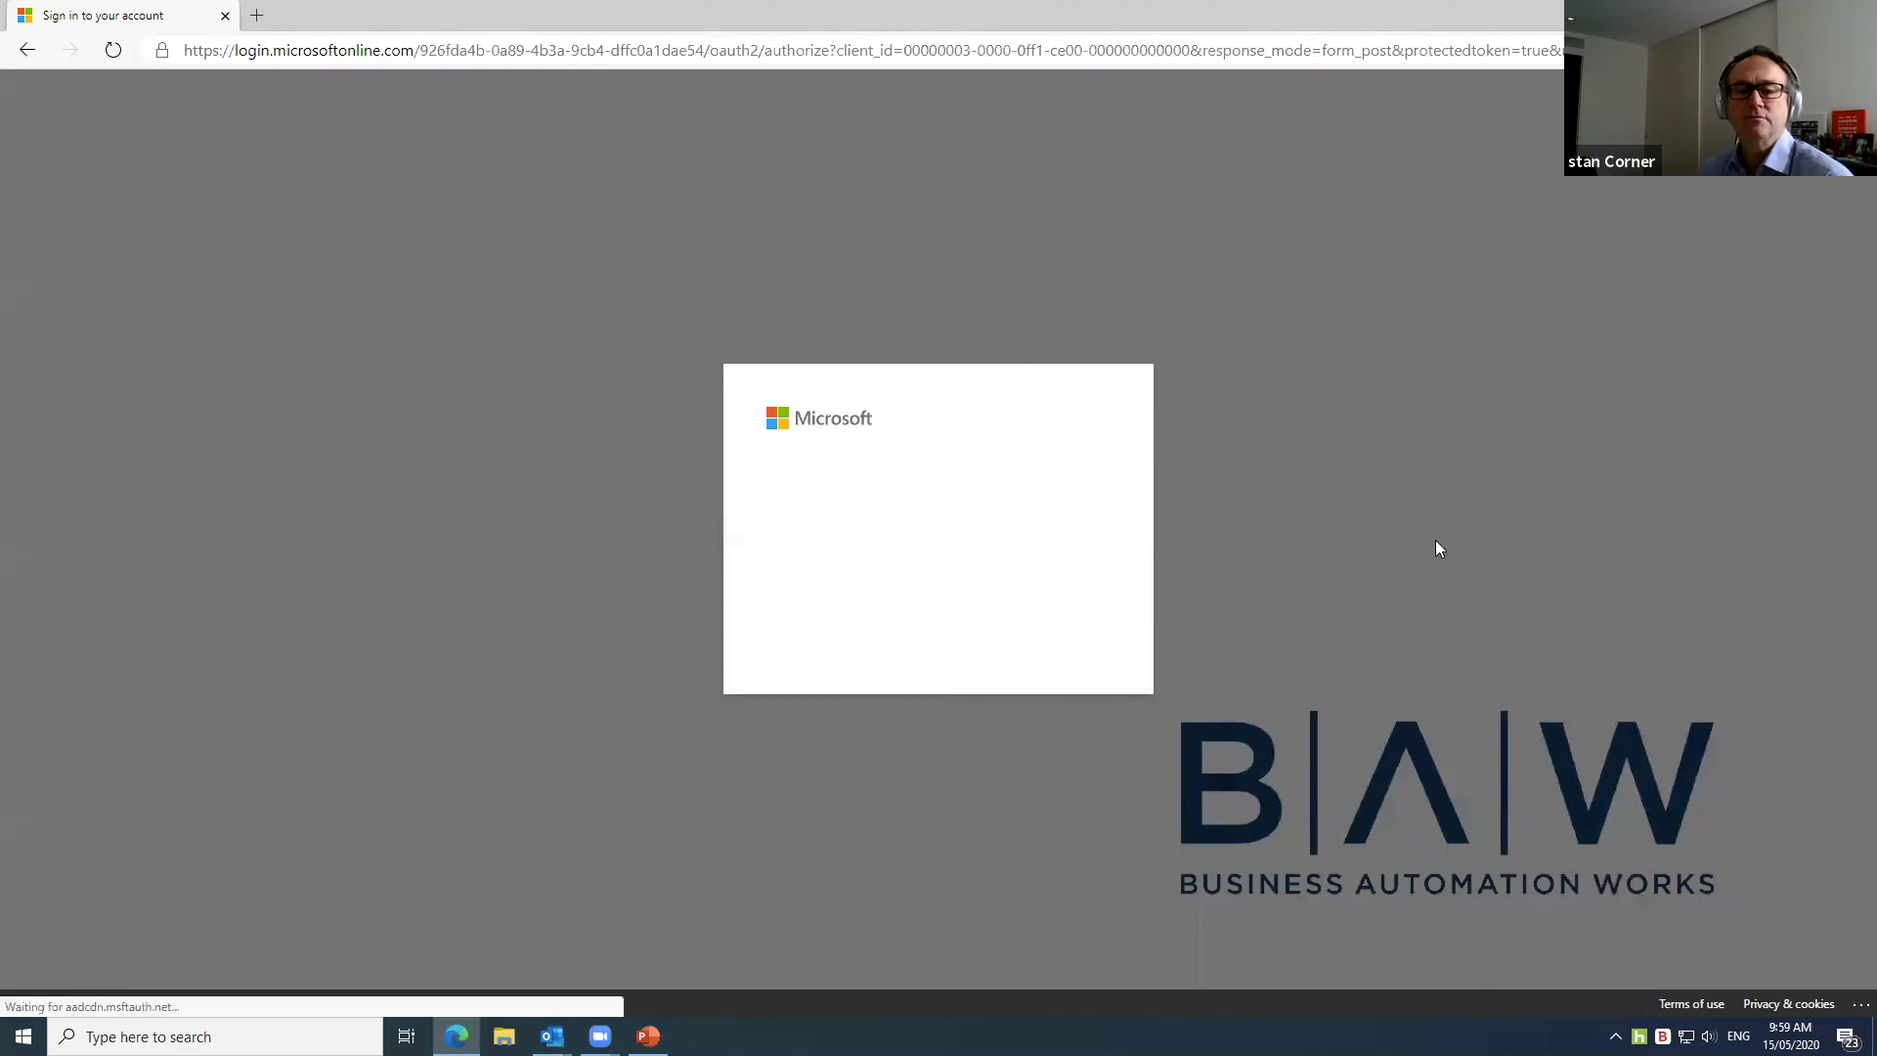
type("••••")
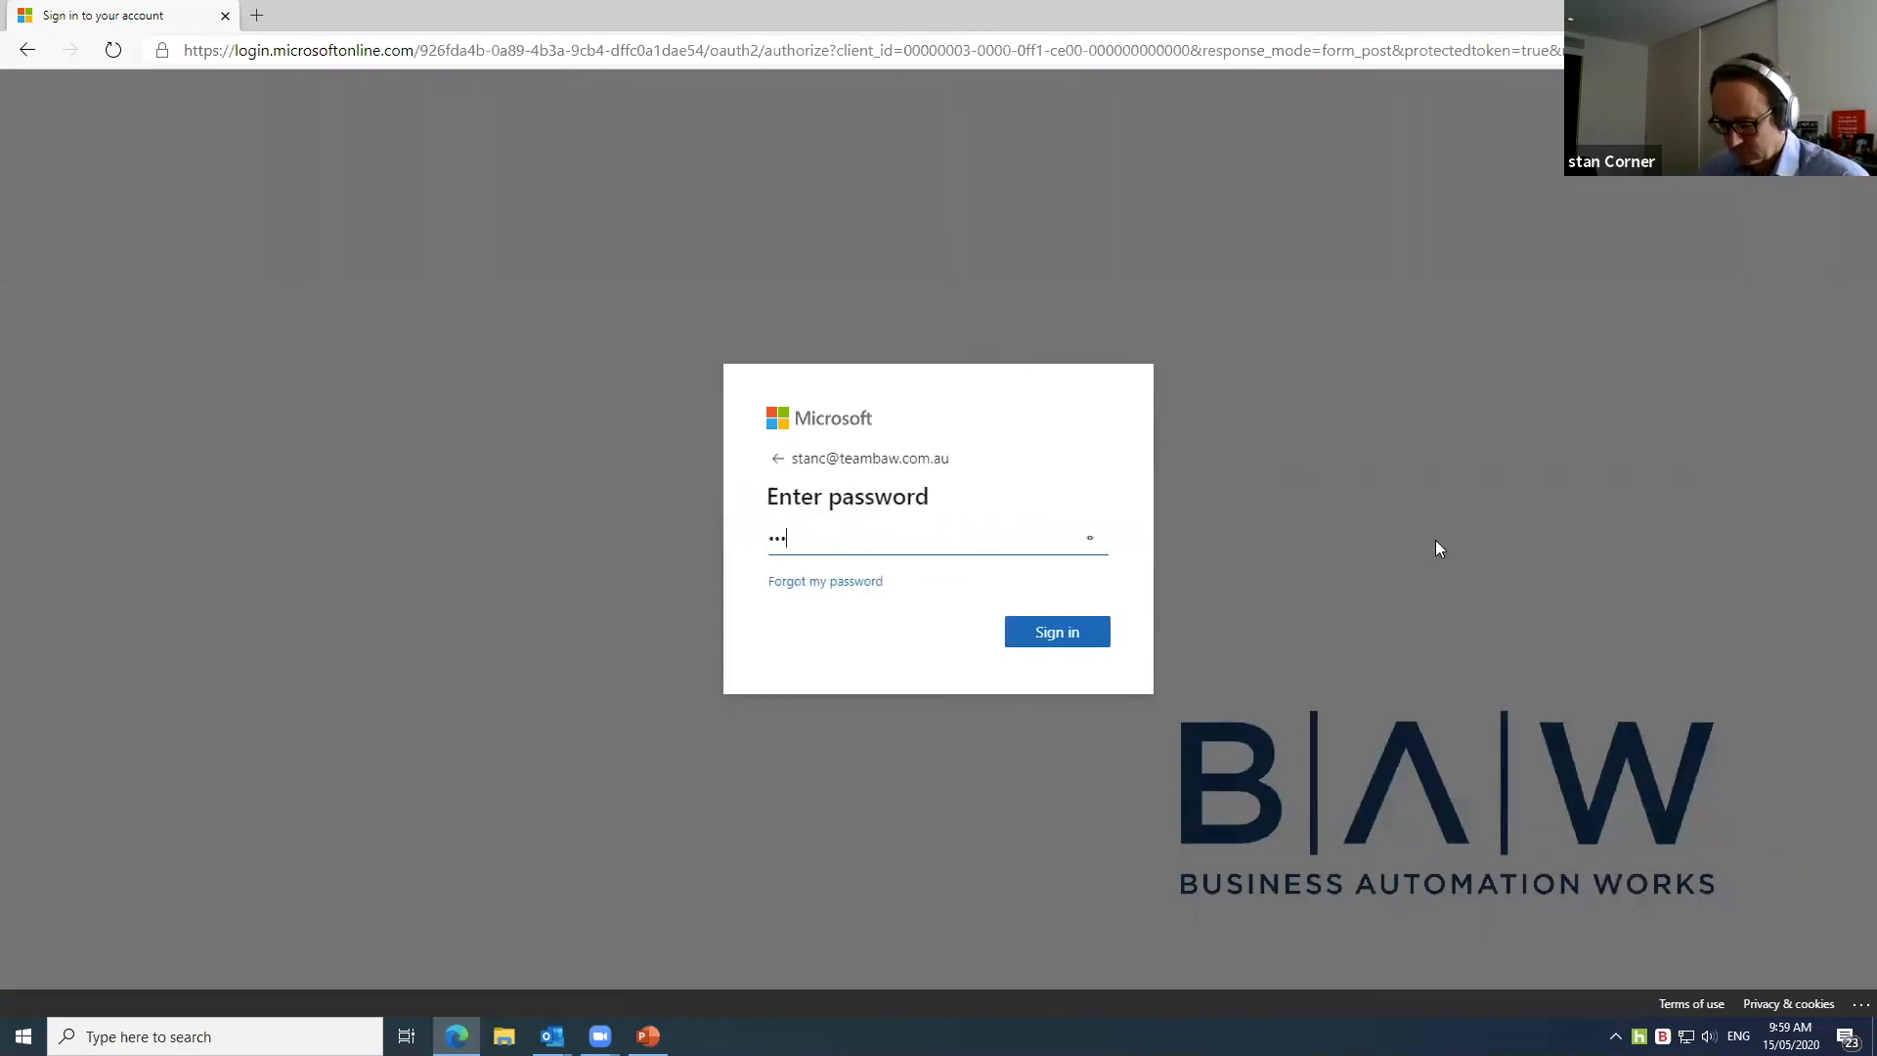
type("•••••••")
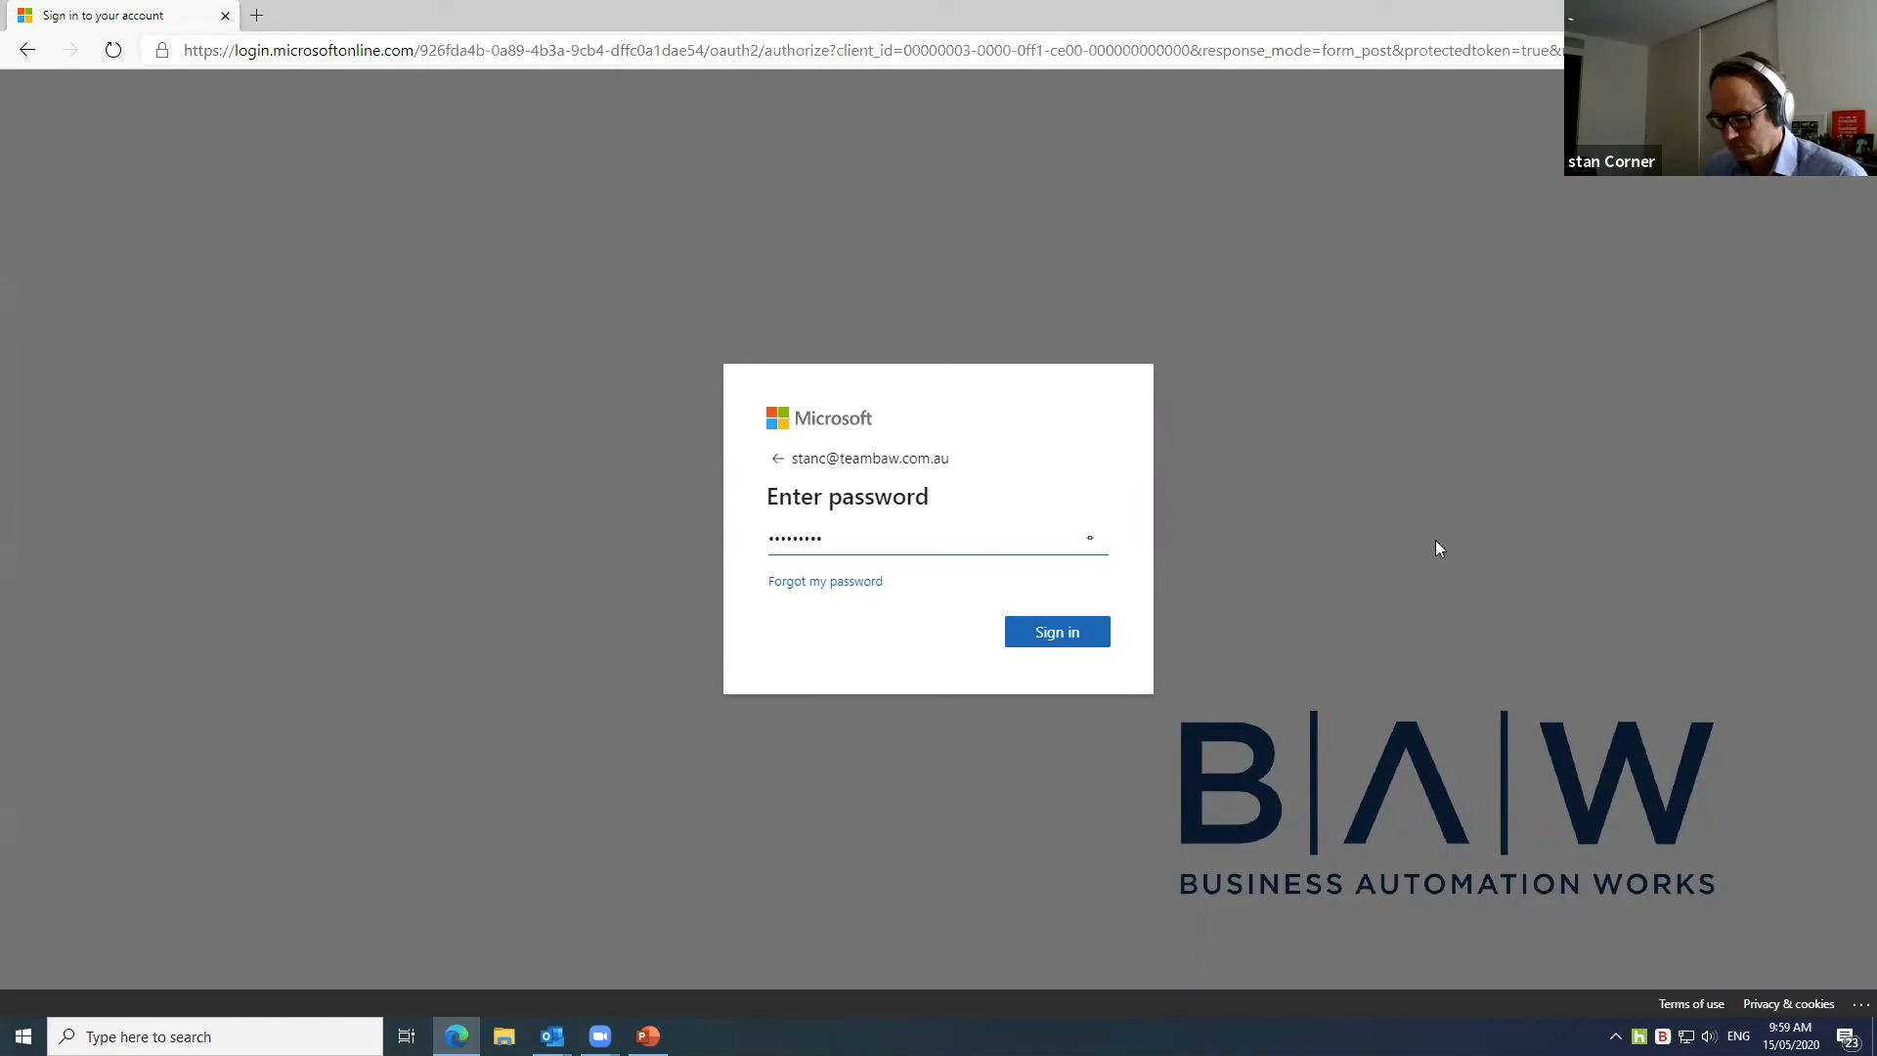
key("Return")
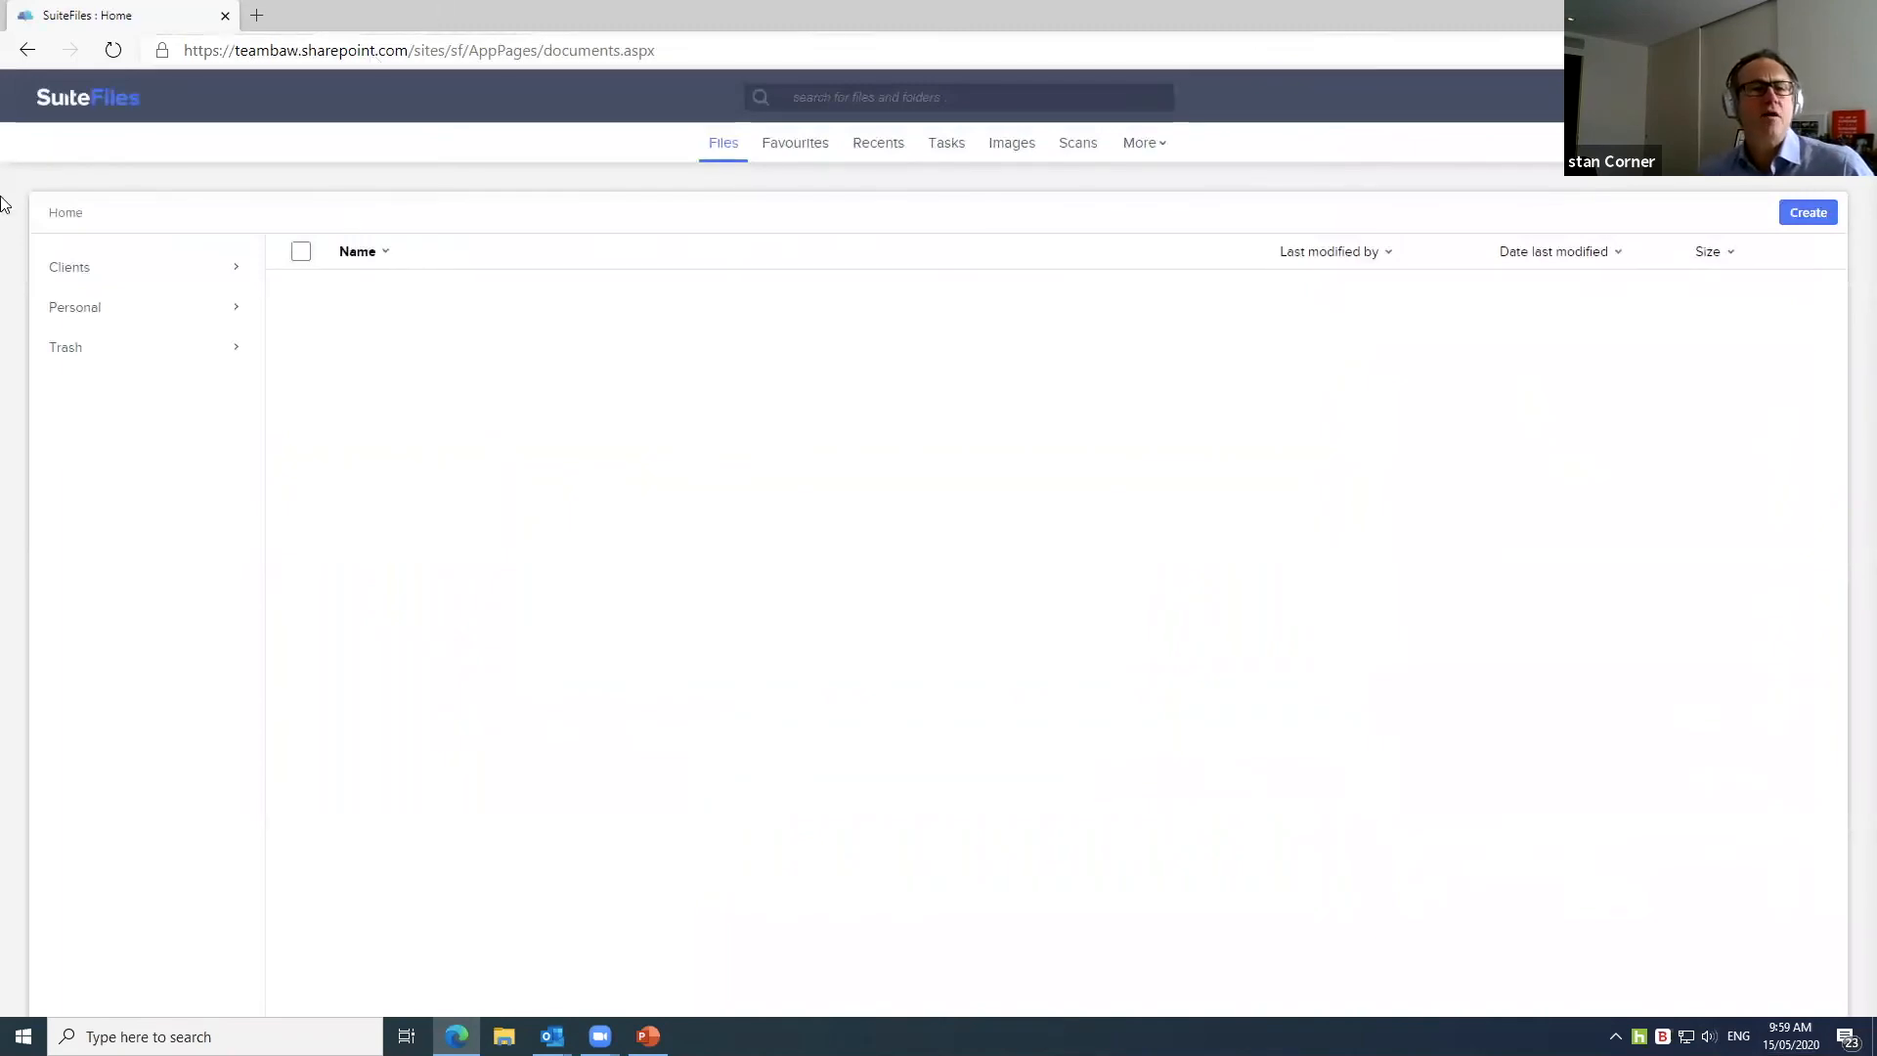
Step: Browse Clients > client > ATO Documents > Income Tax > Notice of Assessment 2018 and preview the first PDF
left_click(98, 268)
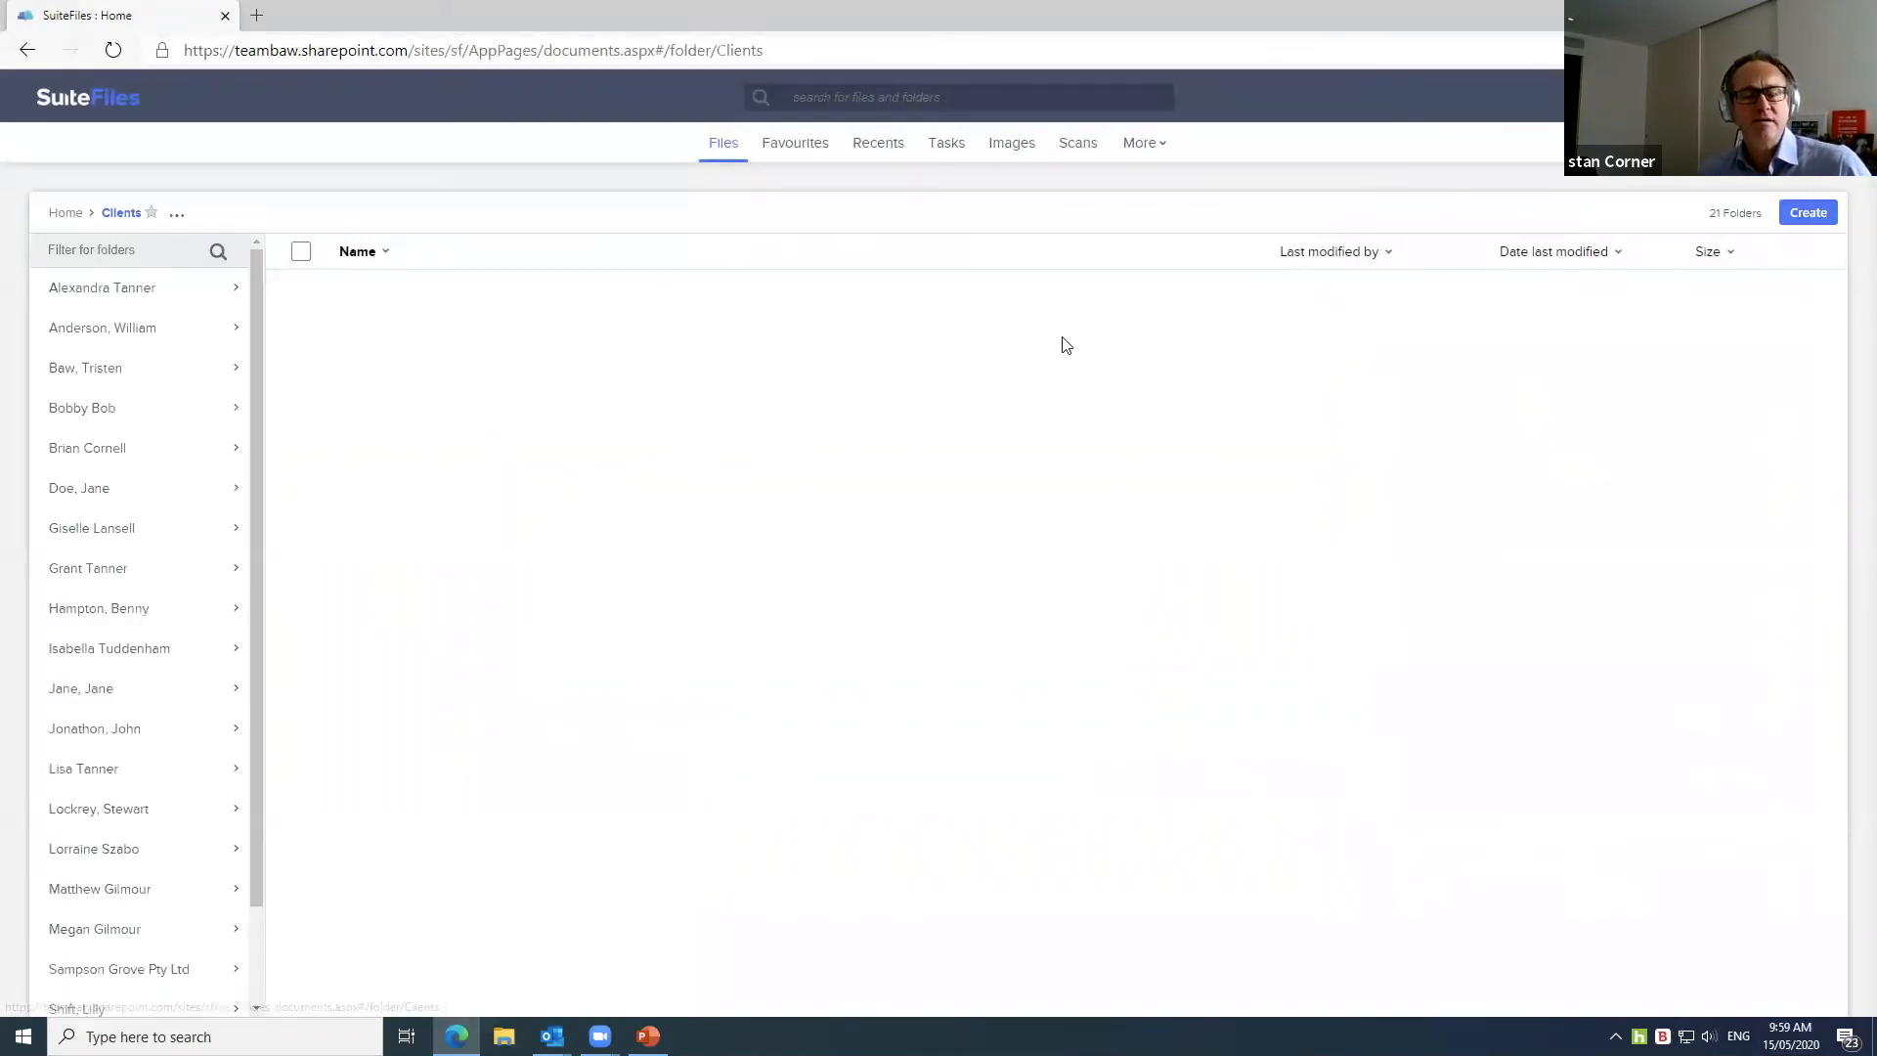
scroll(127, 802, "down", 2)
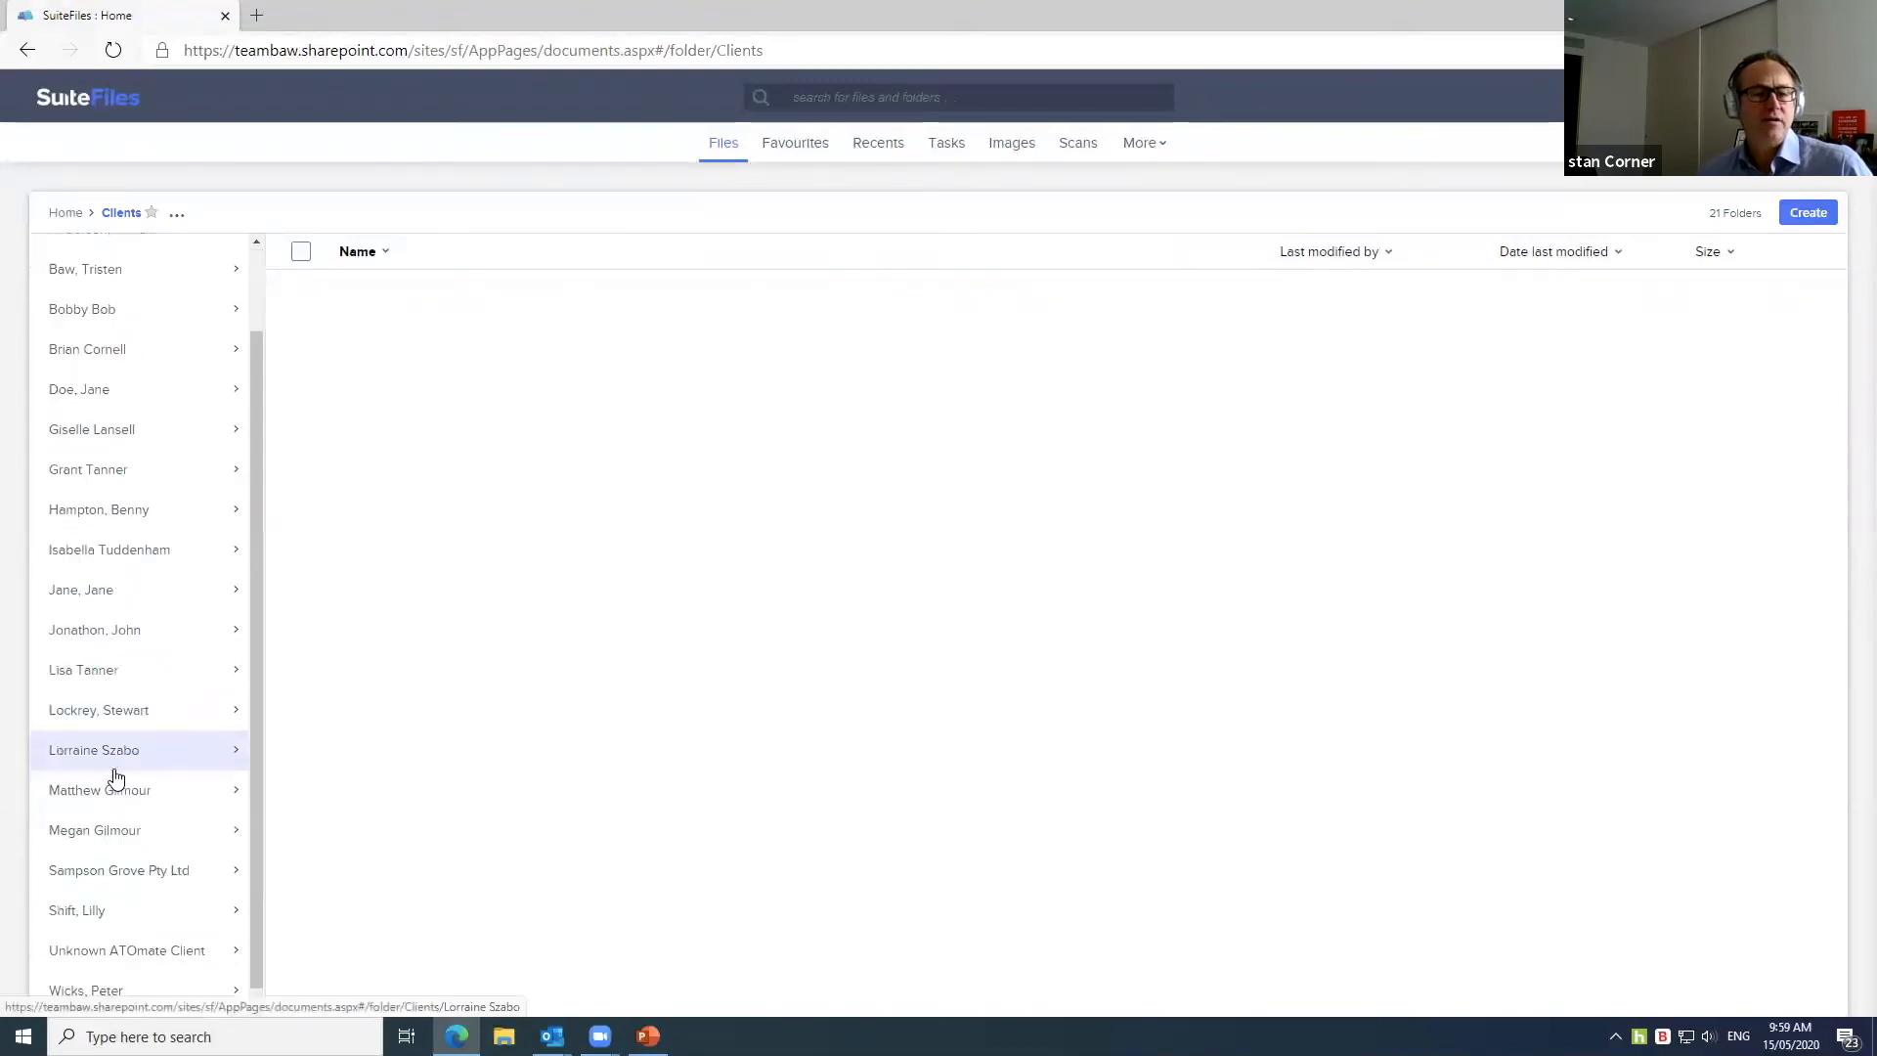
left_click(75, 900)
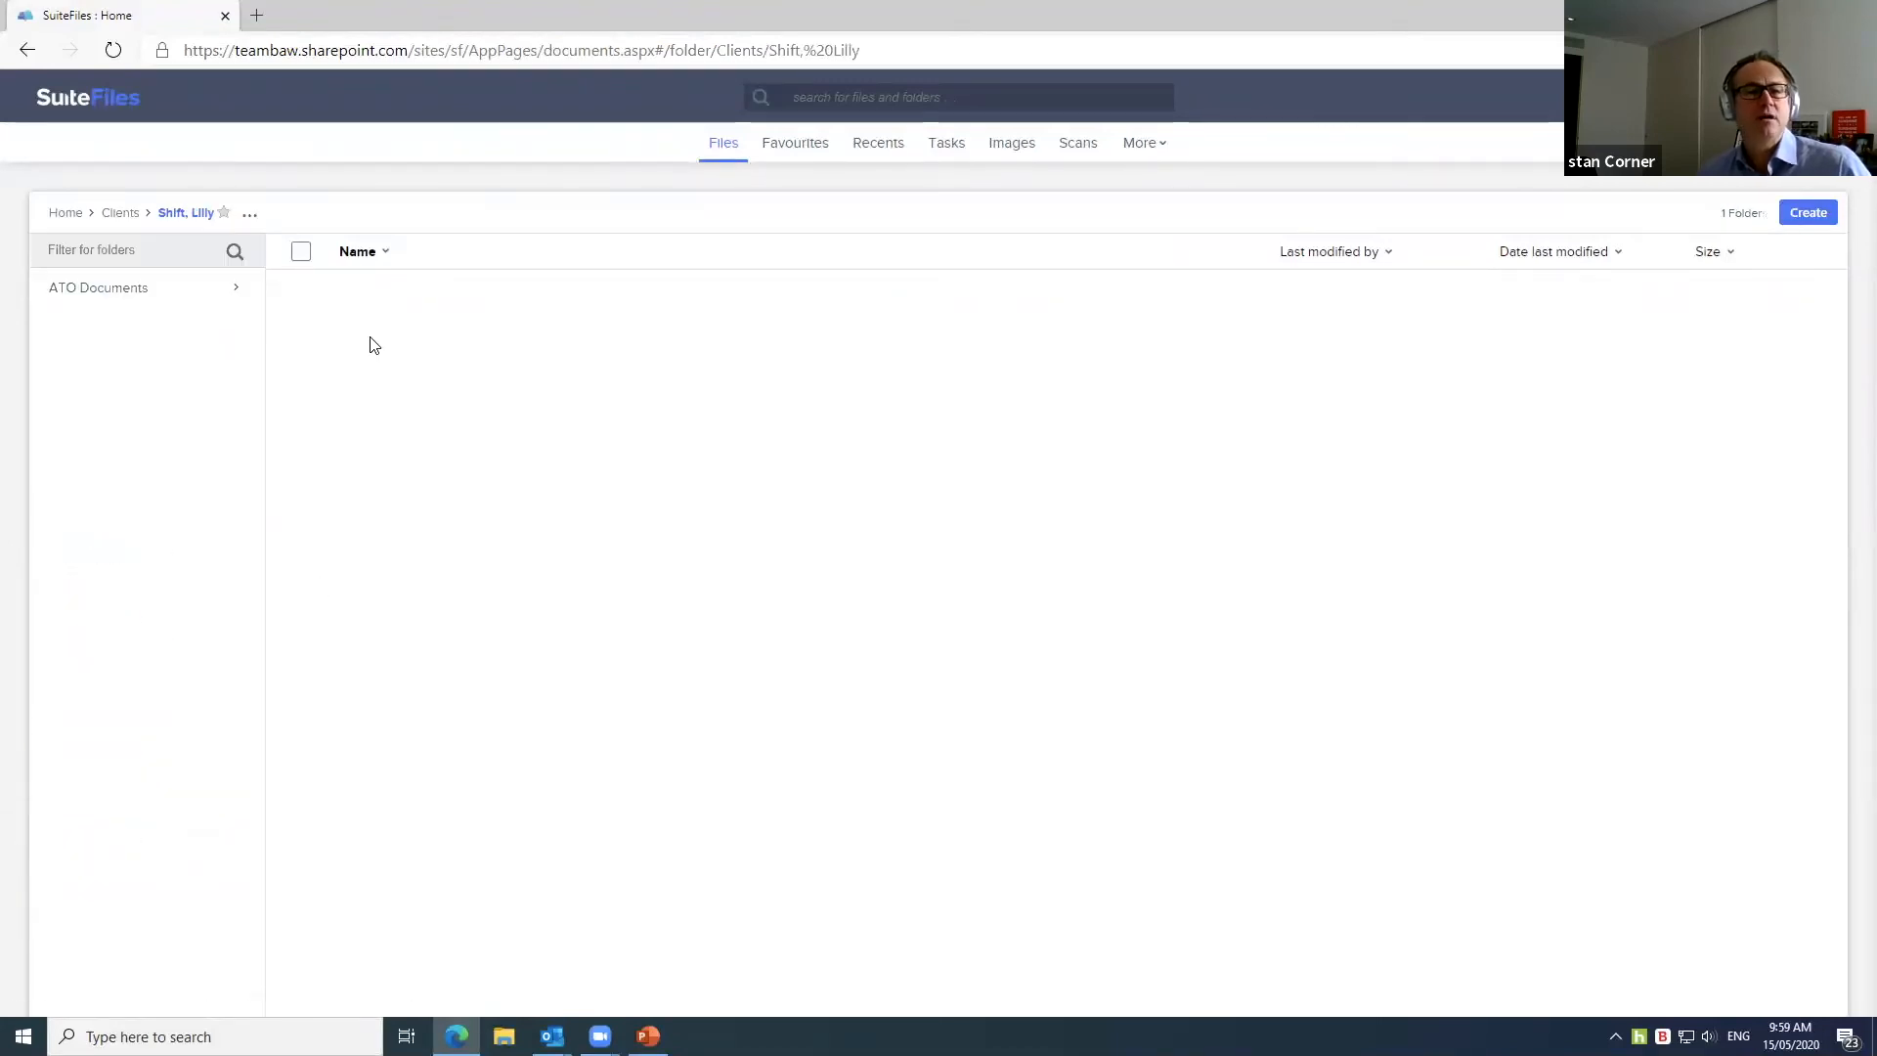
left_click(178, 303)
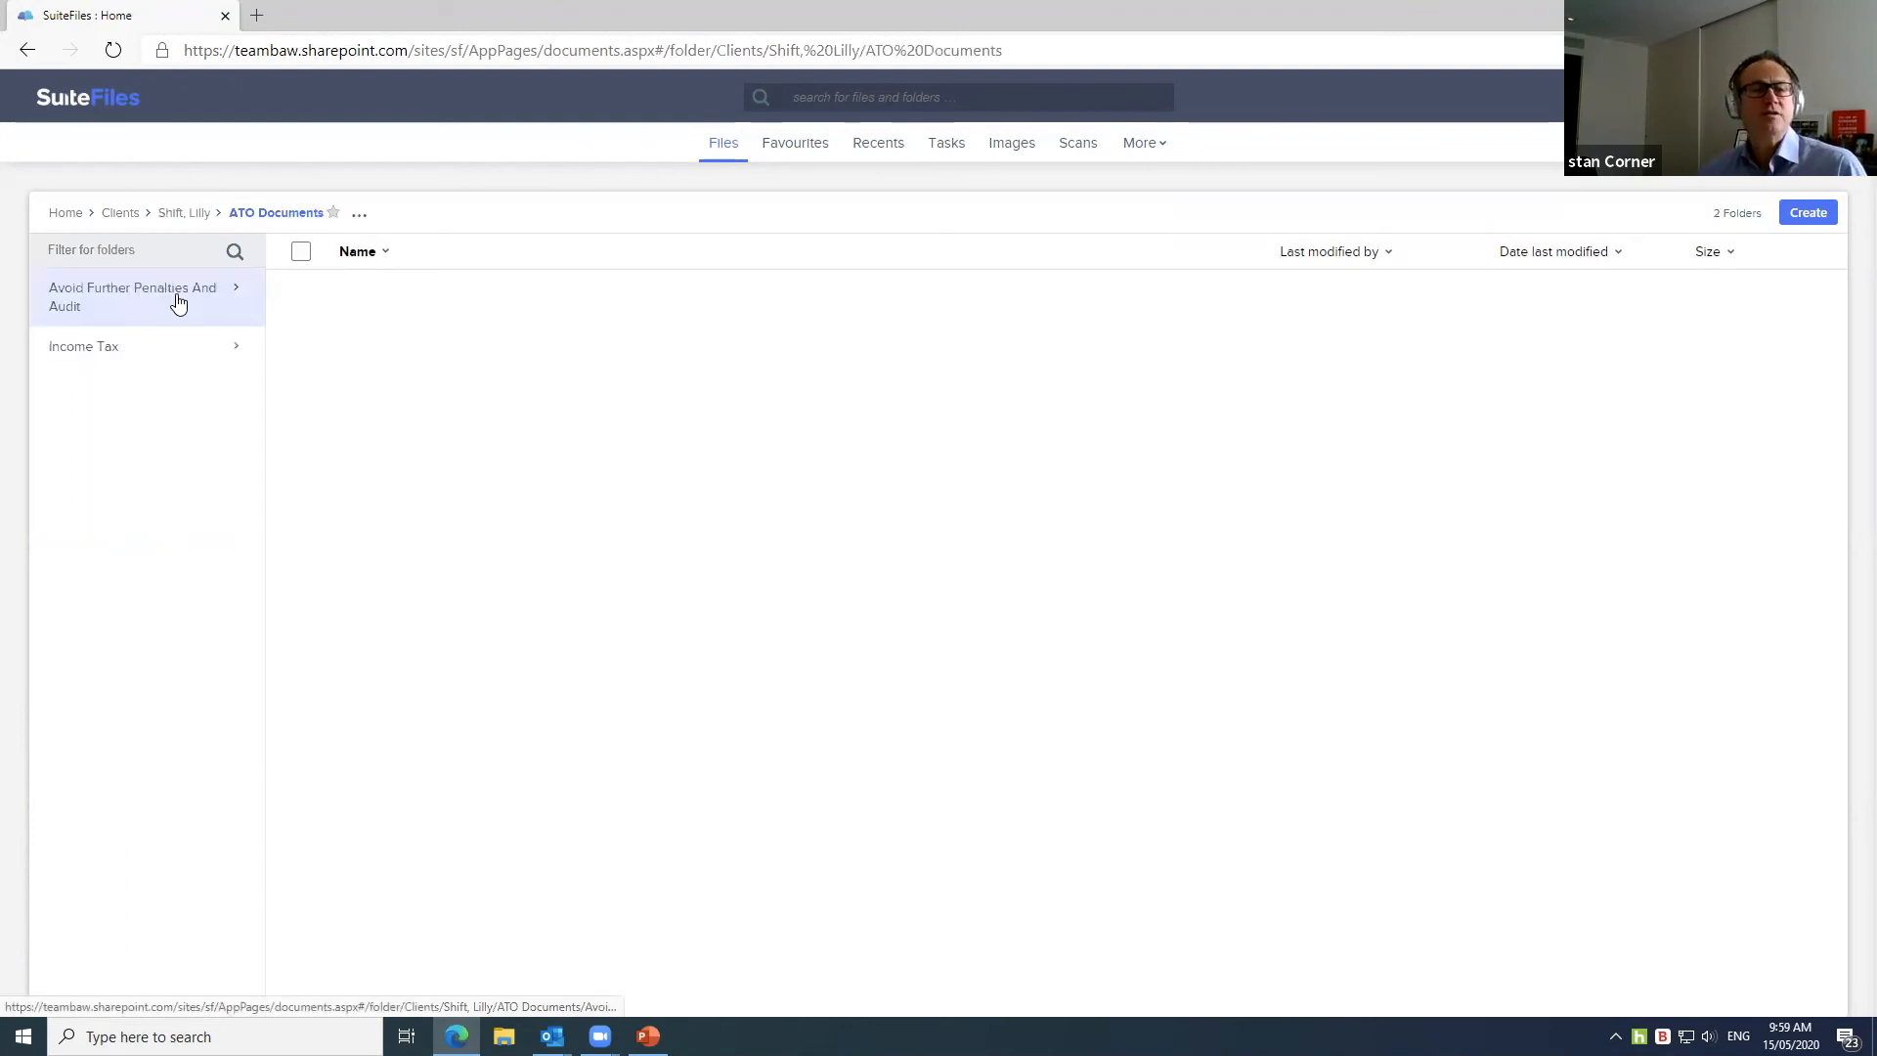
left_click(166, 360)
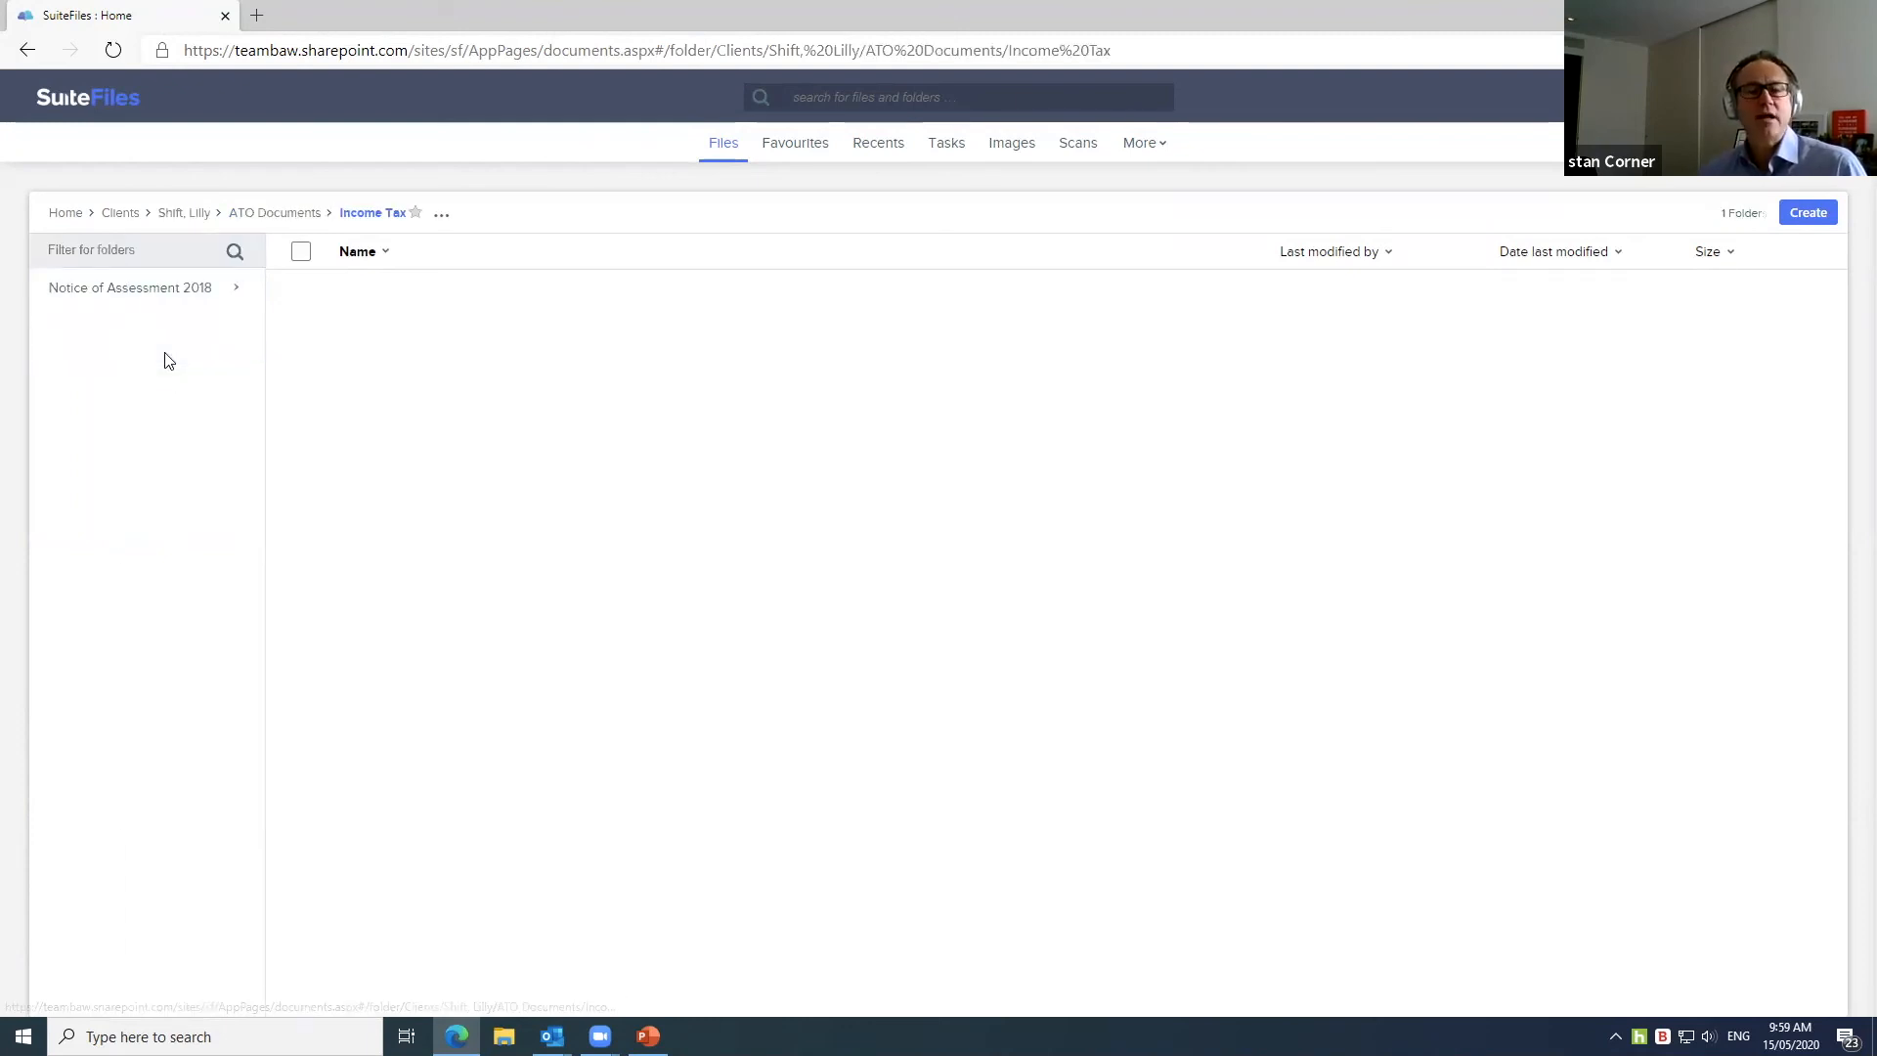
left_click(168, 301)
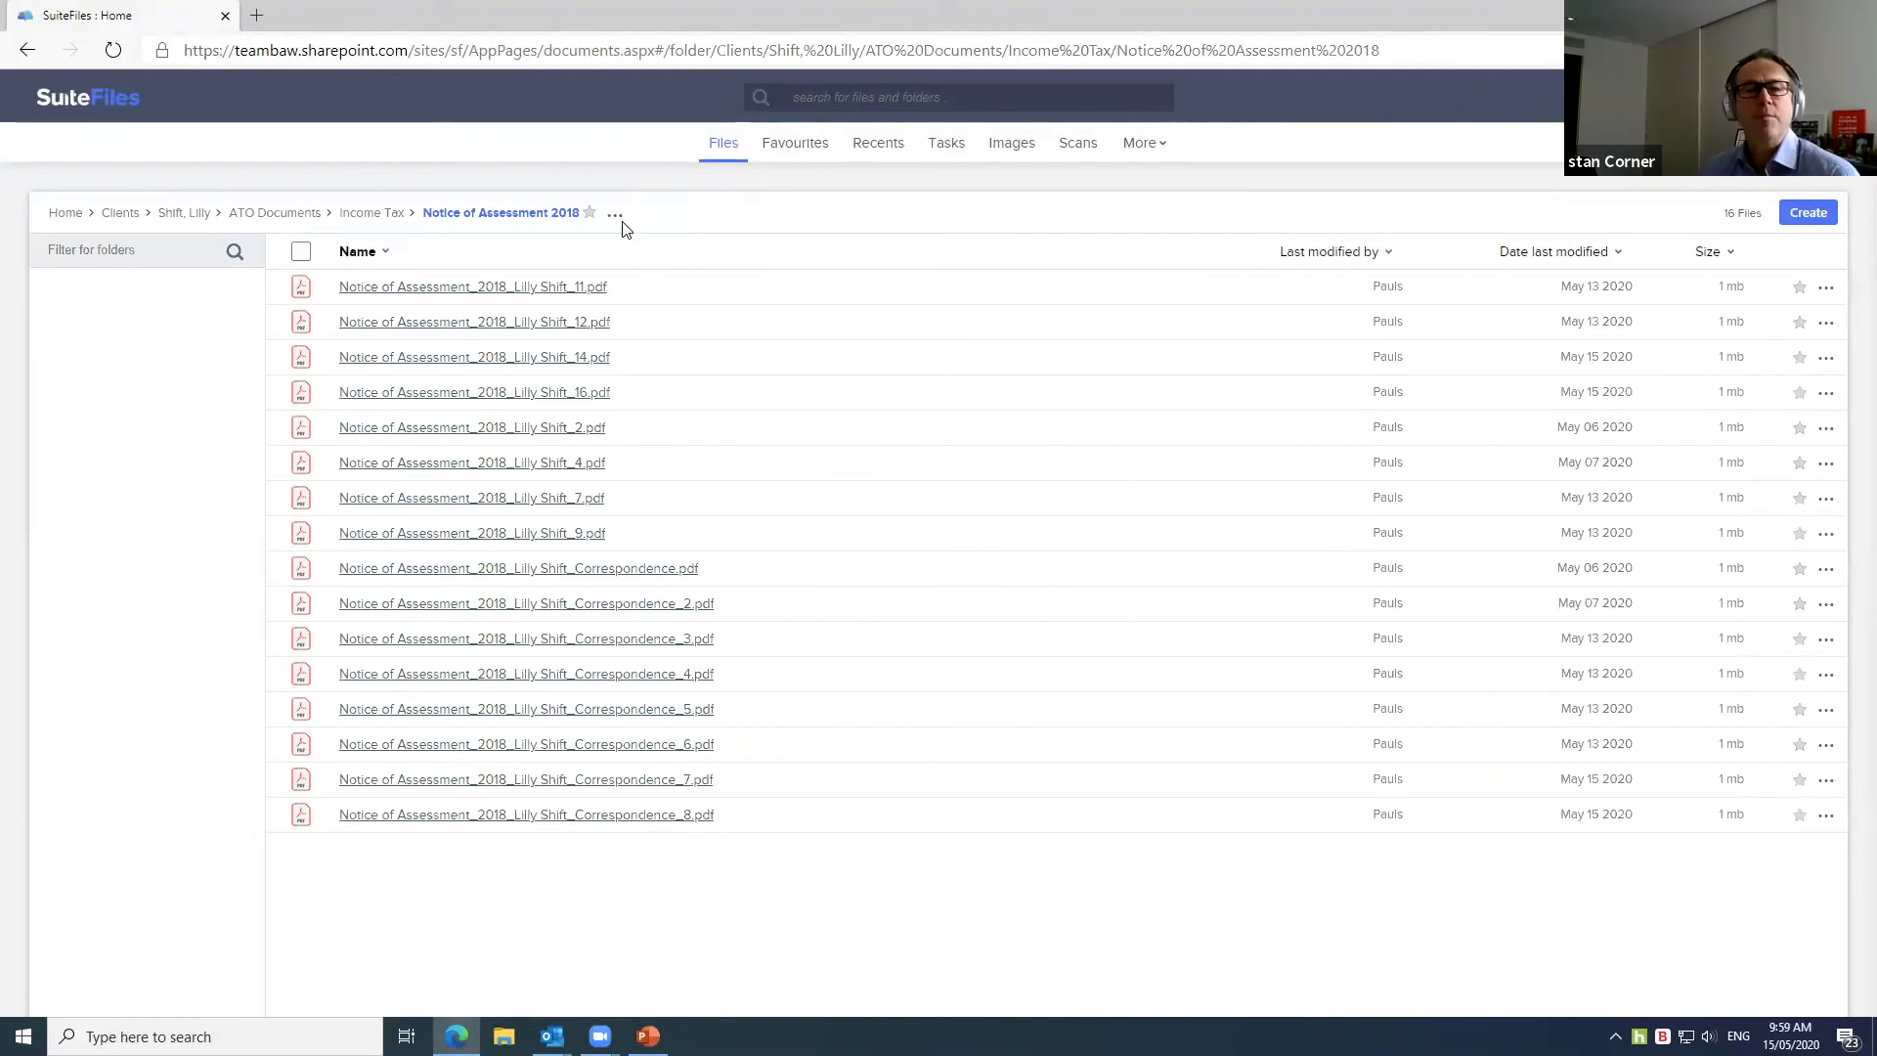
left_click(526, 288)
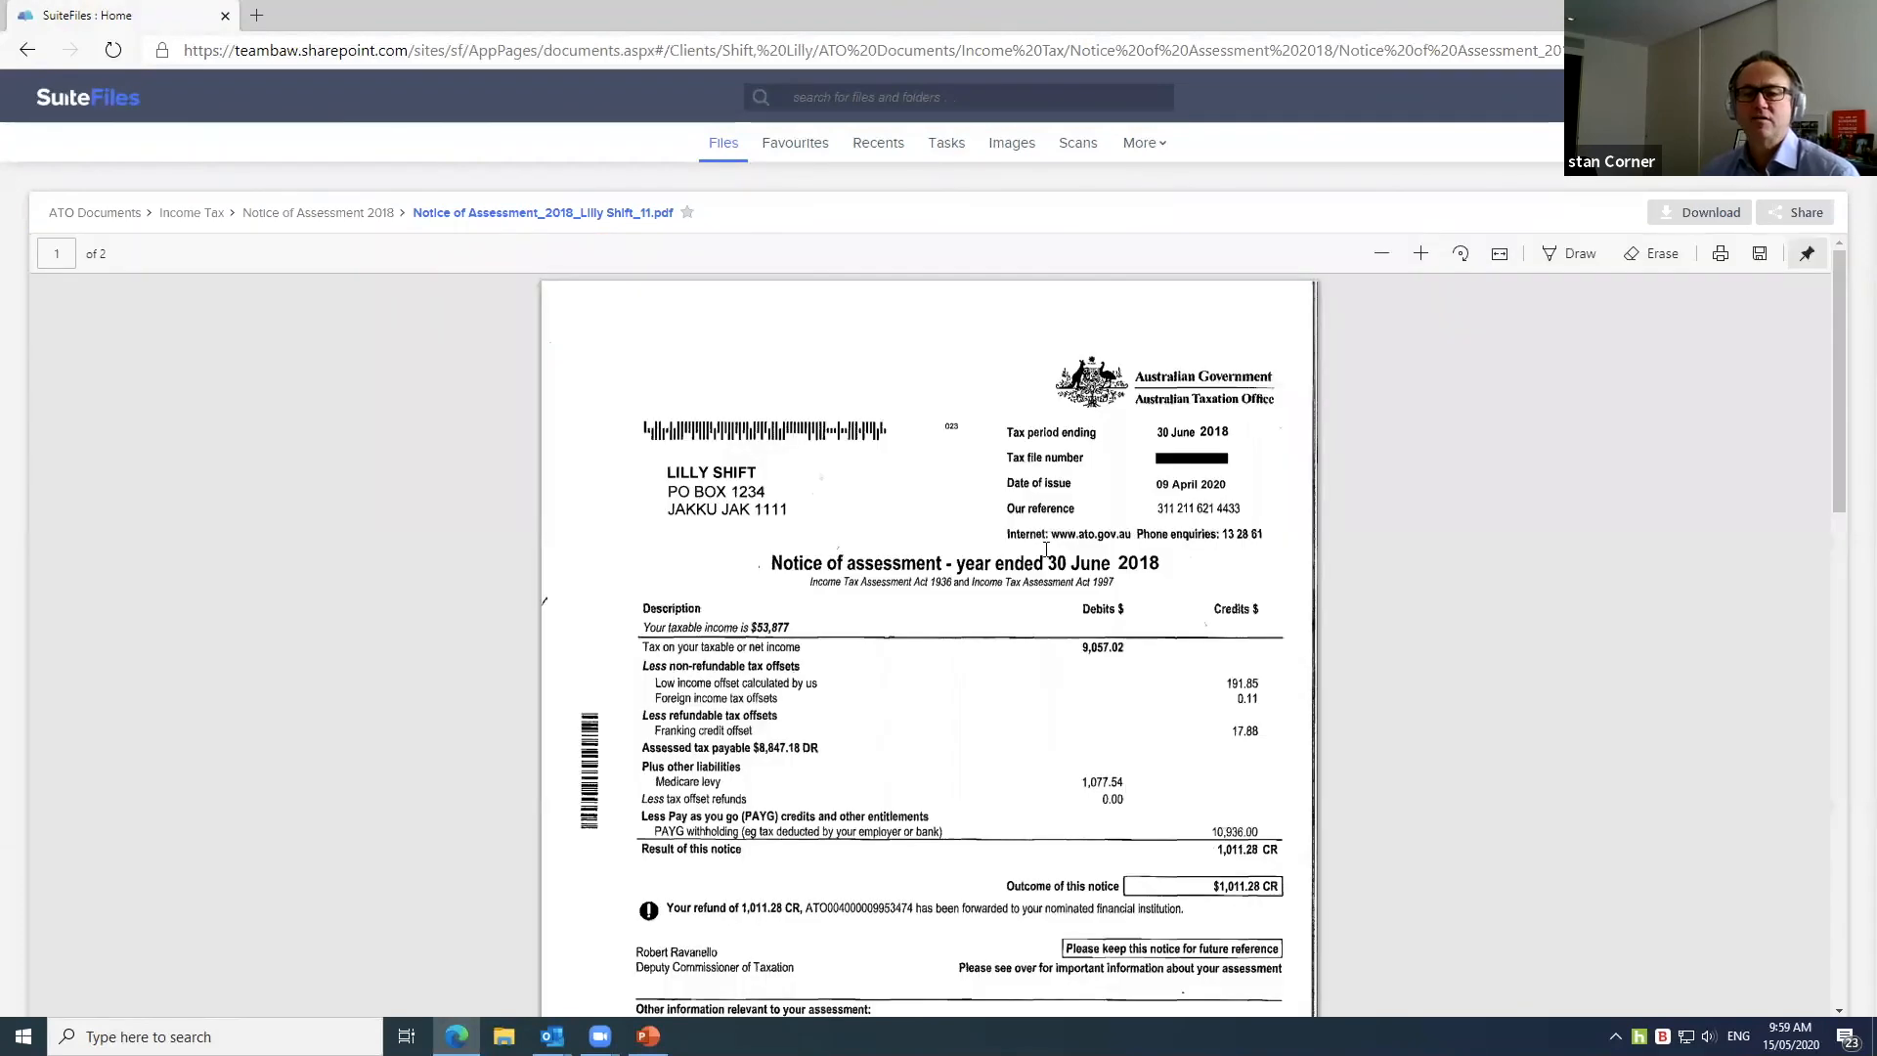
scroll(1046, 547, "down", 3)
scroll(1046, 549, "up", 3)
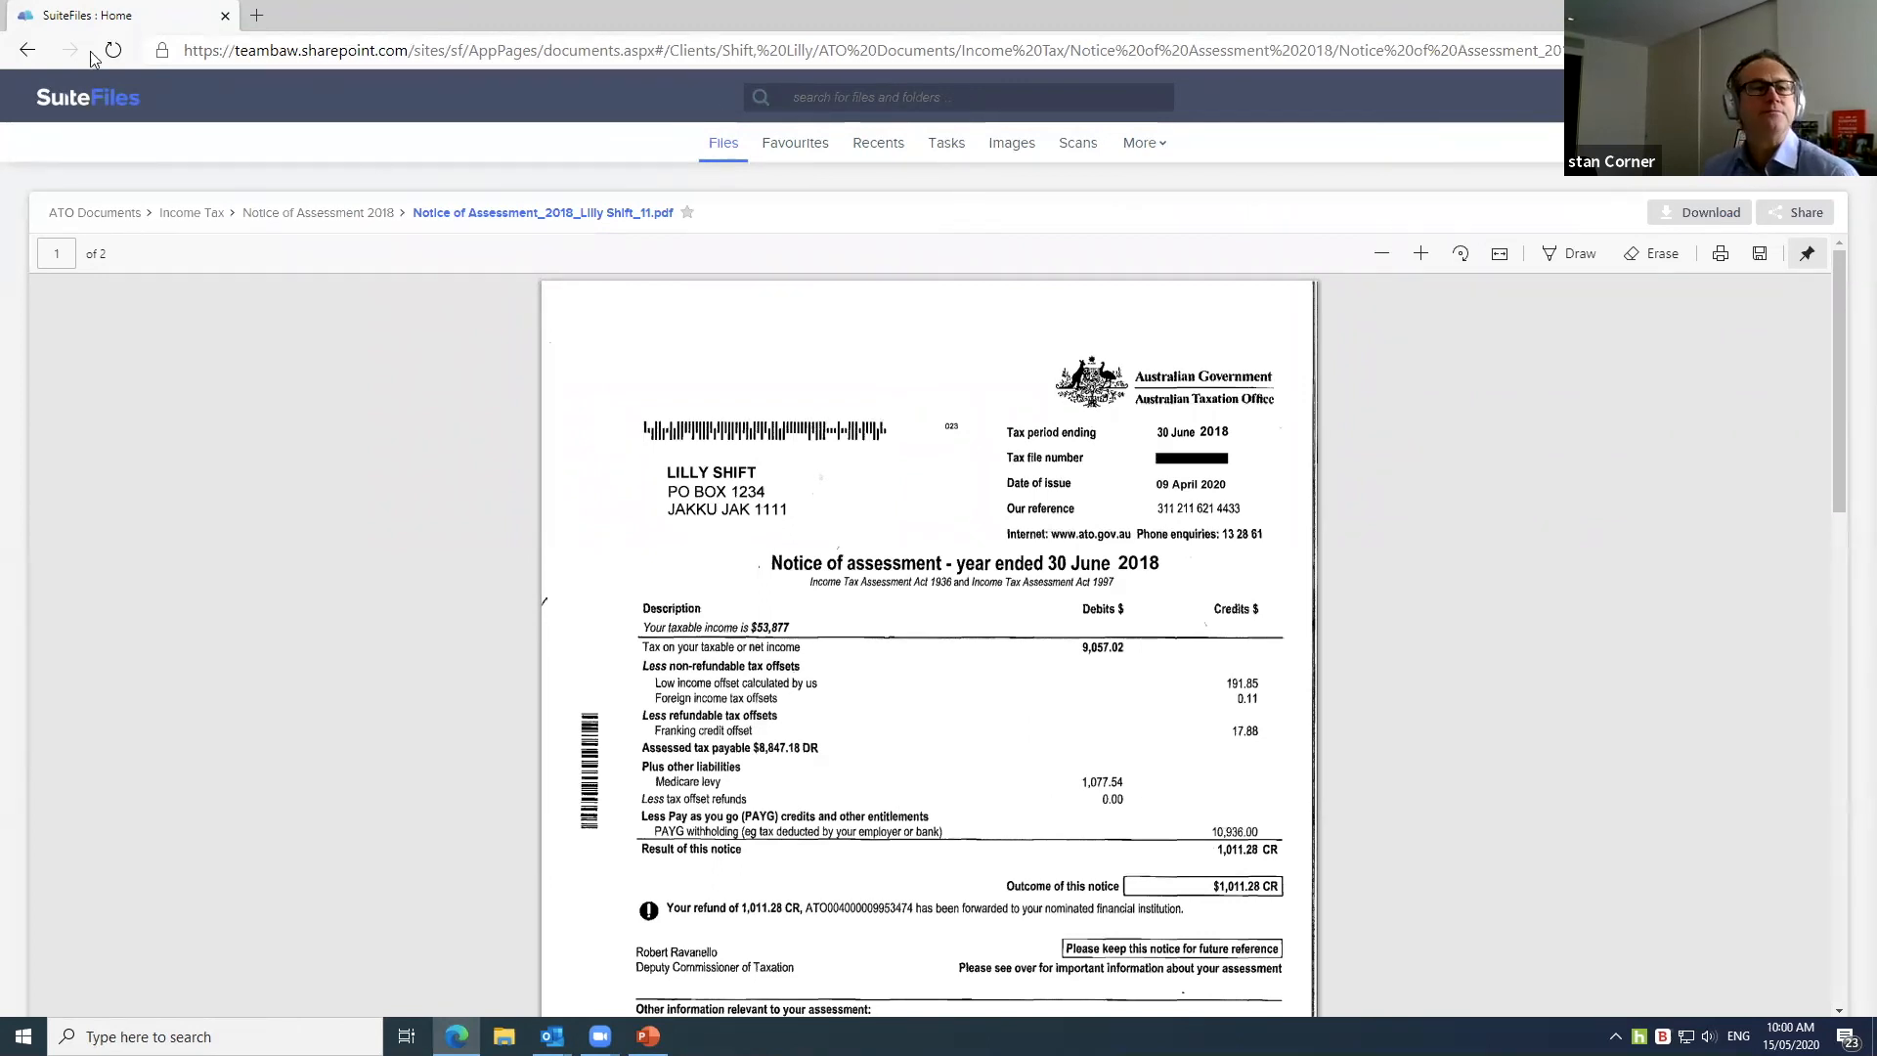
Step: Go back to Notice of Assessment 2018 and read the Correspondence_2 PDF pairing the refund email with the notice
left_click(26, 53)
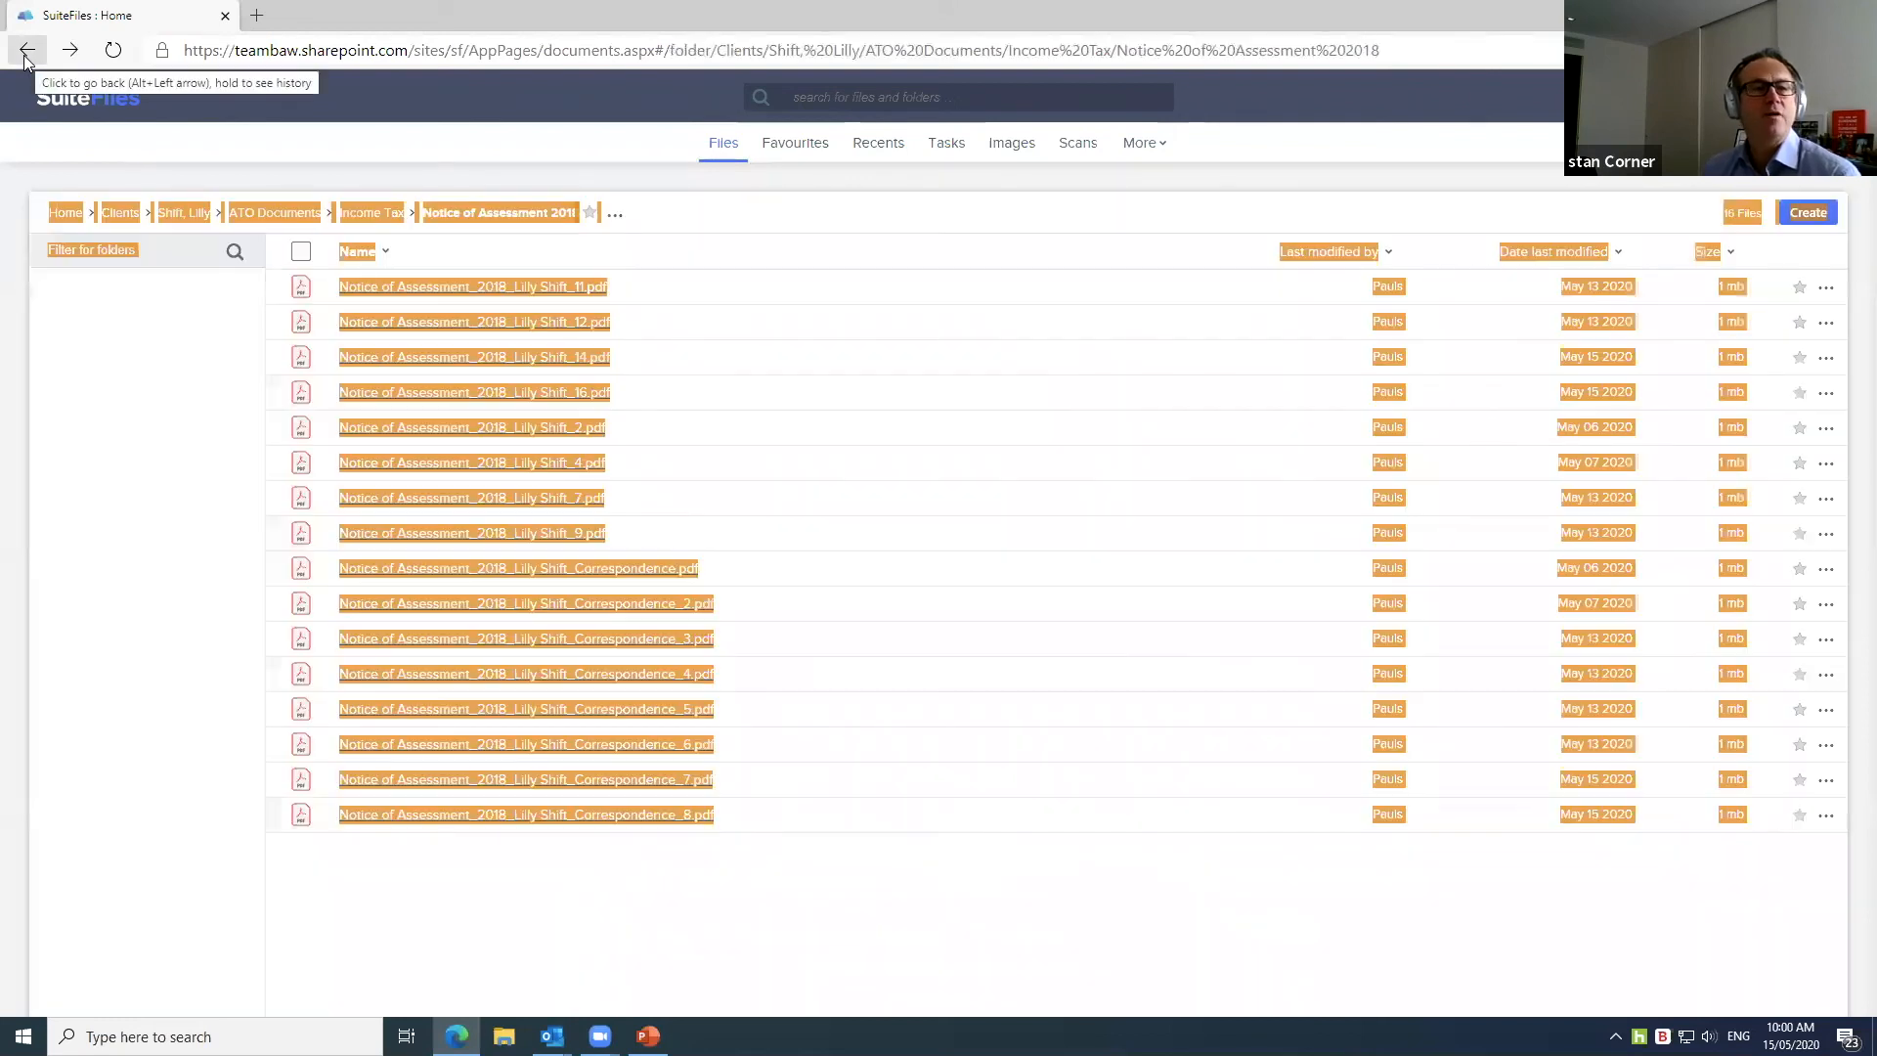
left_click(25, 56)
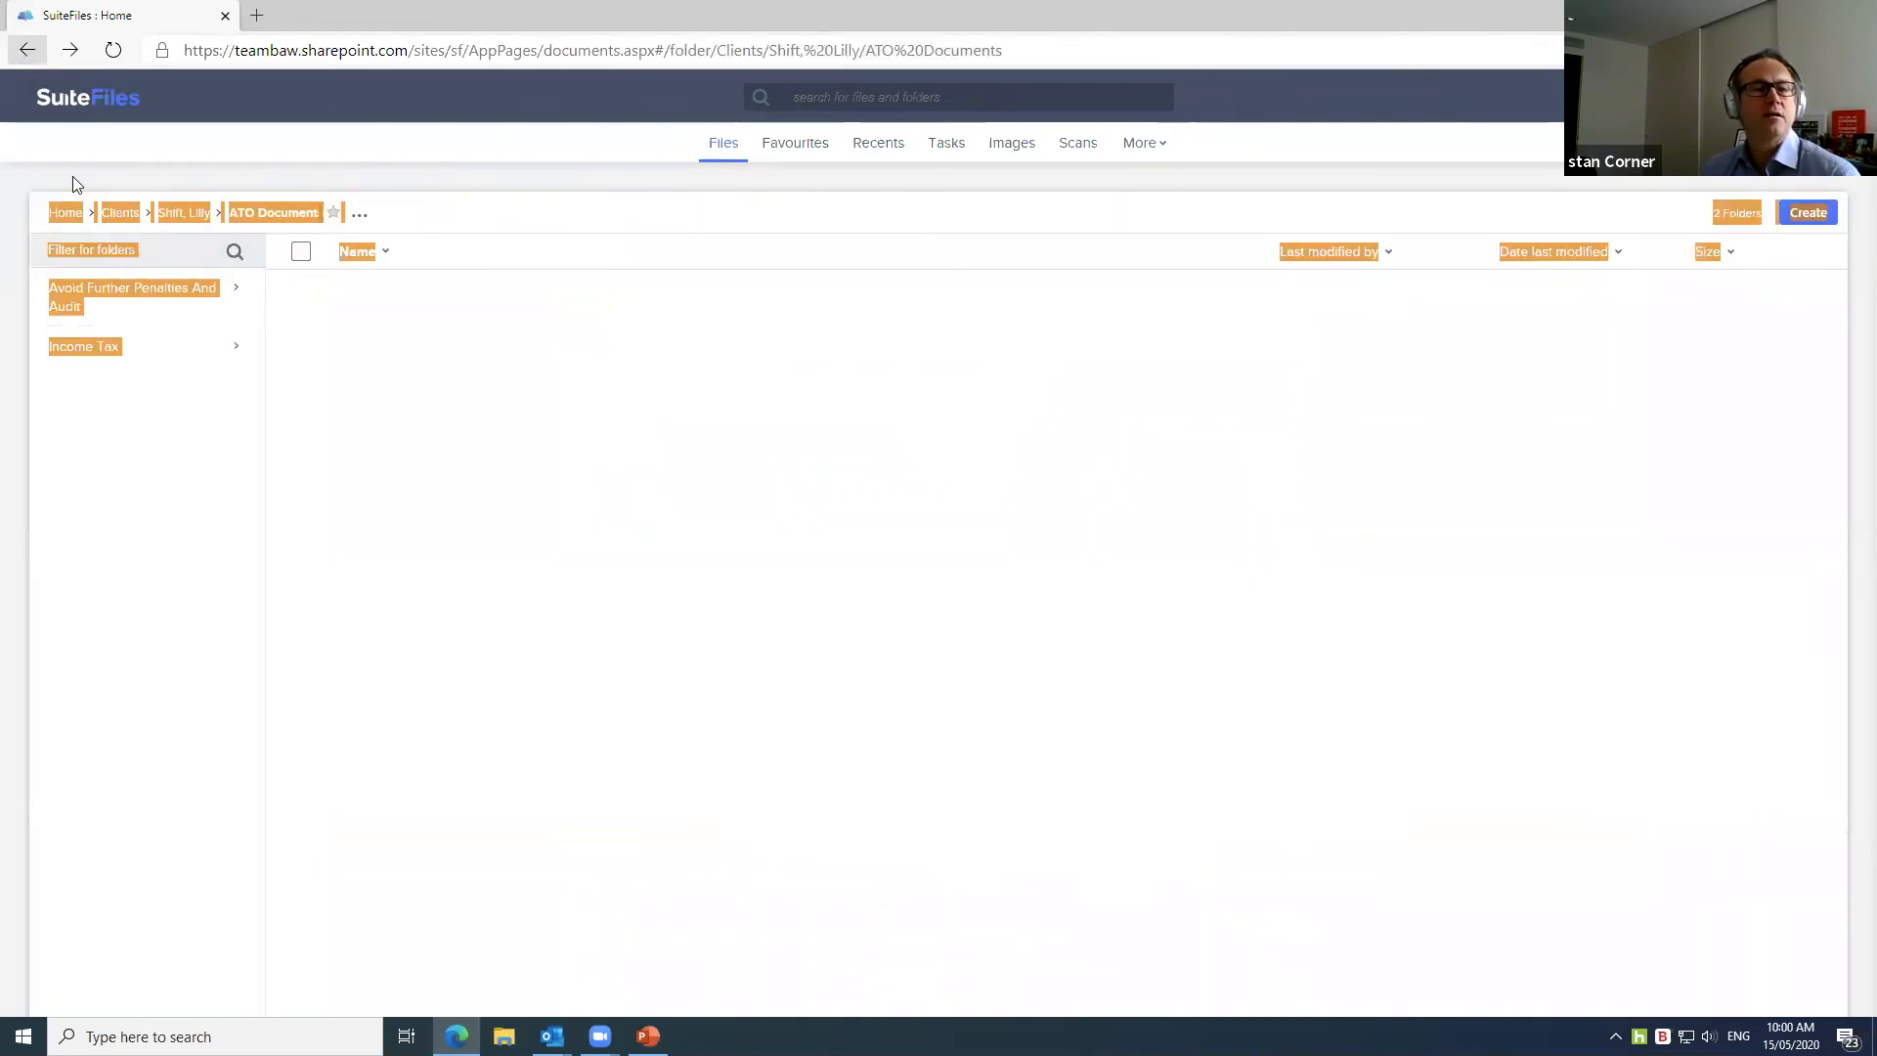
left_click(183, 349)
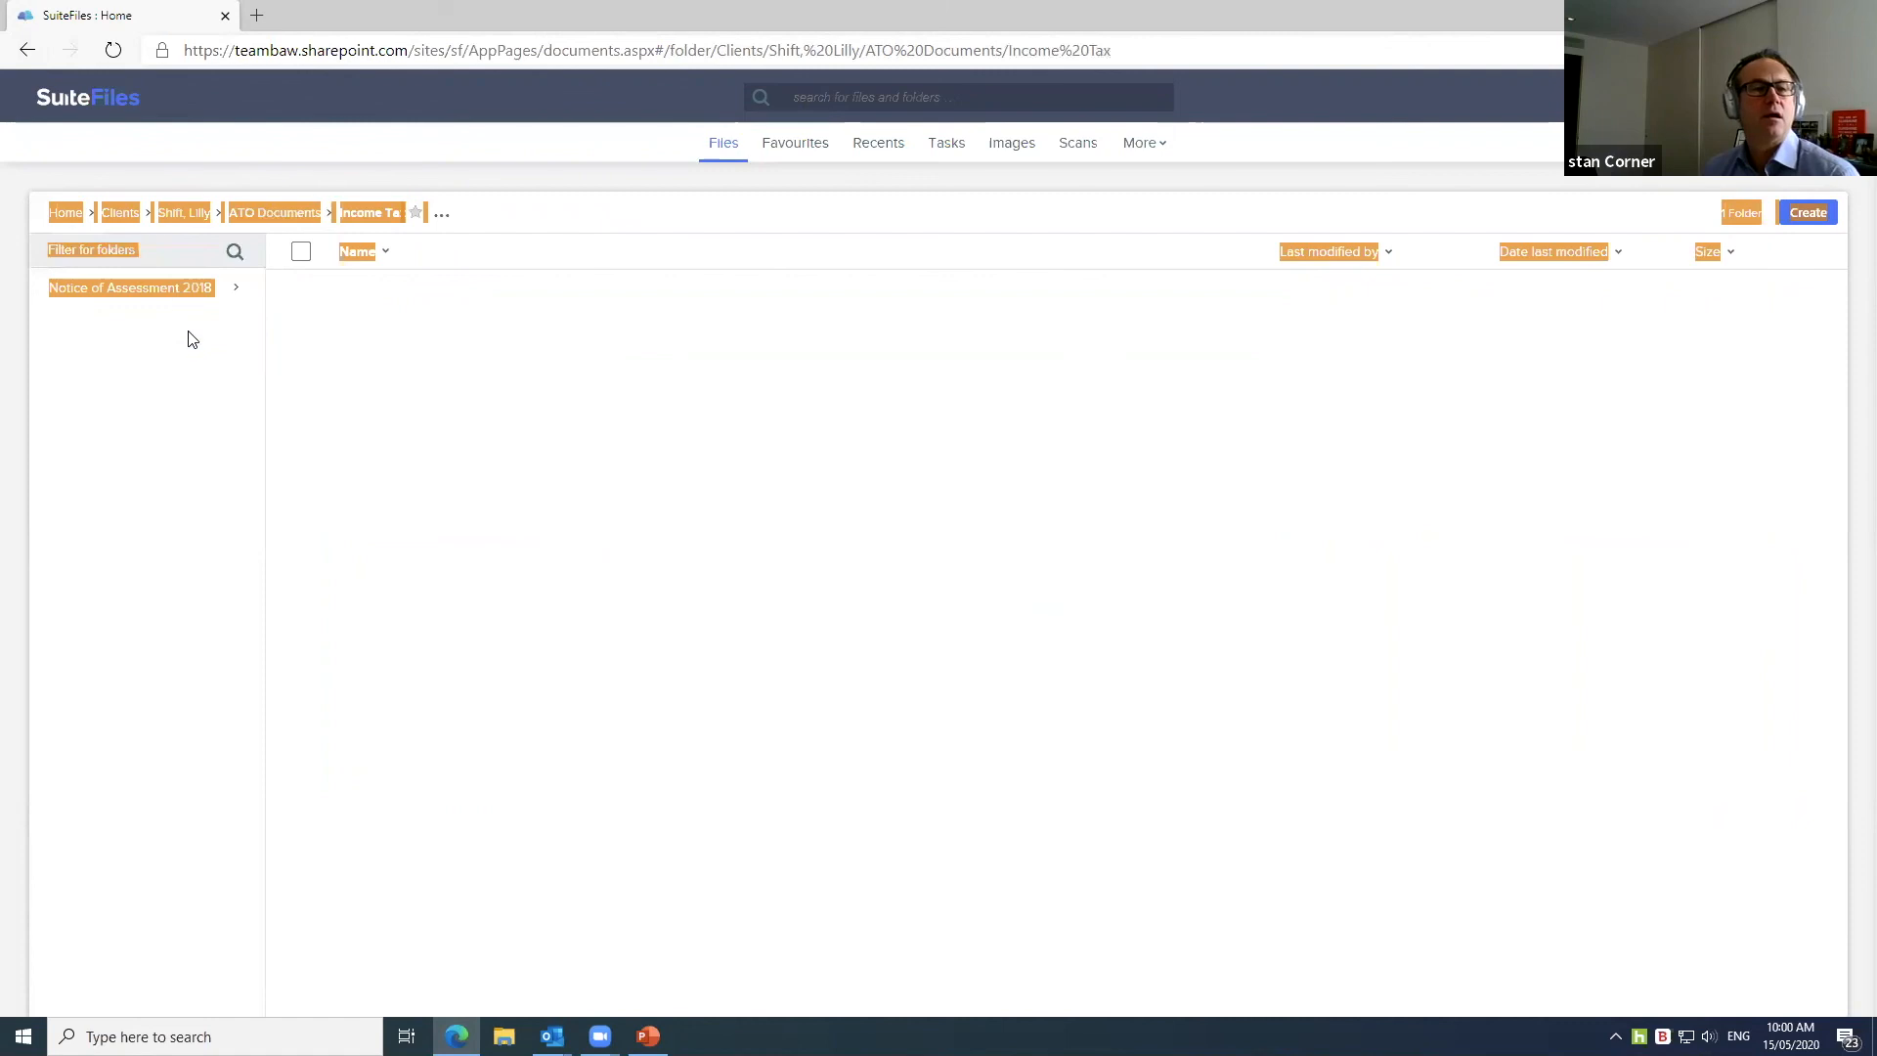
left_click(181, 289)
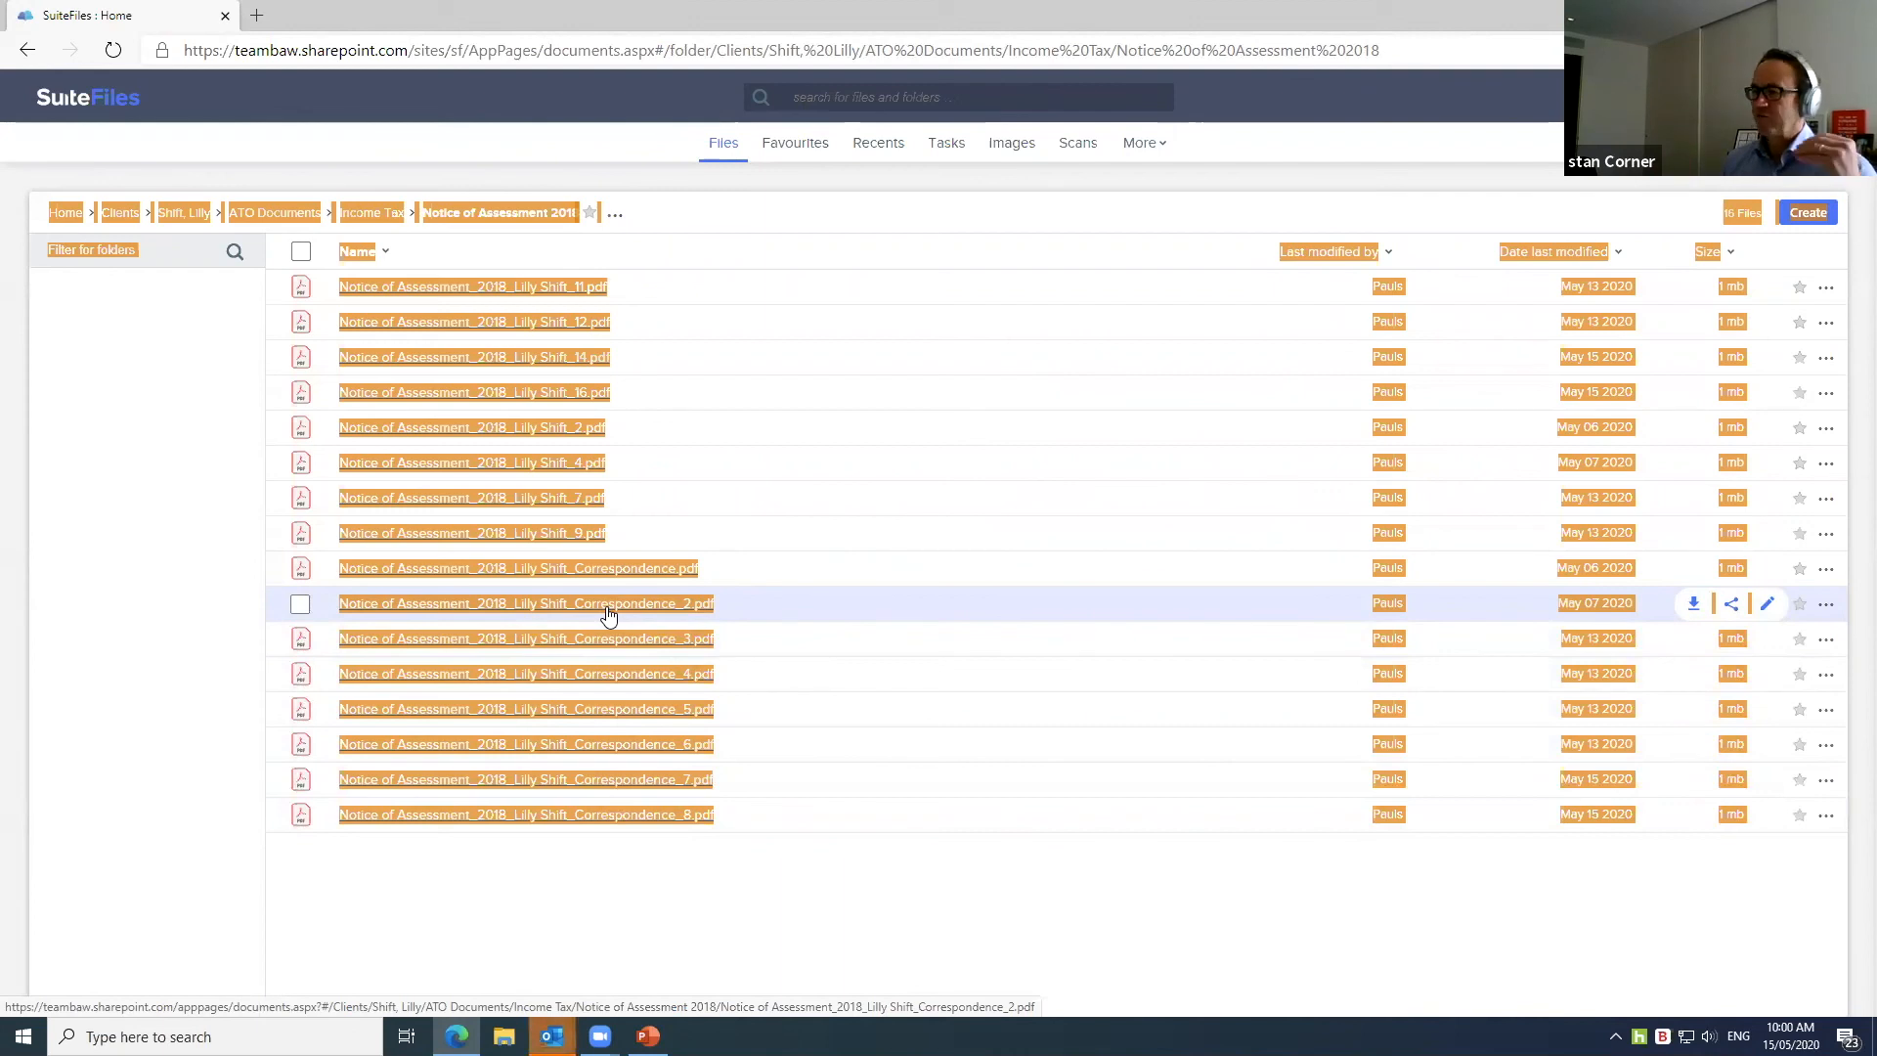
left_click(607, 606)
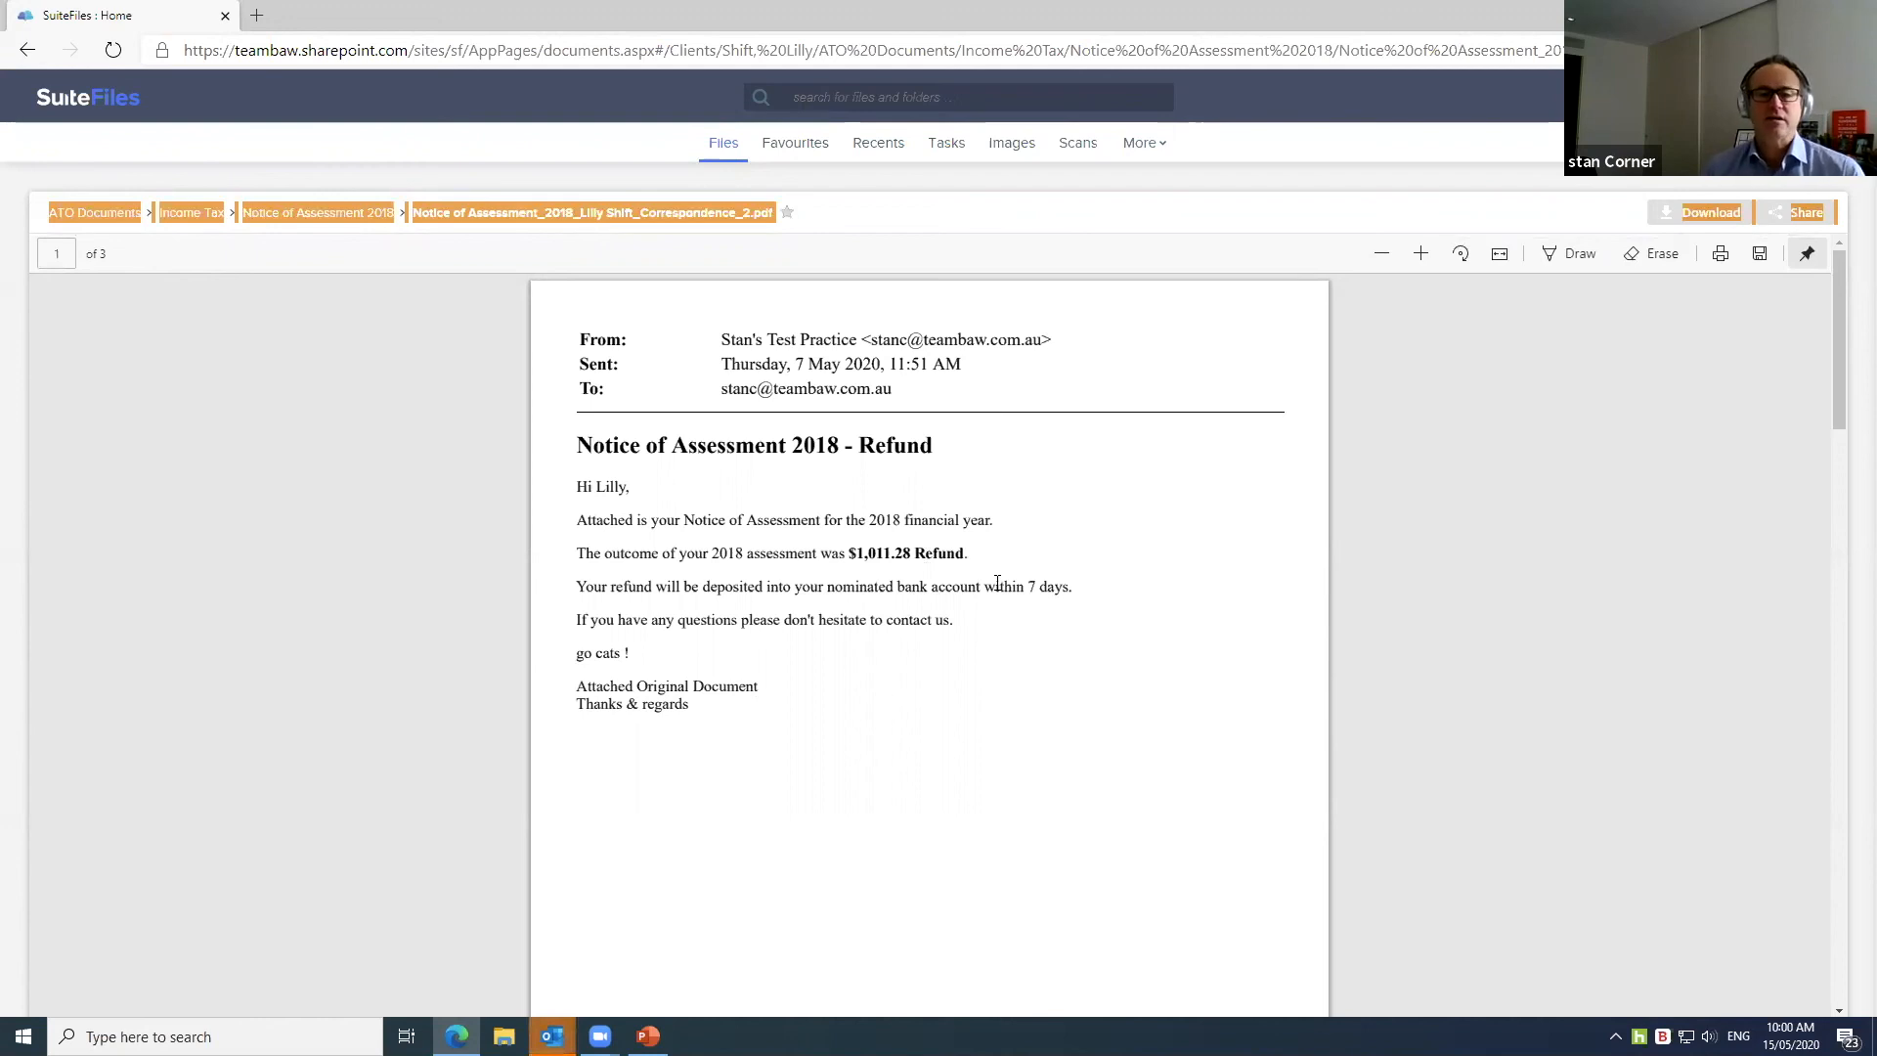
scroll(958, 525, "down", 3)
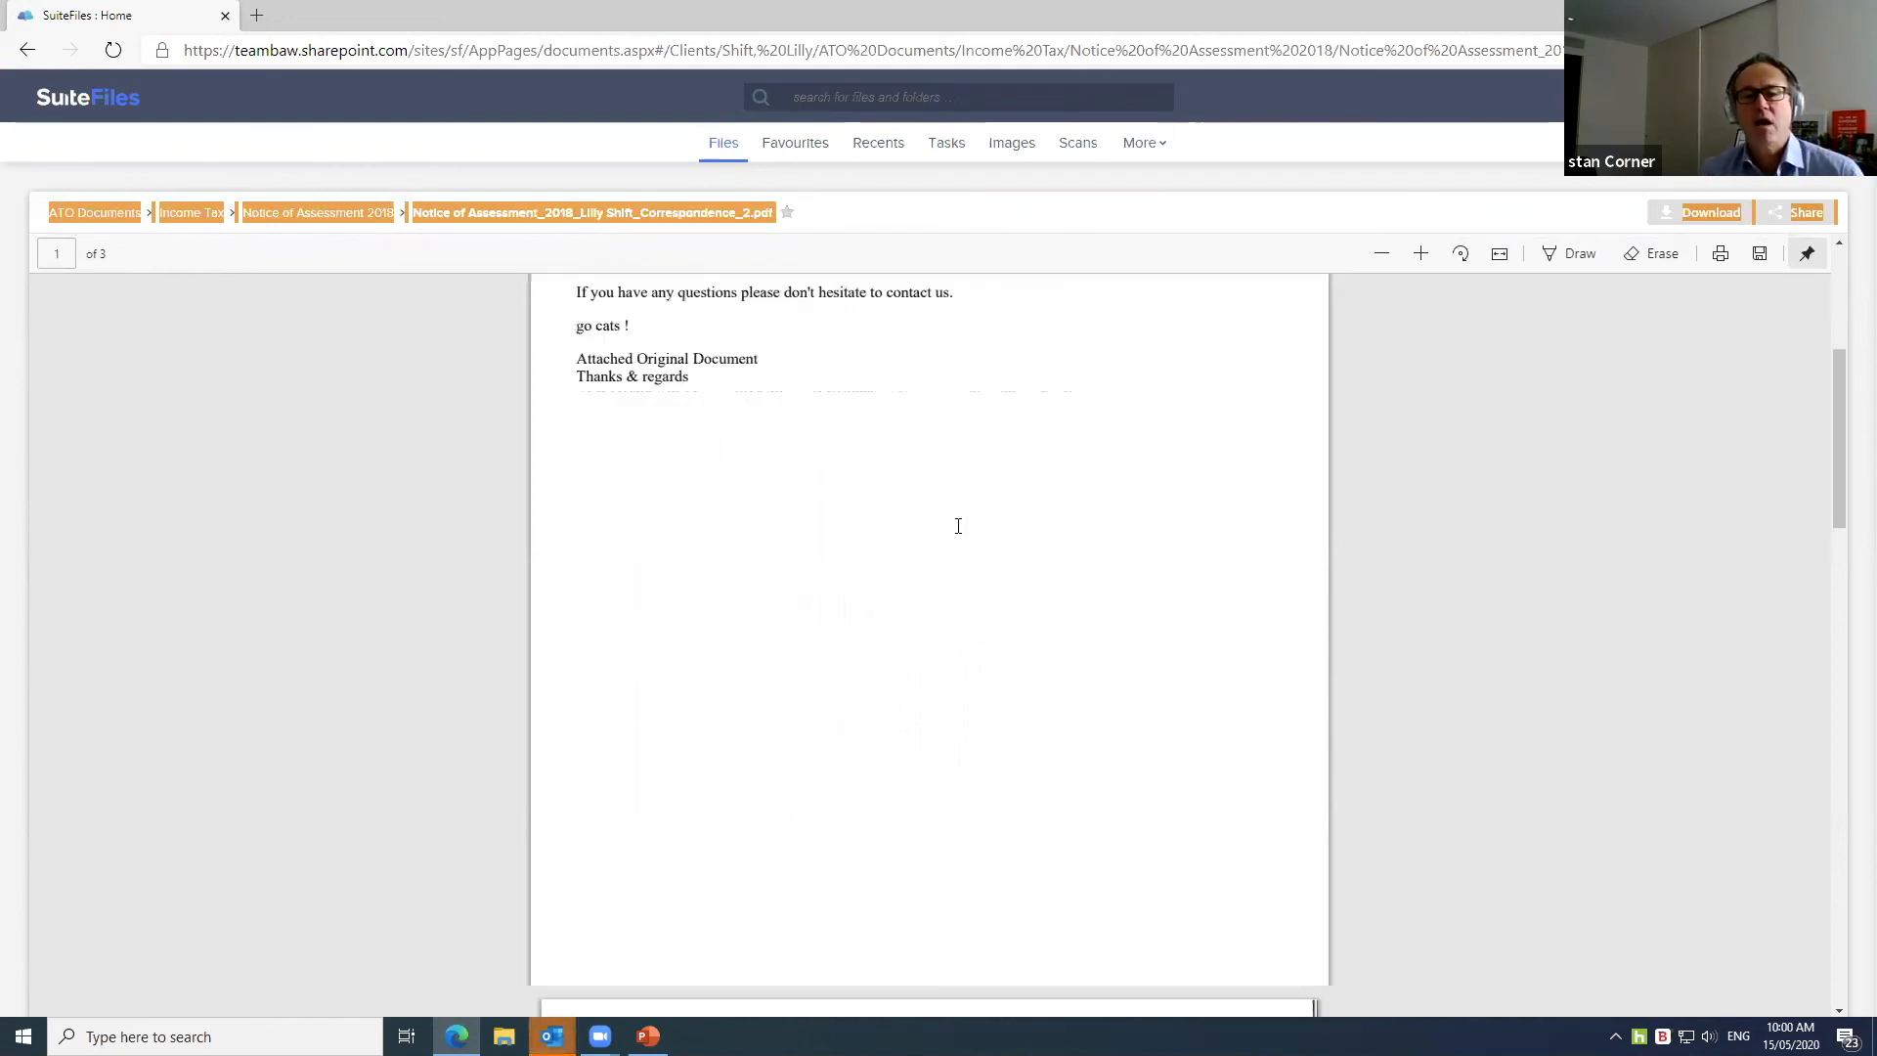
scroll(958, 526, "down", 7)
scroll(958, 525, "up", 2)
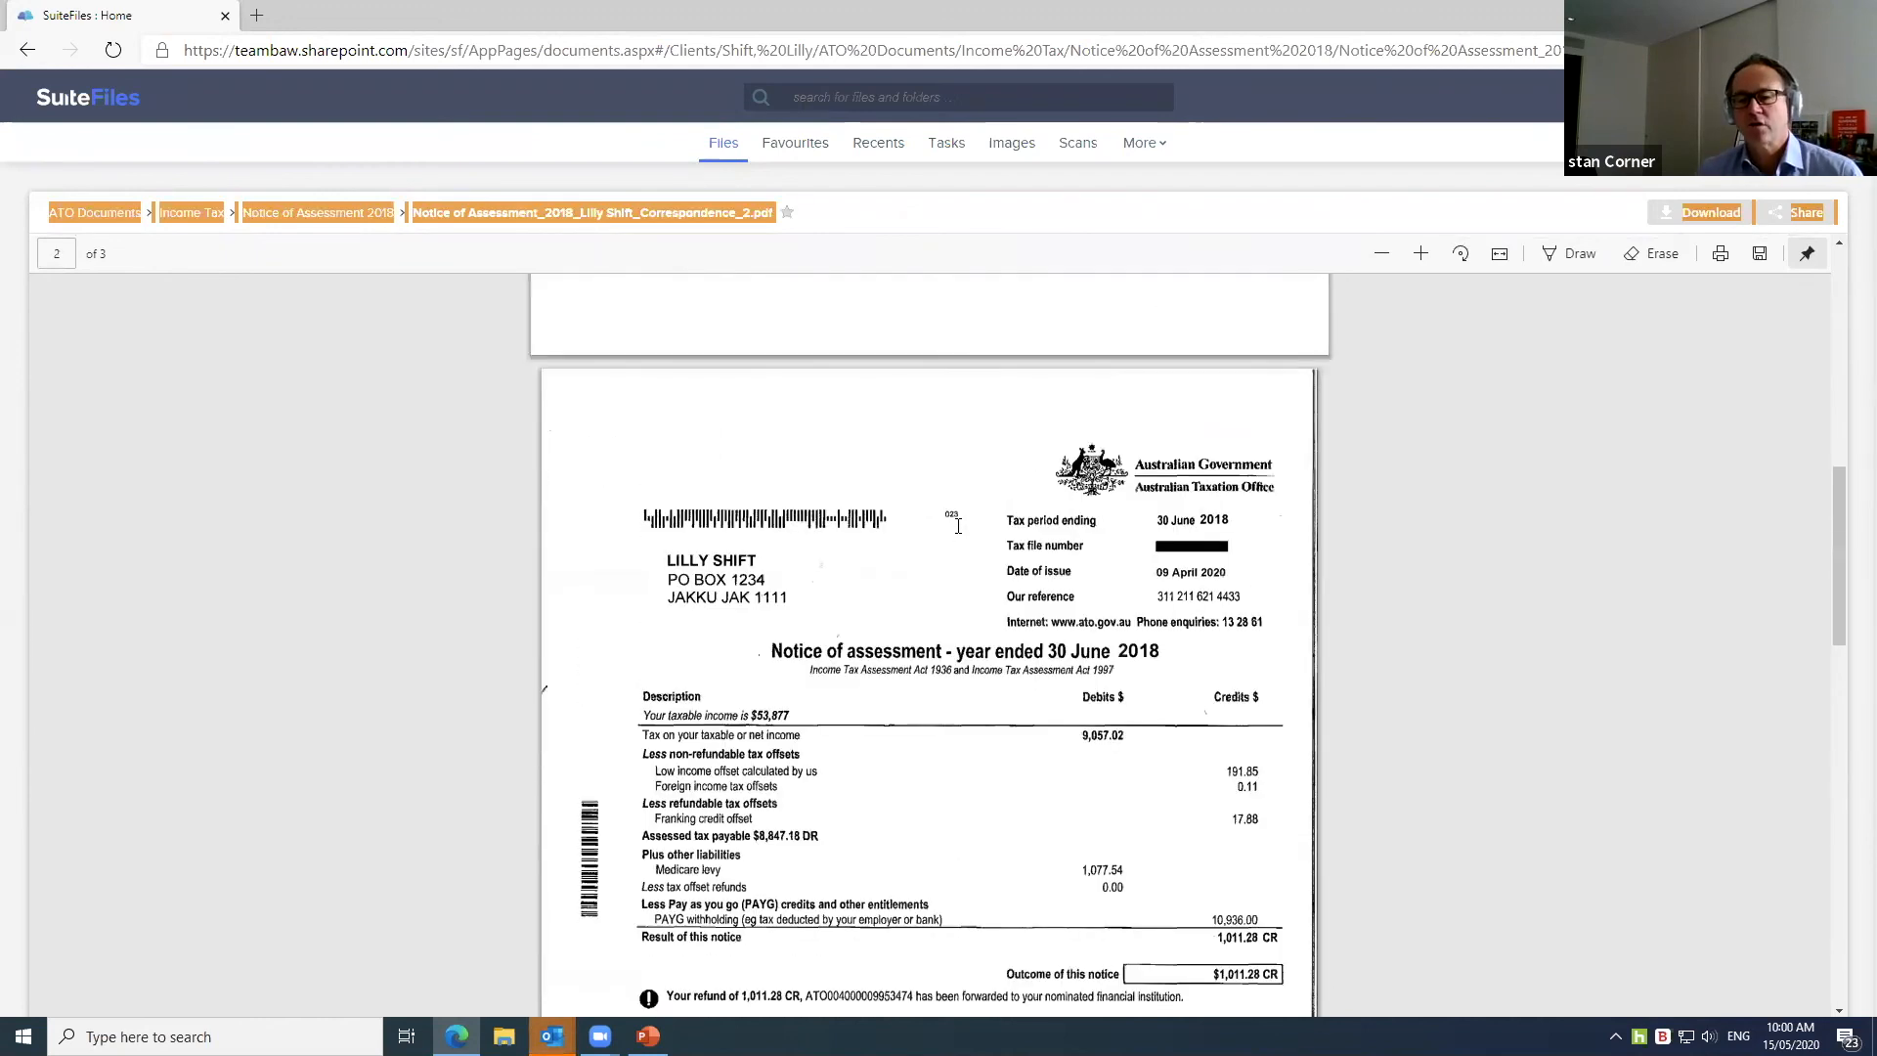
scroll(958, 526, "down", 6)
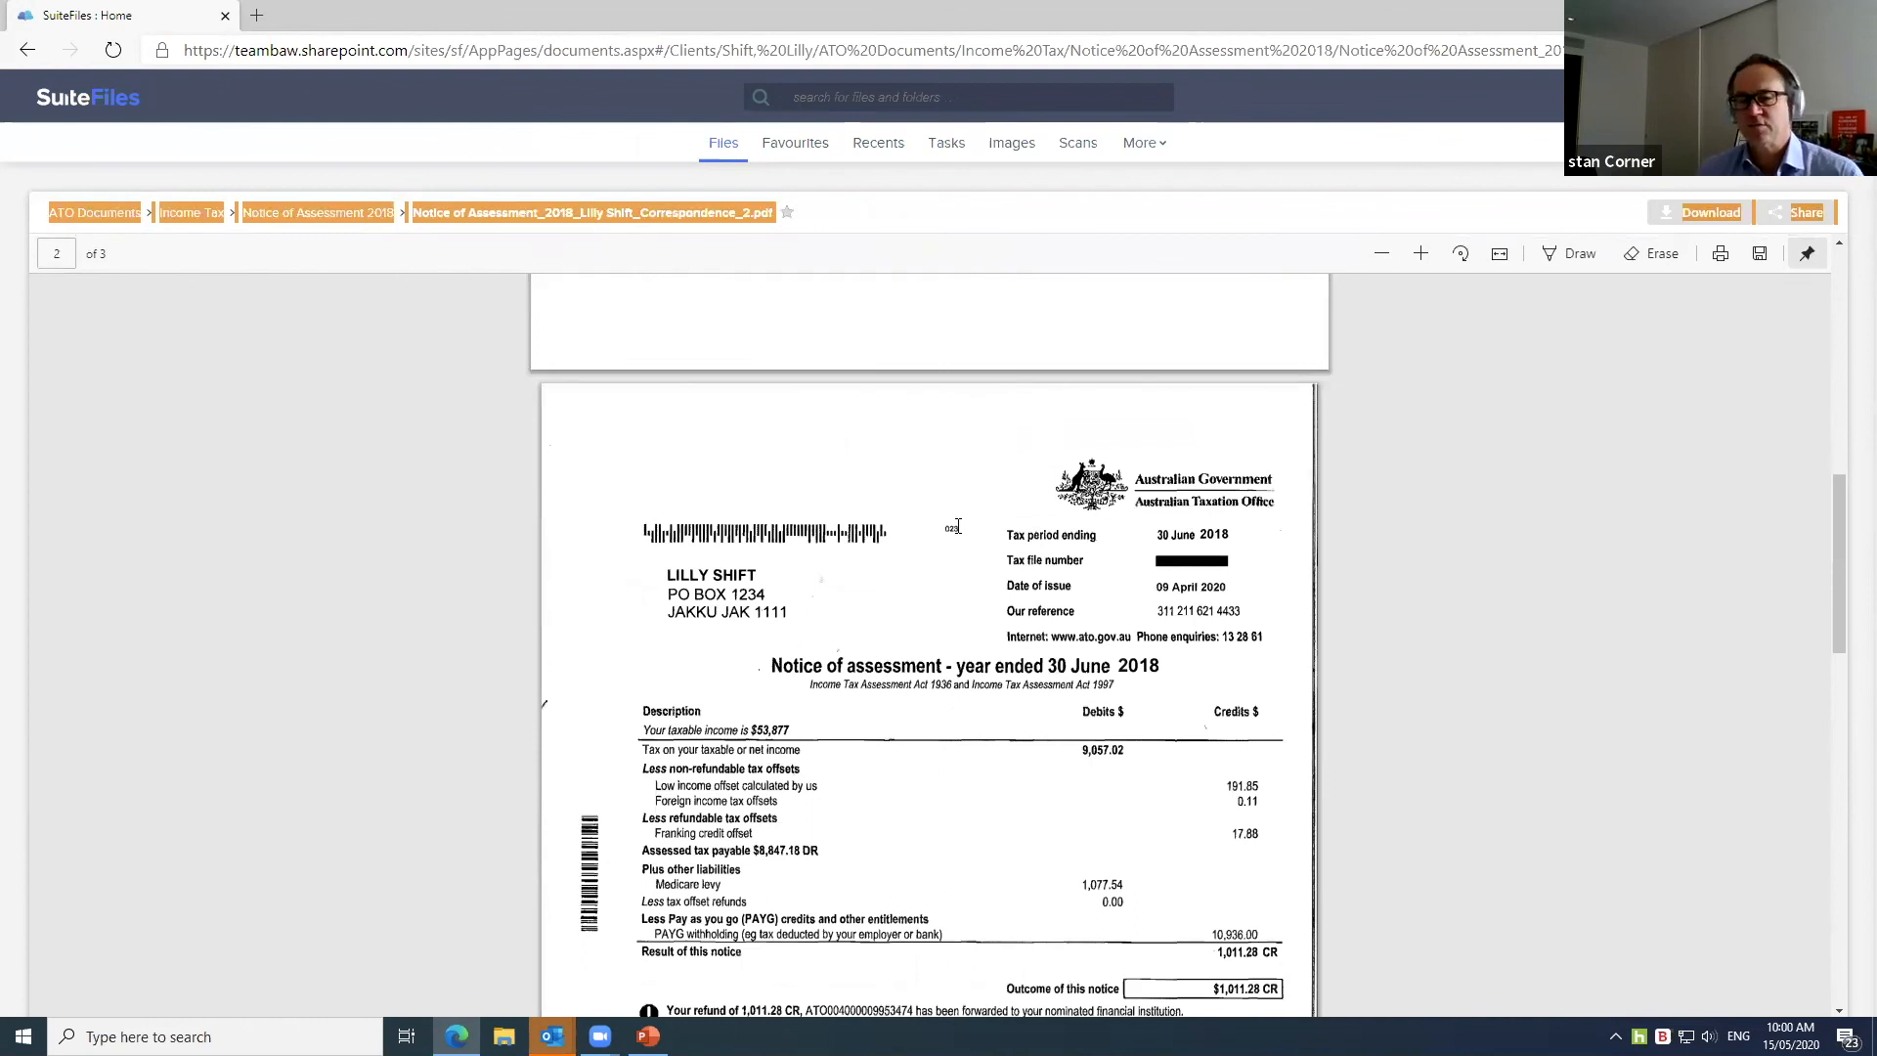
scroll(958, 526, "down", 9)
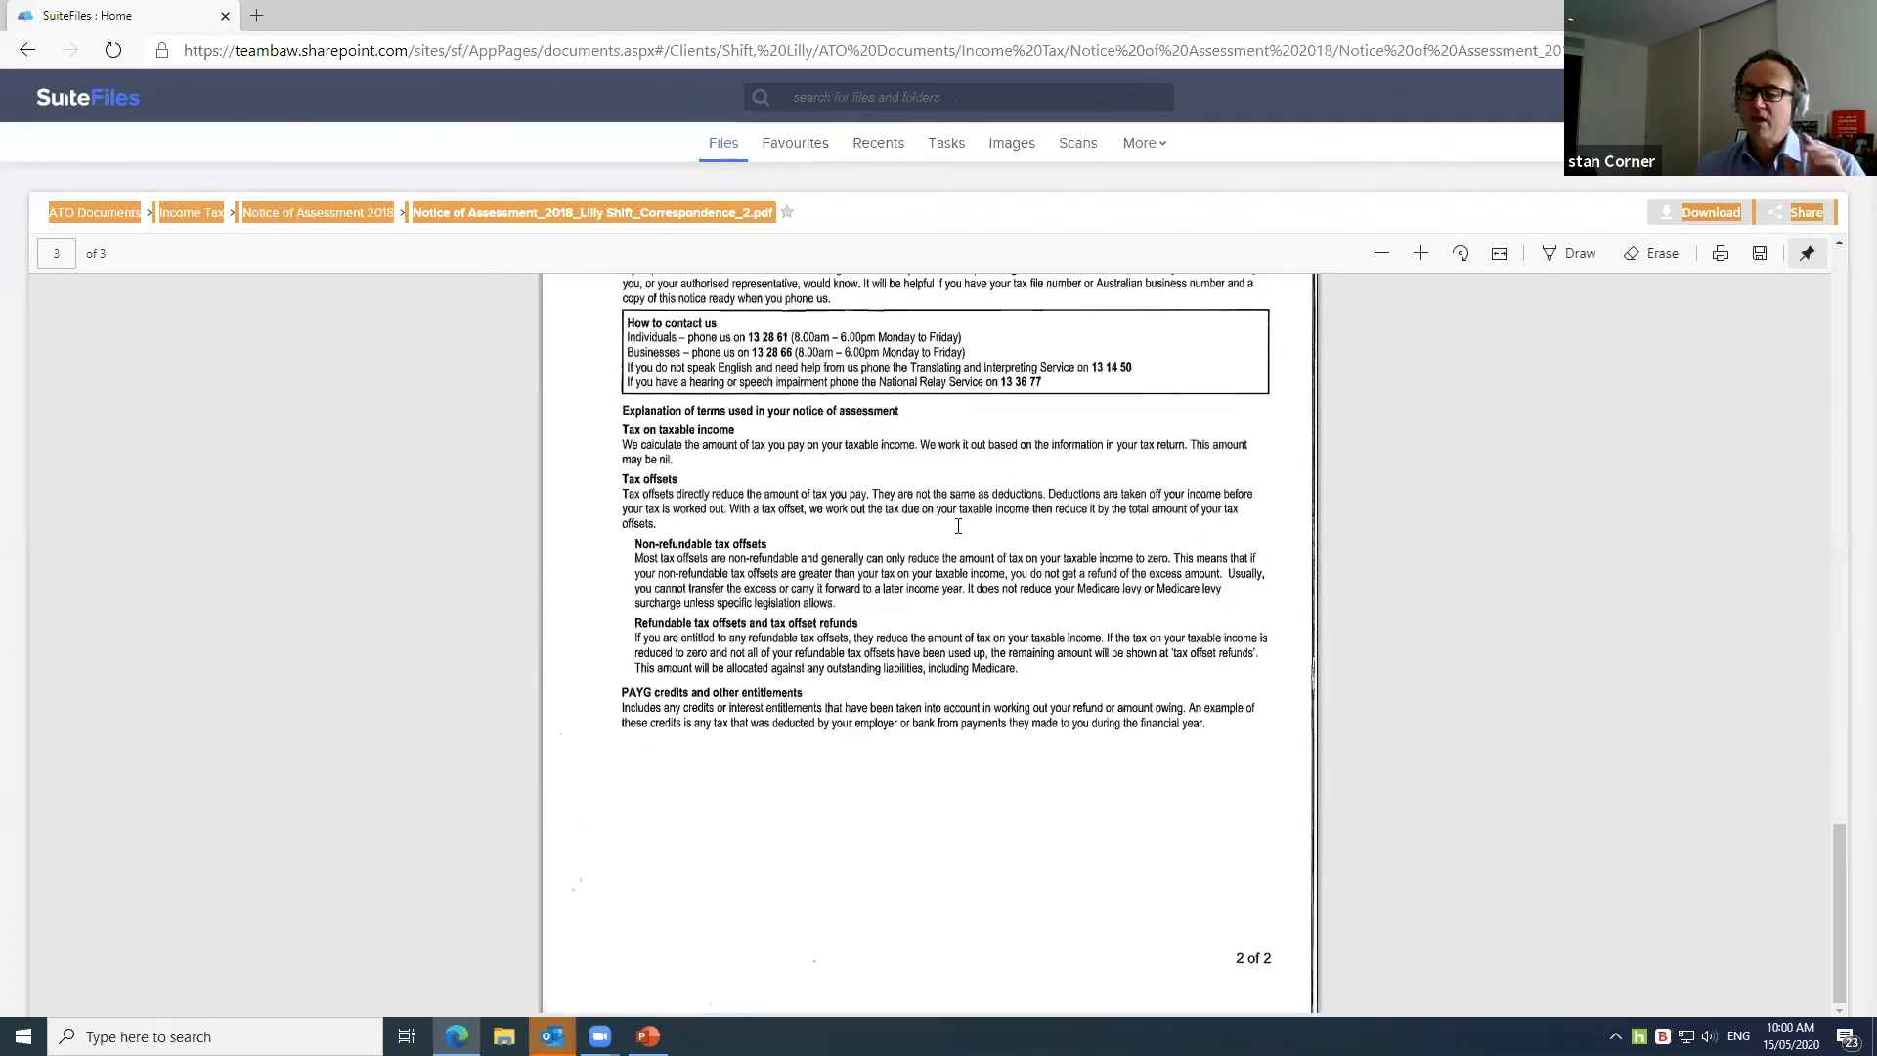